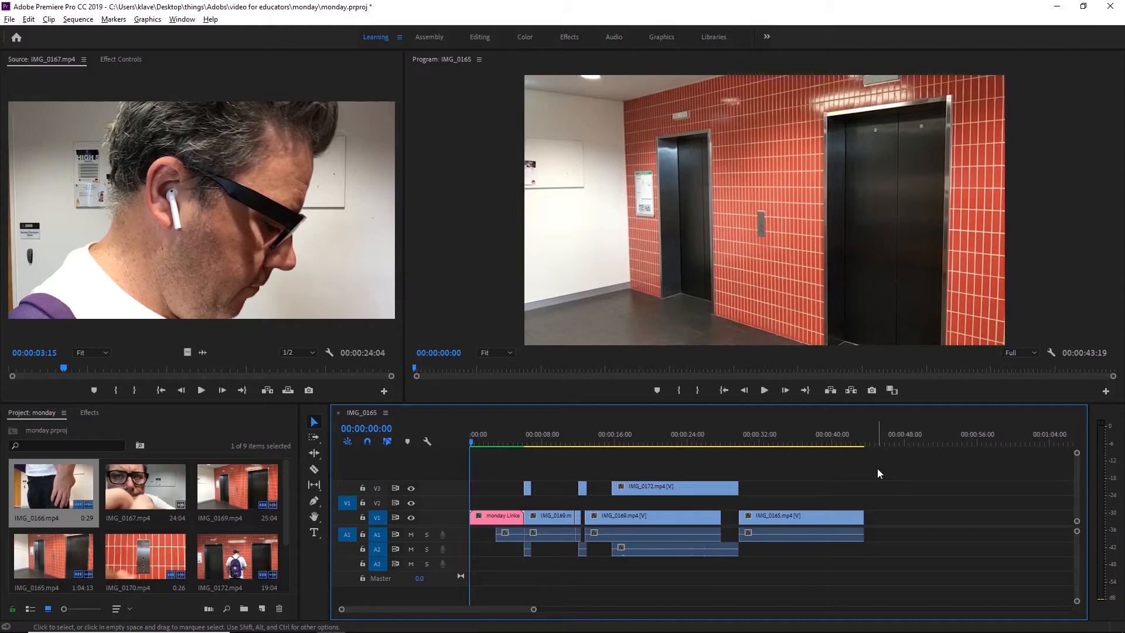
Review the sequence from the Monday title to the wide lift shot, ending at 00:00:14:16.
click(496, 442)
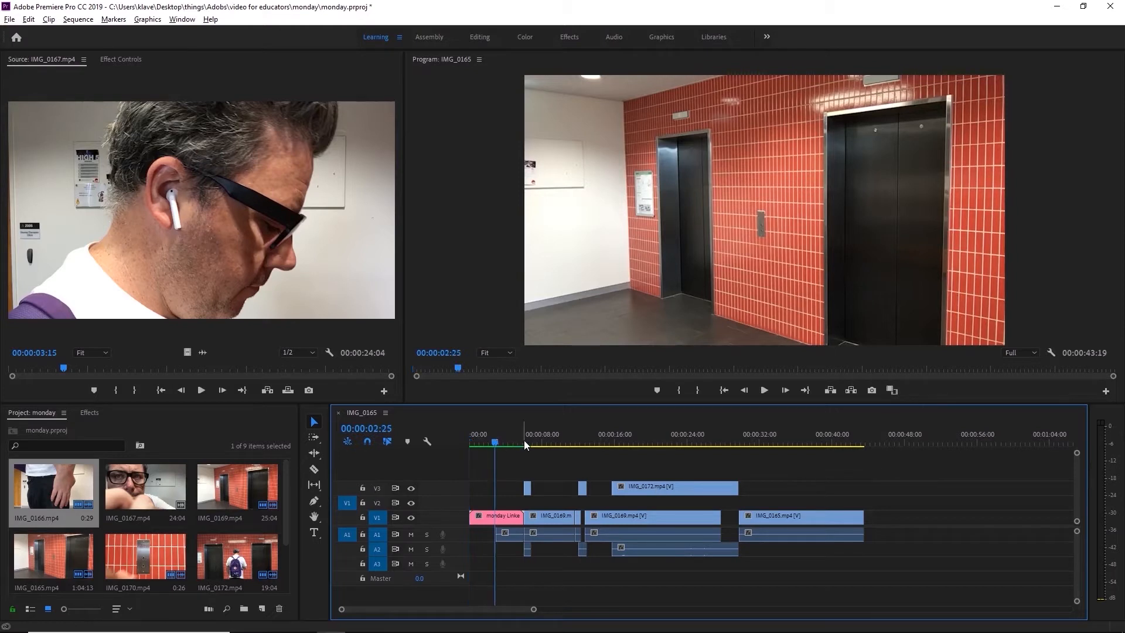
click(514, 442)
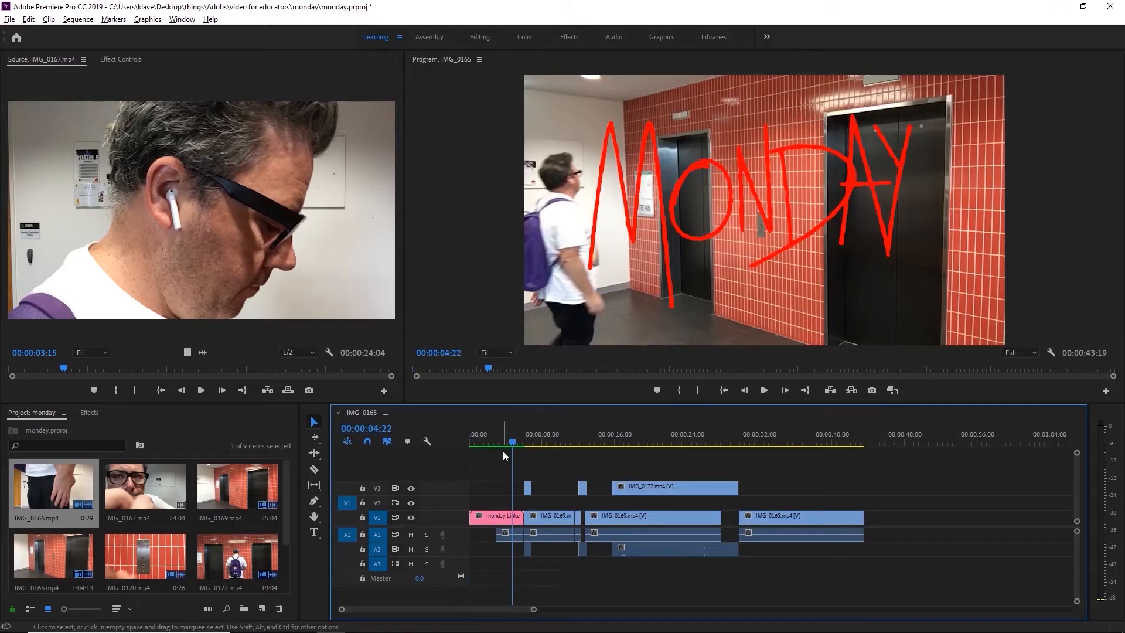
drag(503, 451, 563, 437)
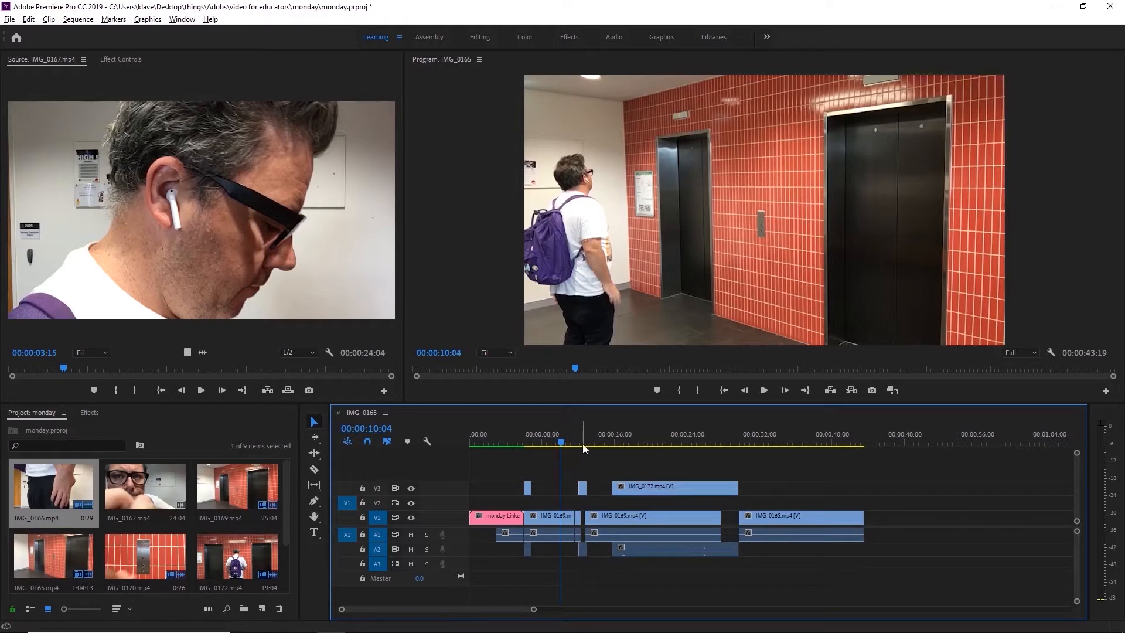
key(space)
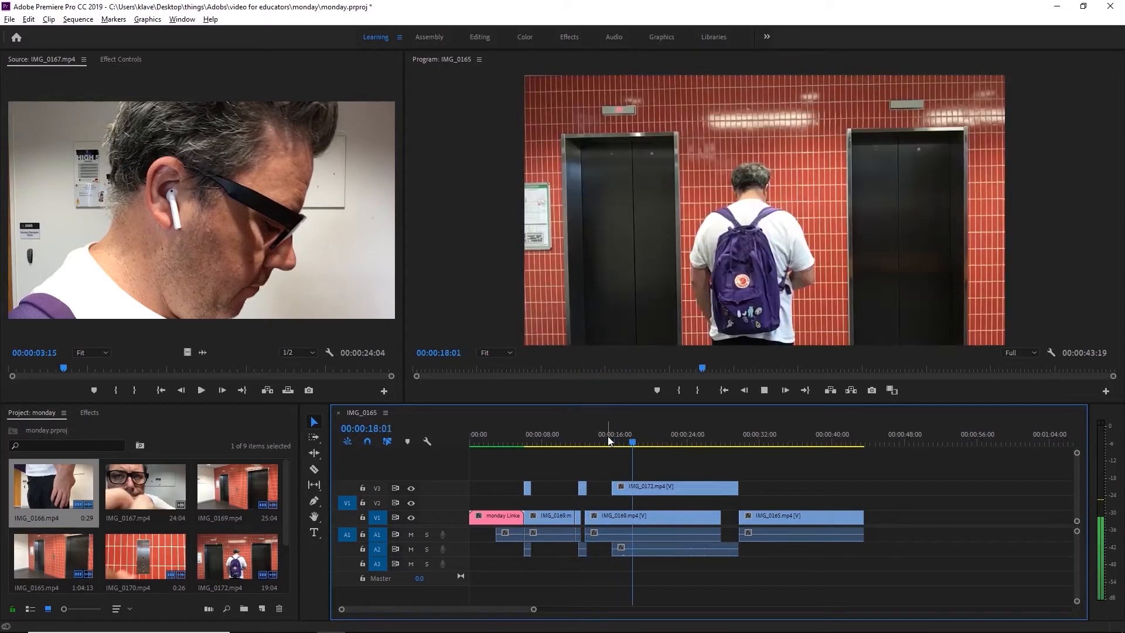
click(589, 439)
key(space)
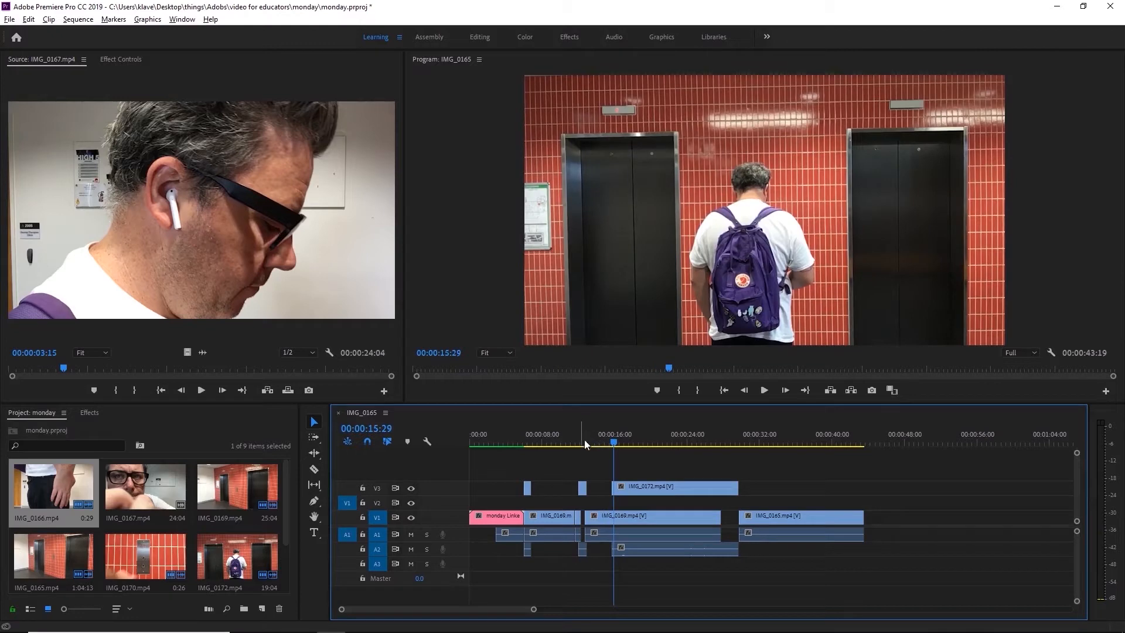
click(587, 440)
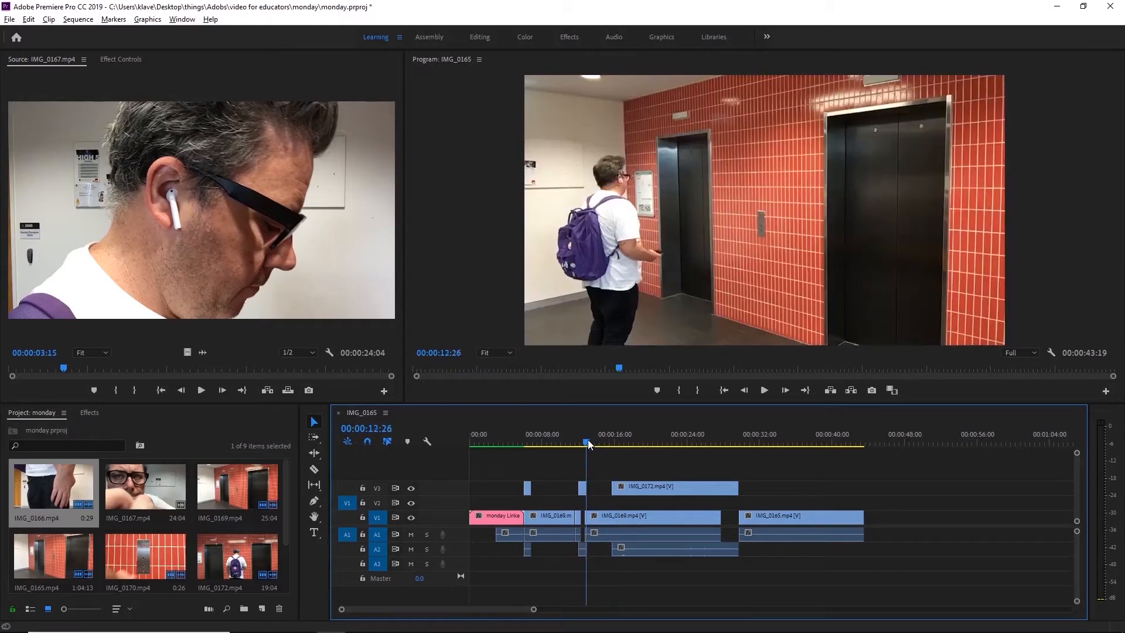
mouse_move(588, 440)
mouse_down()
mouse_move(557, 439)
mouse_move(604, 443)
mouse_up()
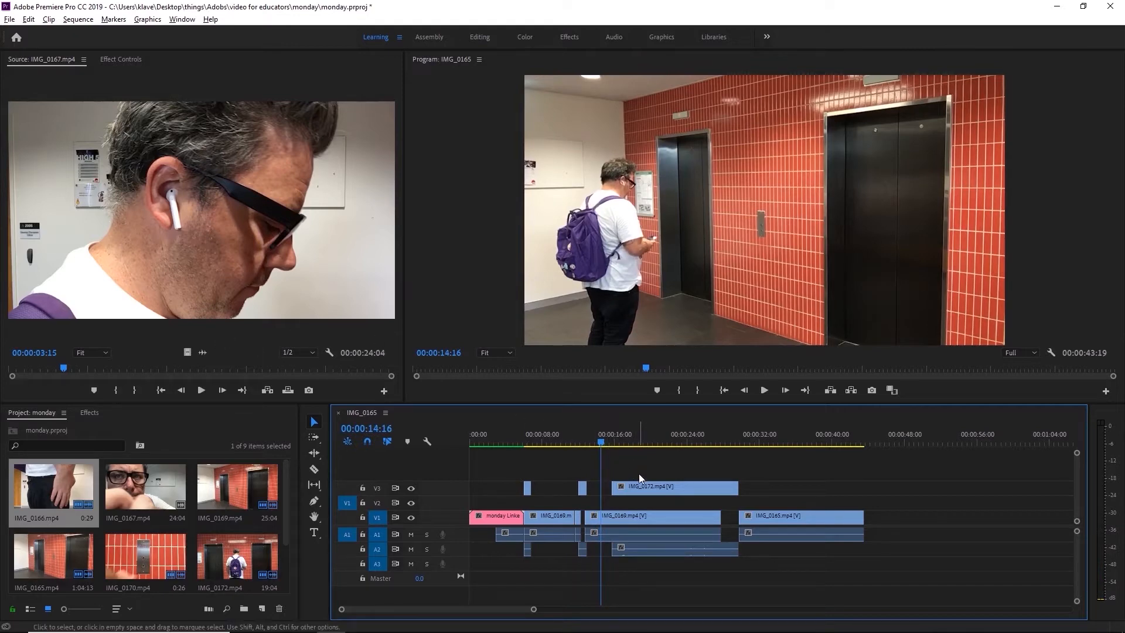
Play the cut from the wide lift shot to IMG_0172.mp4 and step back to 00:00:19:06.
click(622, 442)
click(610, 441)
key(space)
click(616, 437)
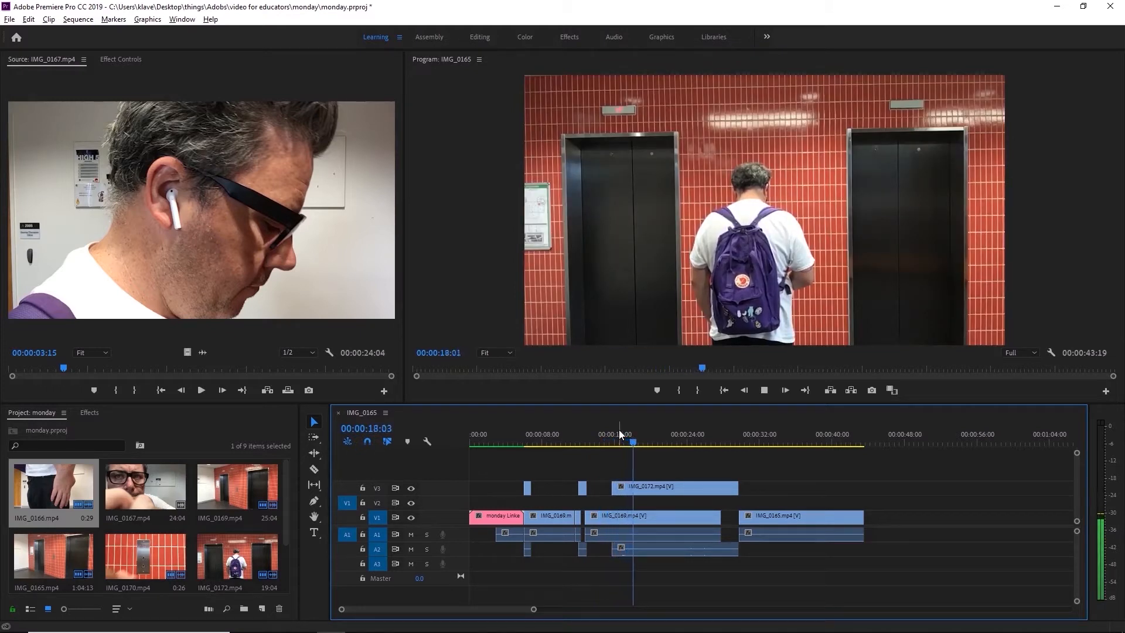
key(space)
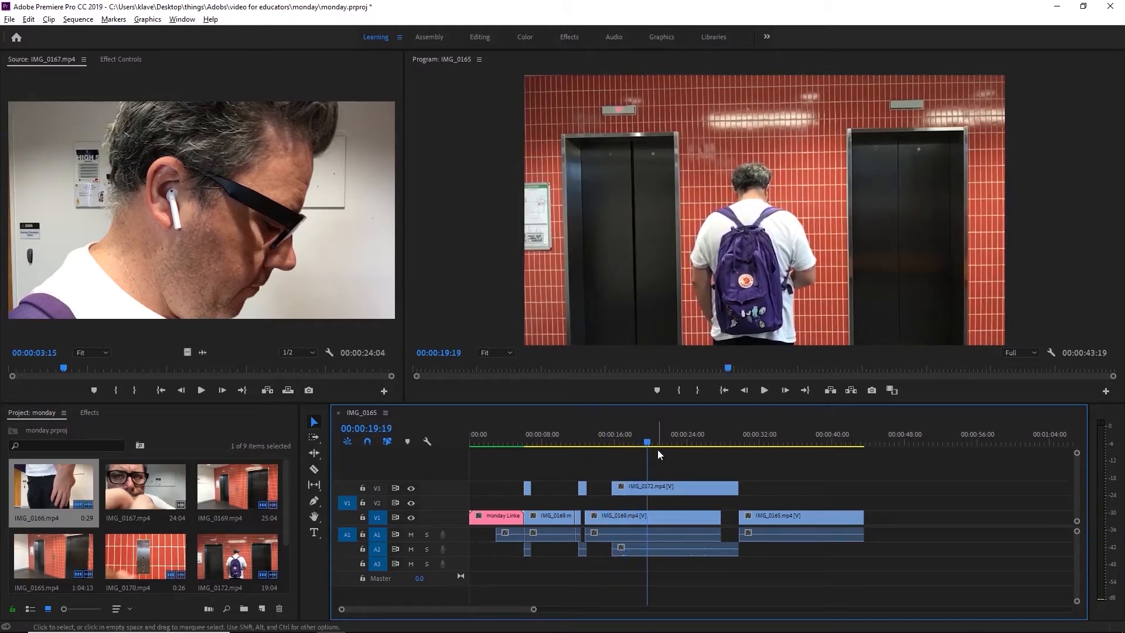
key(Left)
key(Left)
key(Left)
key(Left)
key(Left)
key(Left)
key(Left)
key(Left)
key(Left)
key(Left)
key(Left)
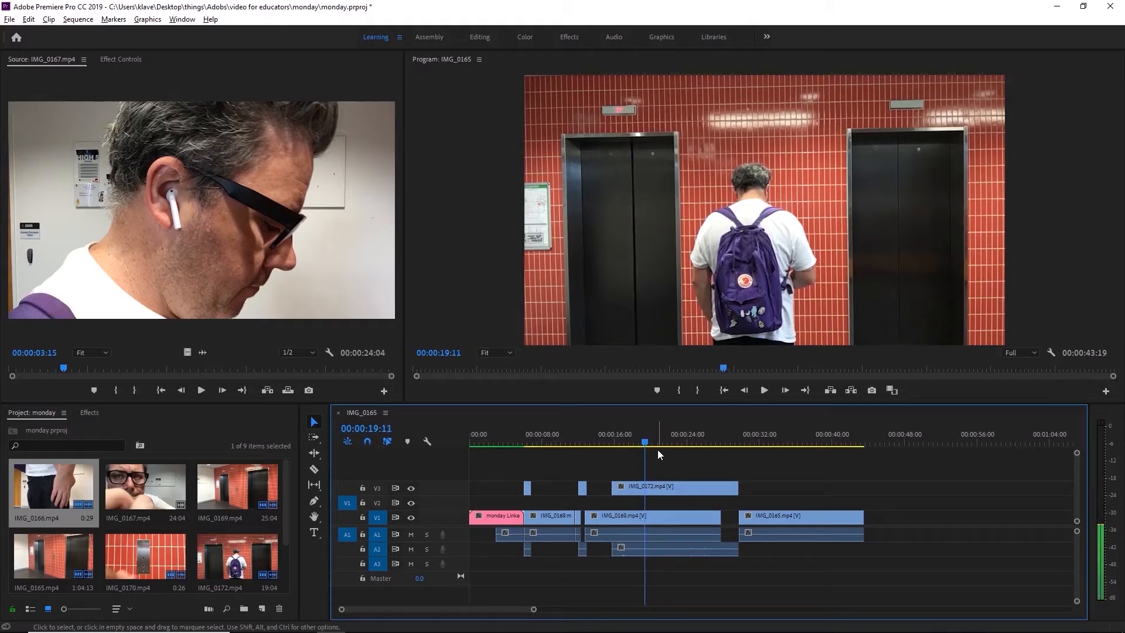
key(Left)
key(Left)
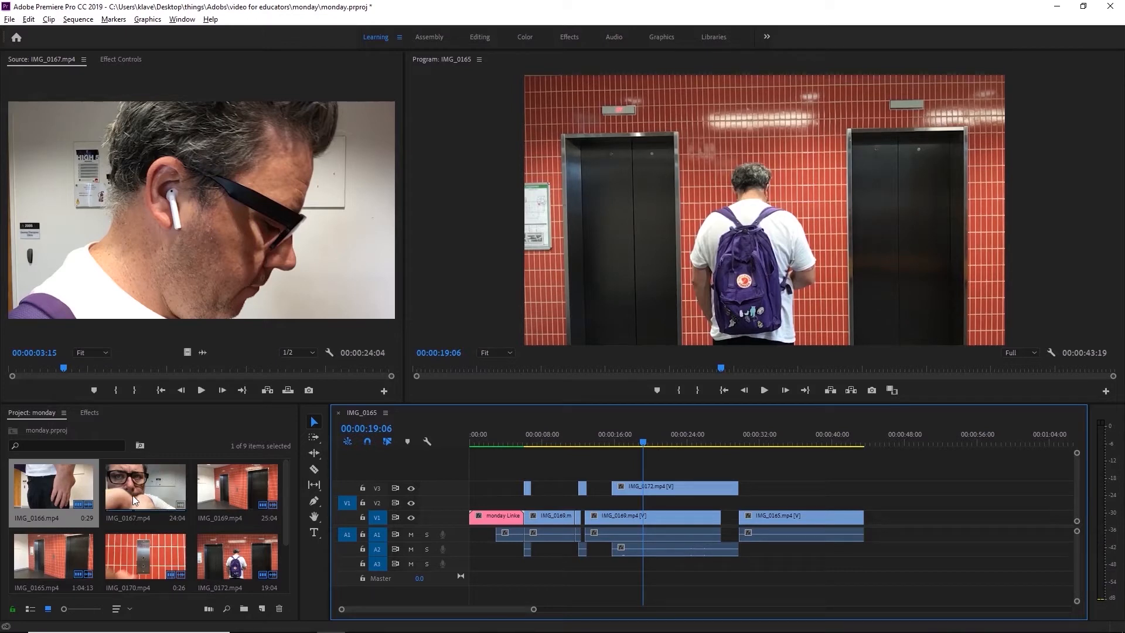
Replay the wide lift shot and park the playhead at 00:00:14:08, where the man looks down.
drag(132, 495, 499, 416)
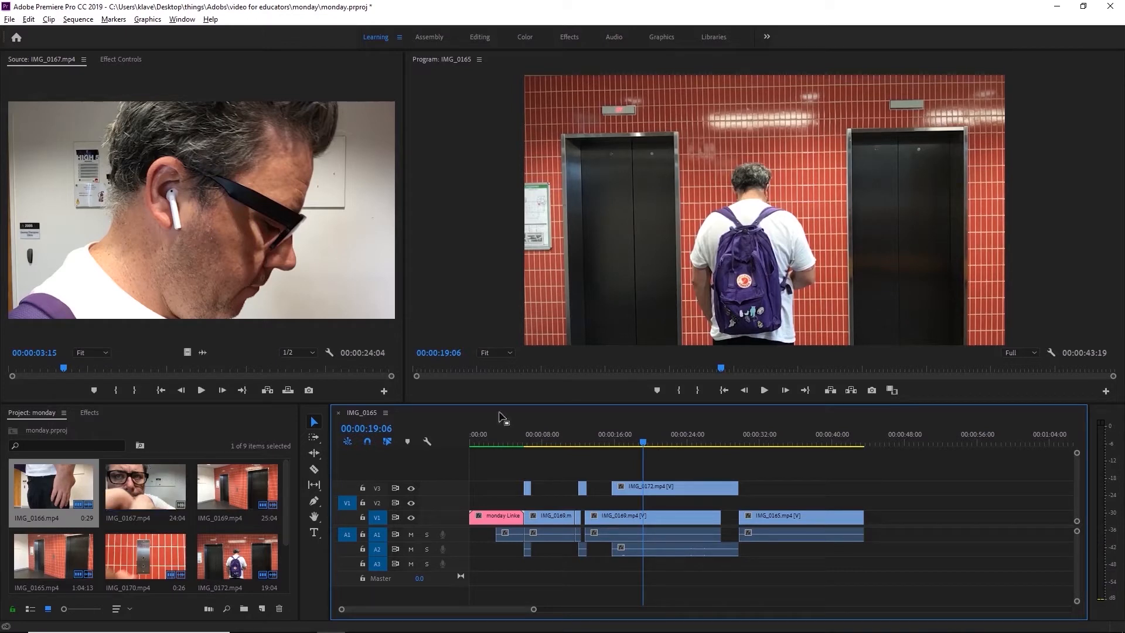
click(599, 440)
key(space)
click(580, 436)
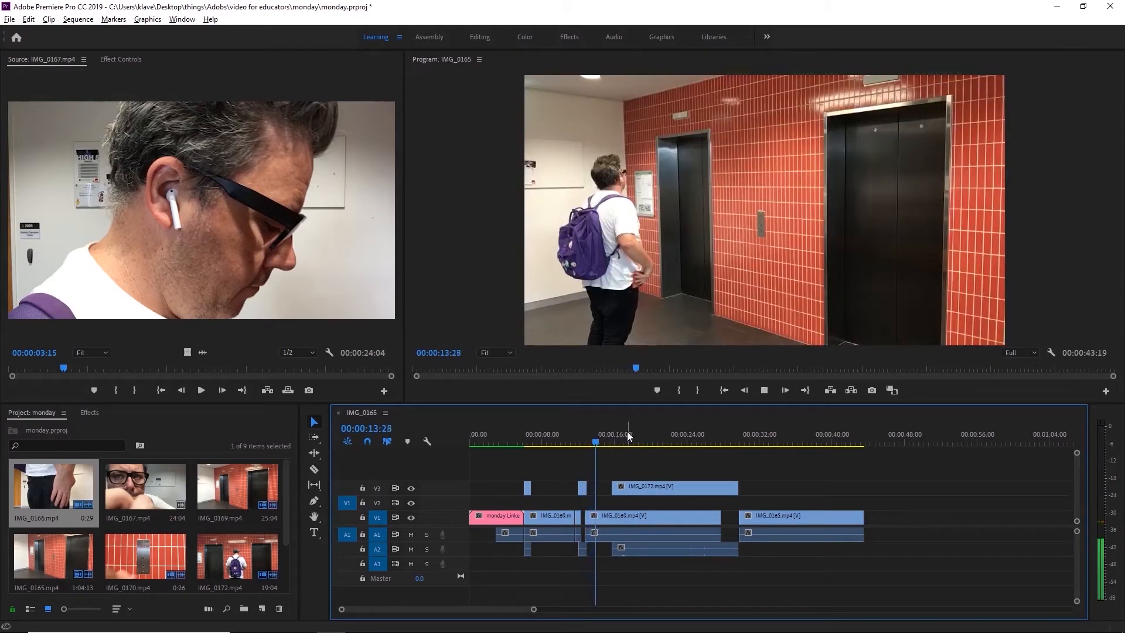
key(space)
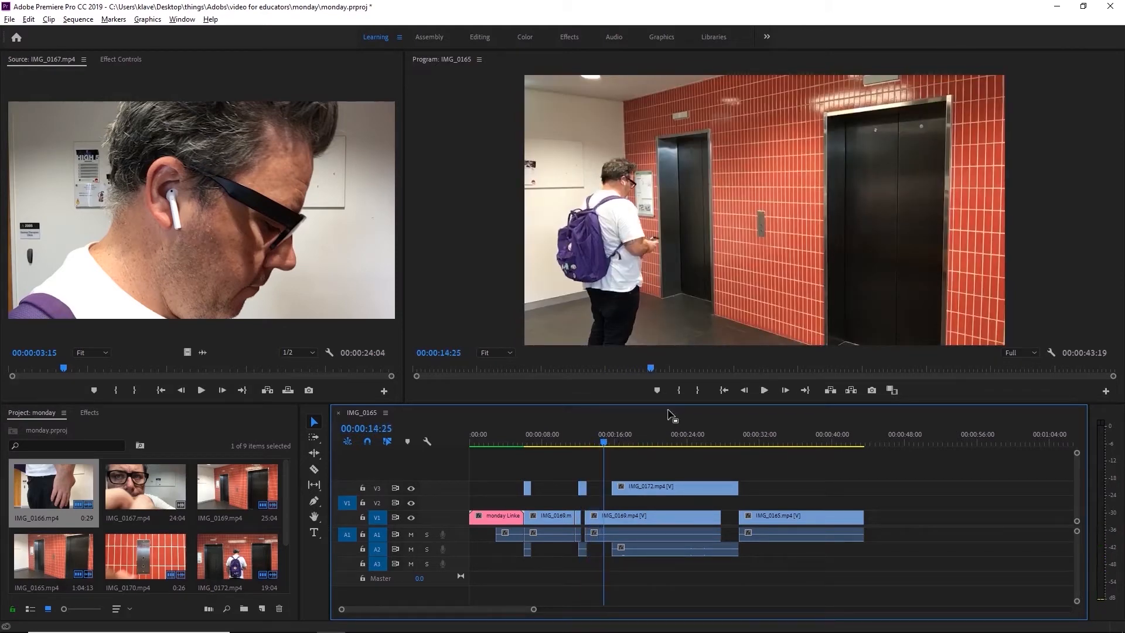
key(j)
key(Left)
key(Left)
key(Left)
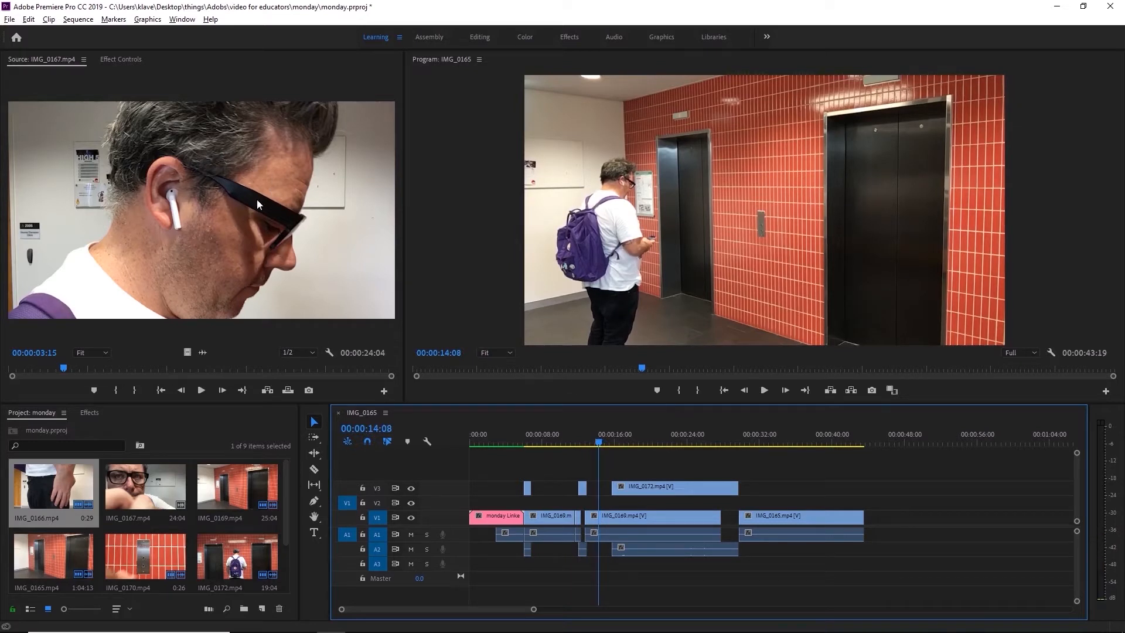
Mark IMG_0167.mp4 from 00:00:03:22 to 00:00:08:21 and overlay only its video on a new track V4 at 00:00:14:08.
click(202, 390)
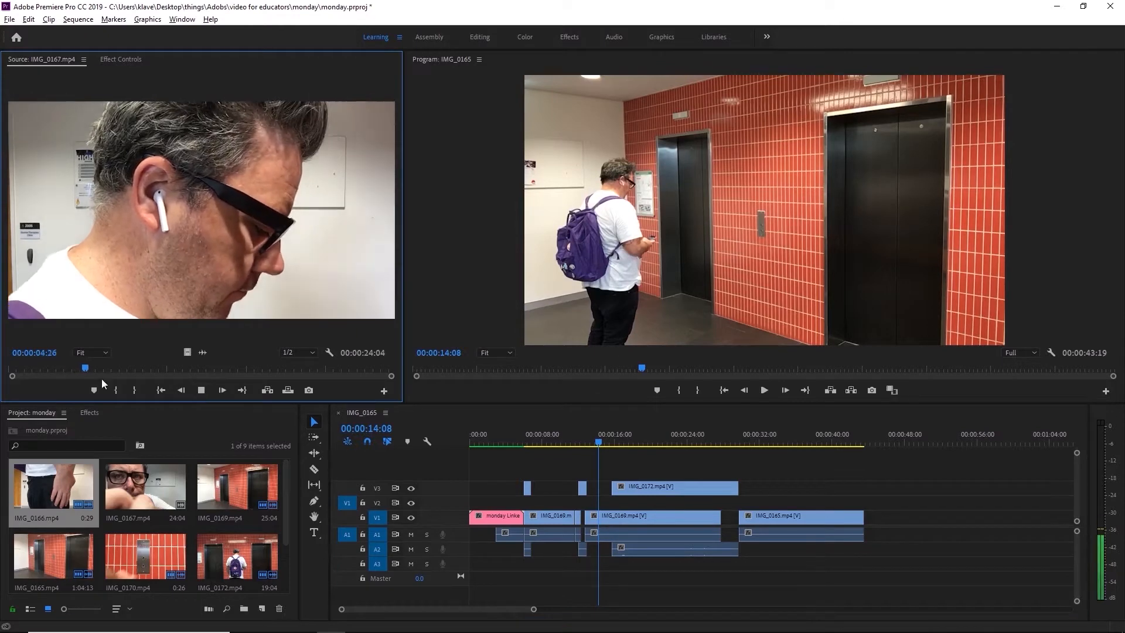
drag(94, 368, 71, 371)
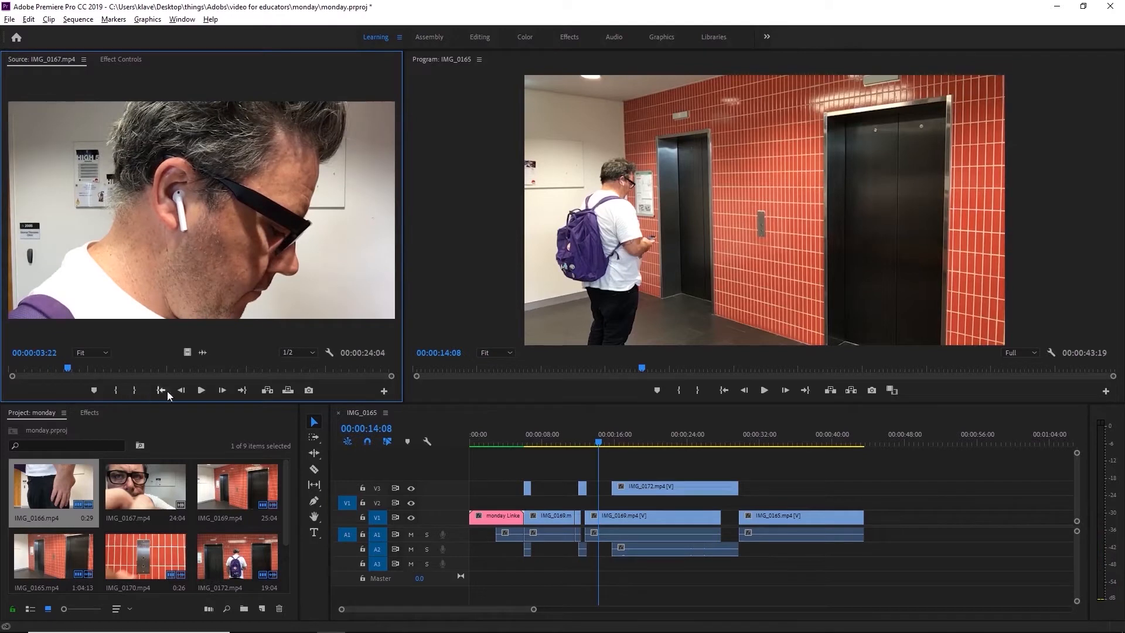
click(116, 390)
drag(69, 370, 146, 372)
click(142, 390)
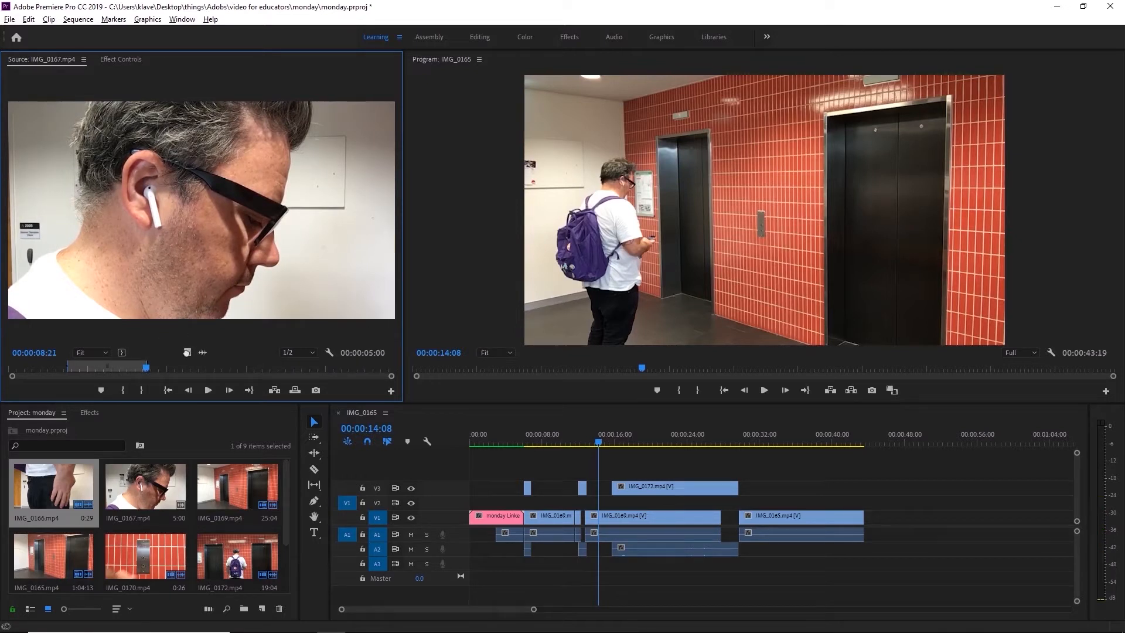
drag(412, 447, 603, 472)
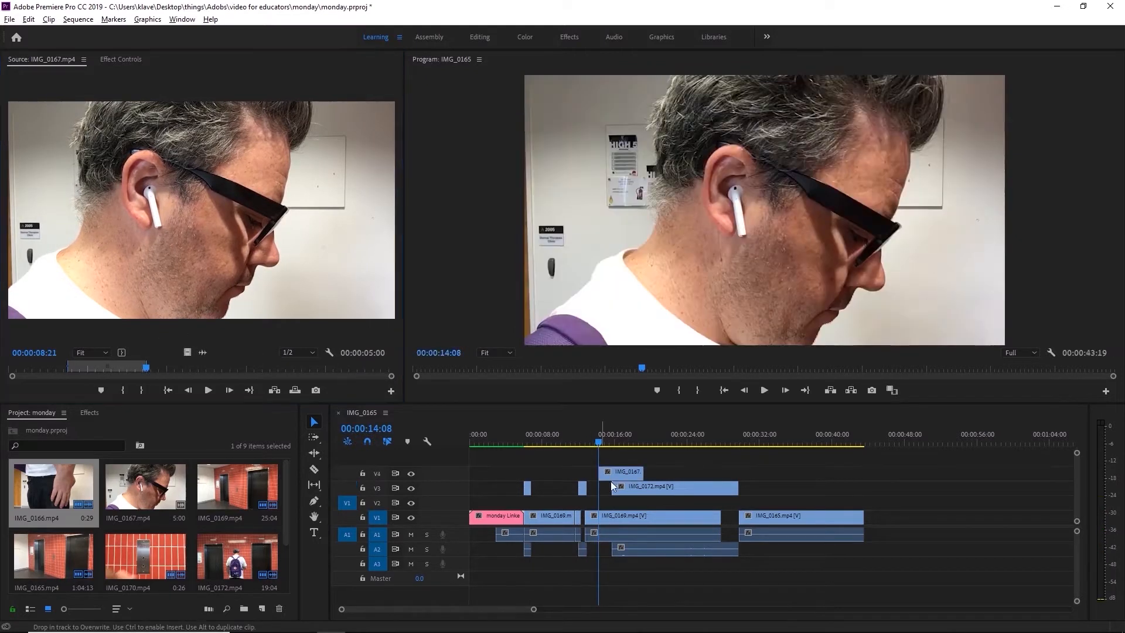
Preview the close-up overlay on V4 against the shots beneath it.
key(space)
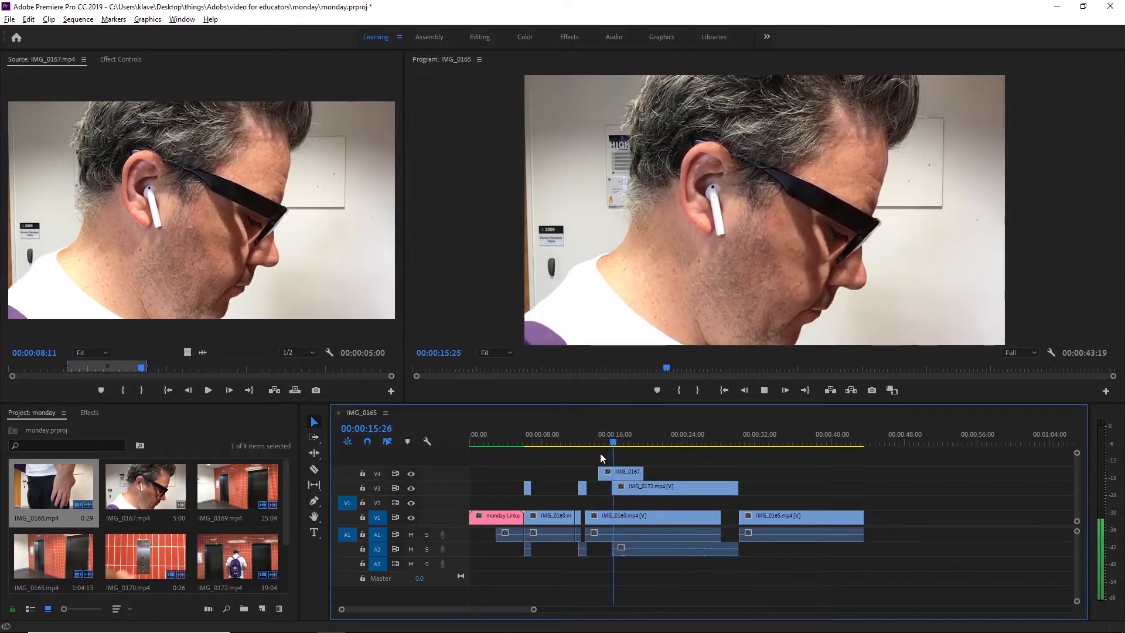
key(space)
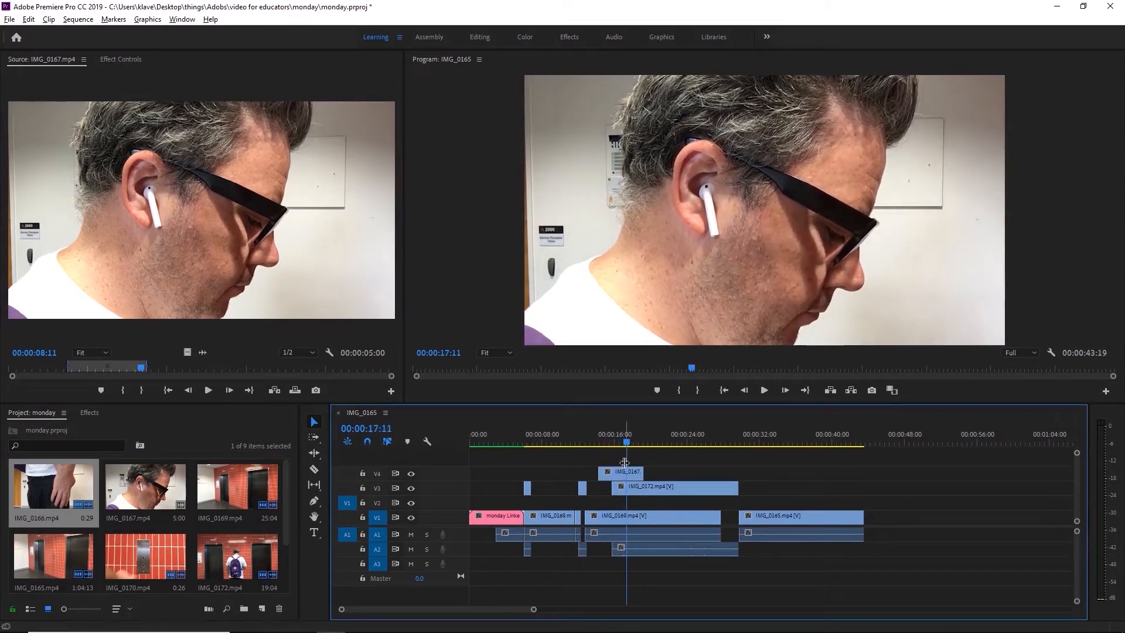
drag(626, 443, 638, 522)
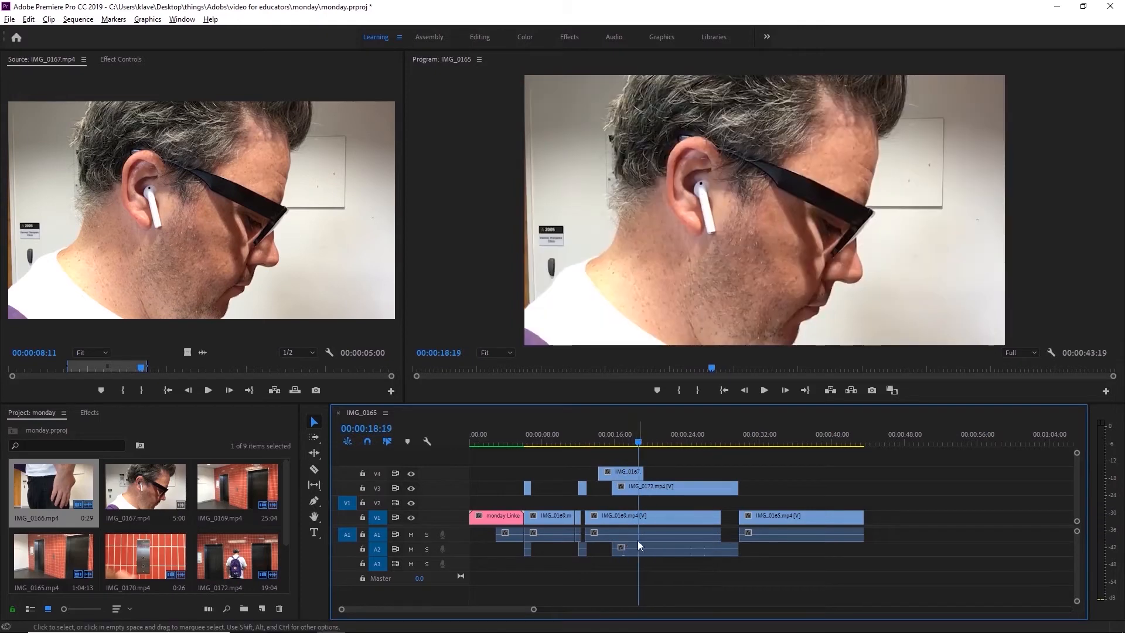
Split the IMG_0167.mp4 overlay at 00:00:17:07 and delete the part after the split.
click(606, 449)
key(space)
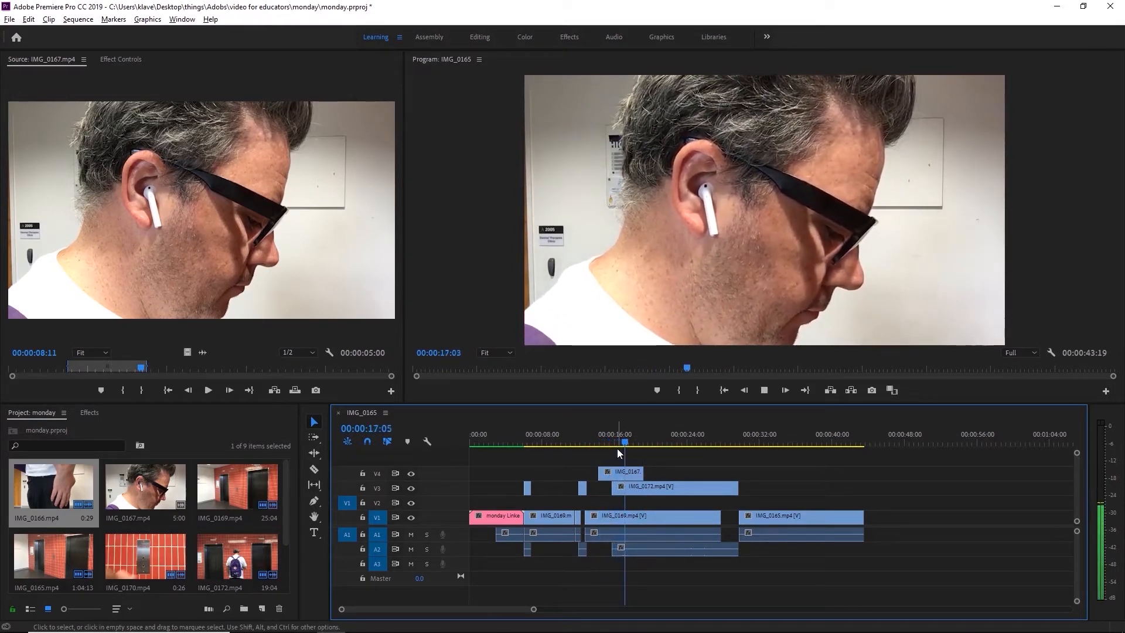
key(space)
key(c)
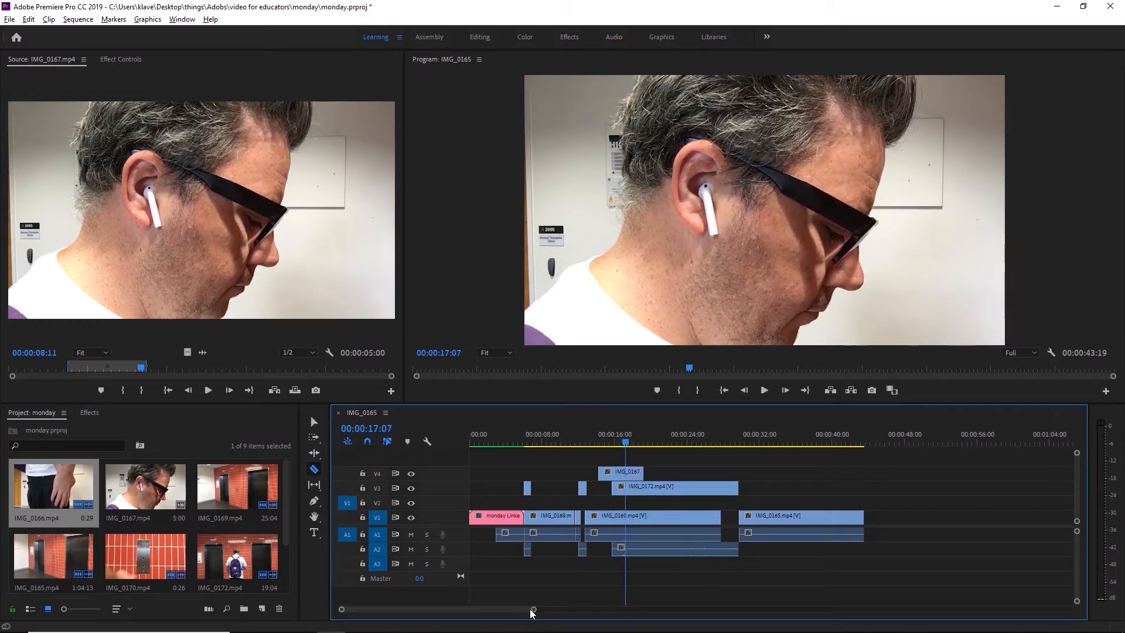
drag(533, 610, 428, 609)
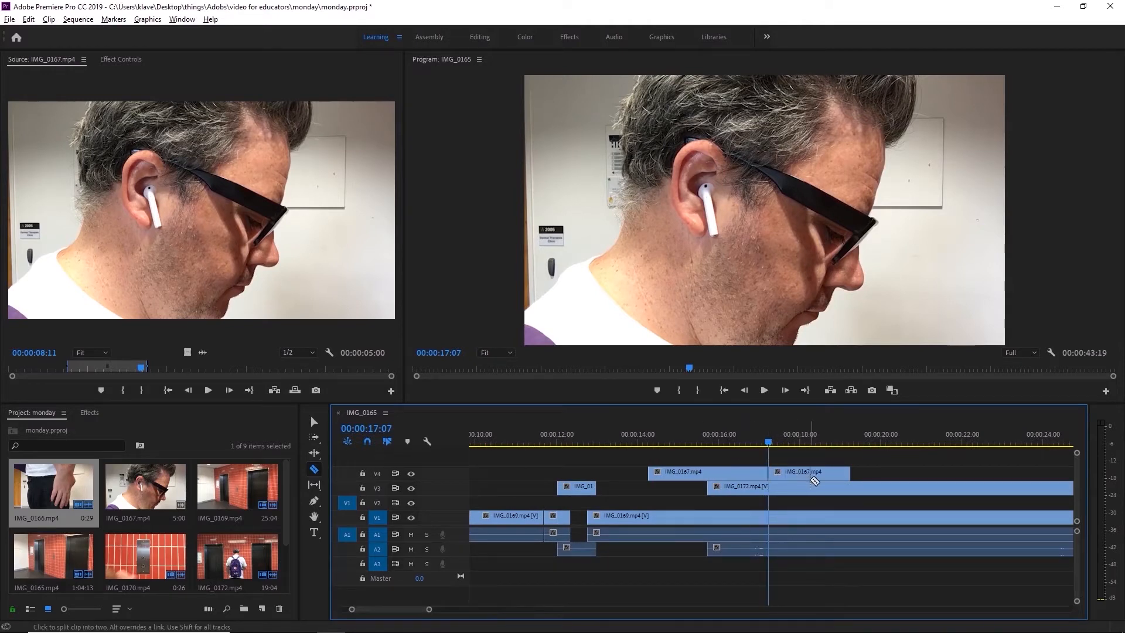
key(v)
click(798, 473)
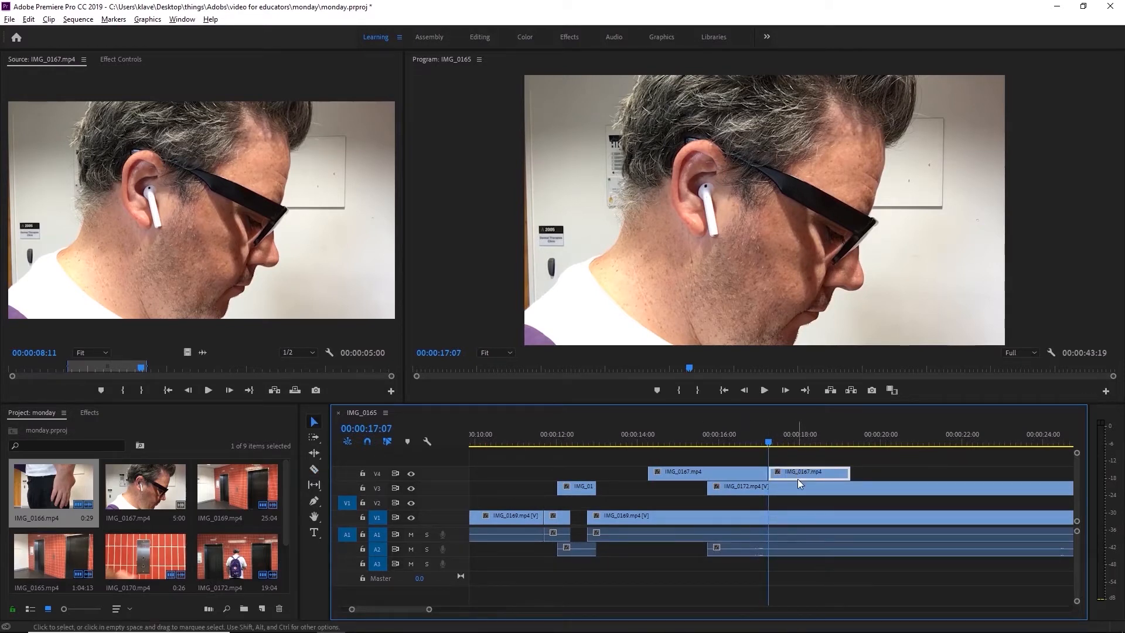
key(Delete)
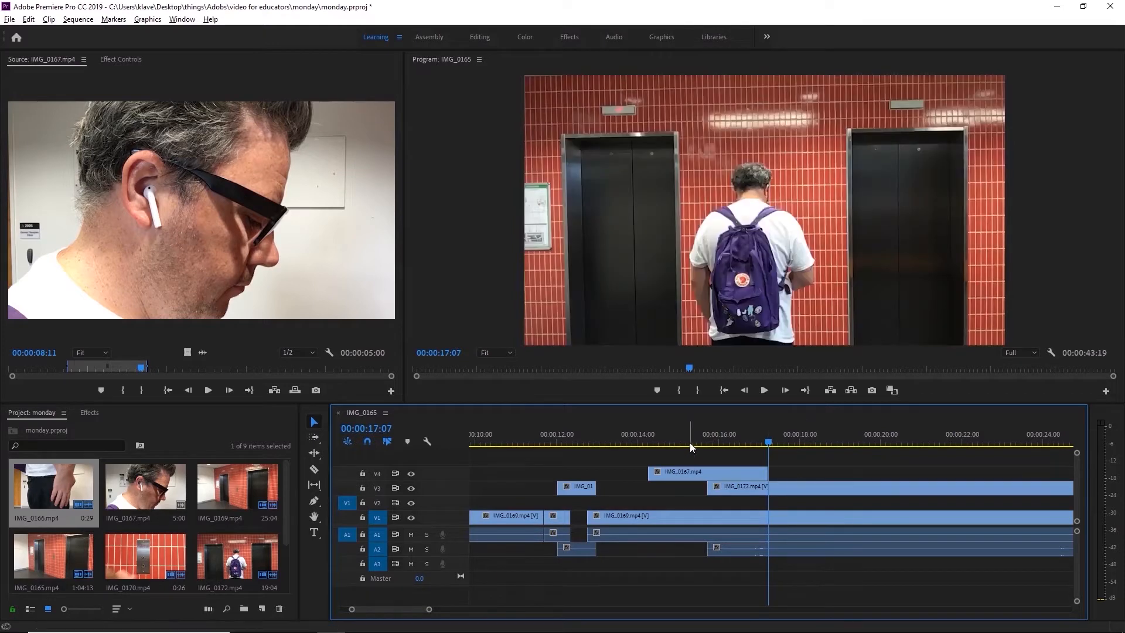
Play the edit from the close-up into IMG_0172.mp4 and park the playhead at 00:00:19:05.
click(691, 443)
key(space)
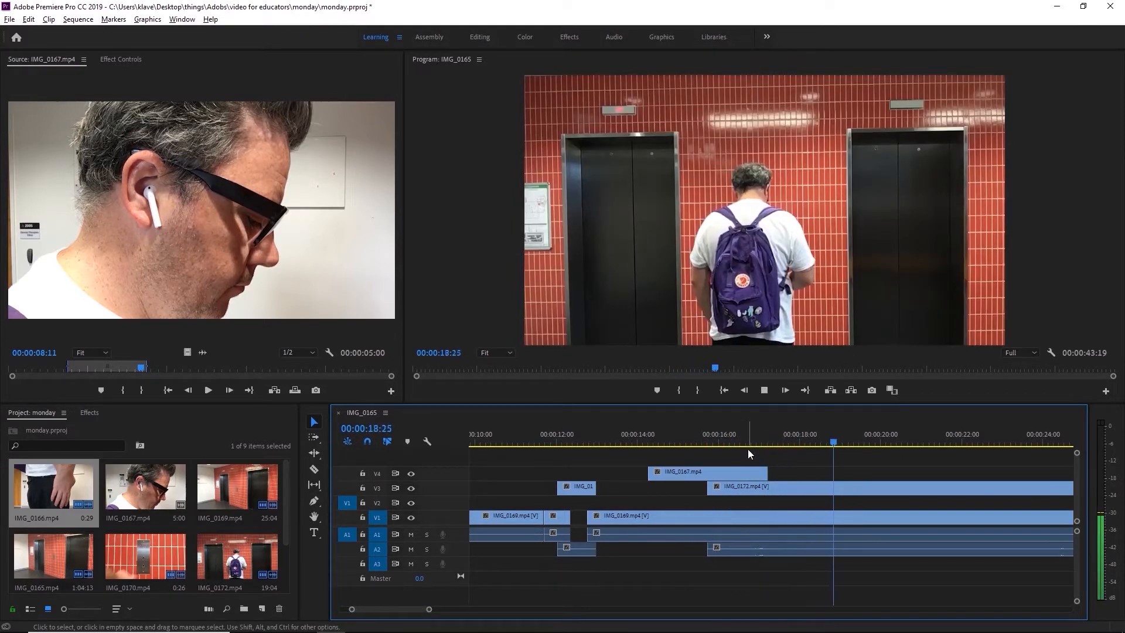
key(space)
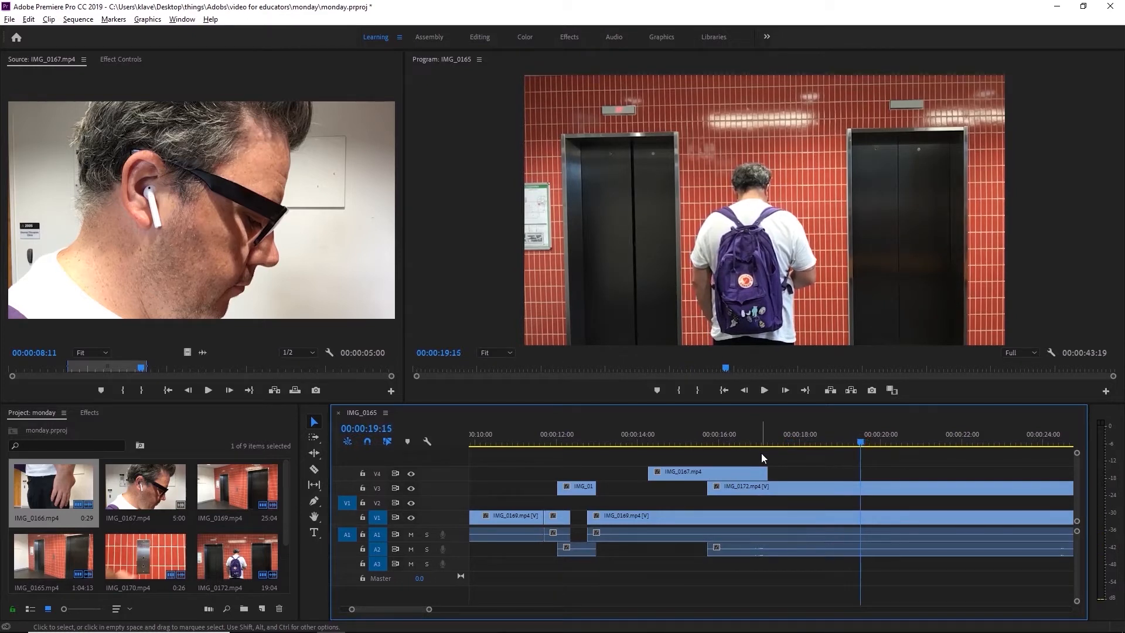
key(Left)
key(Left)
key(Left)
key(Left)
key(Left)
key(Left)
key(Left)
key(Left)
key(Left)
key(Left)
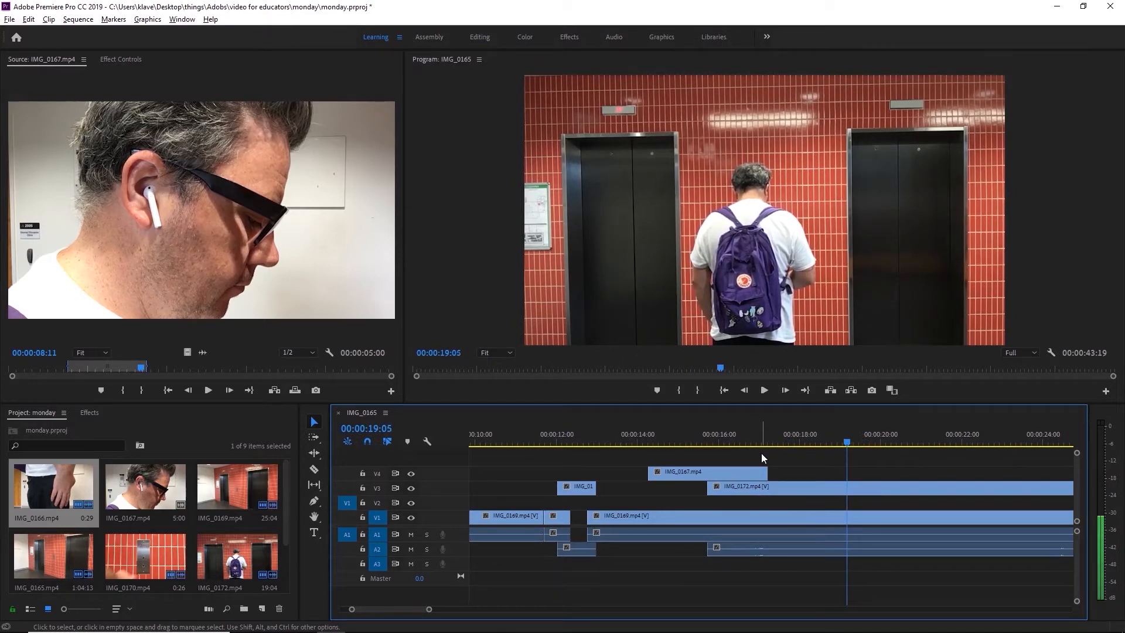
Split the clips on all tracks at 00:00:19:05 and 00:00:17:07 and ripple delete the section between the two splits.
key(c)
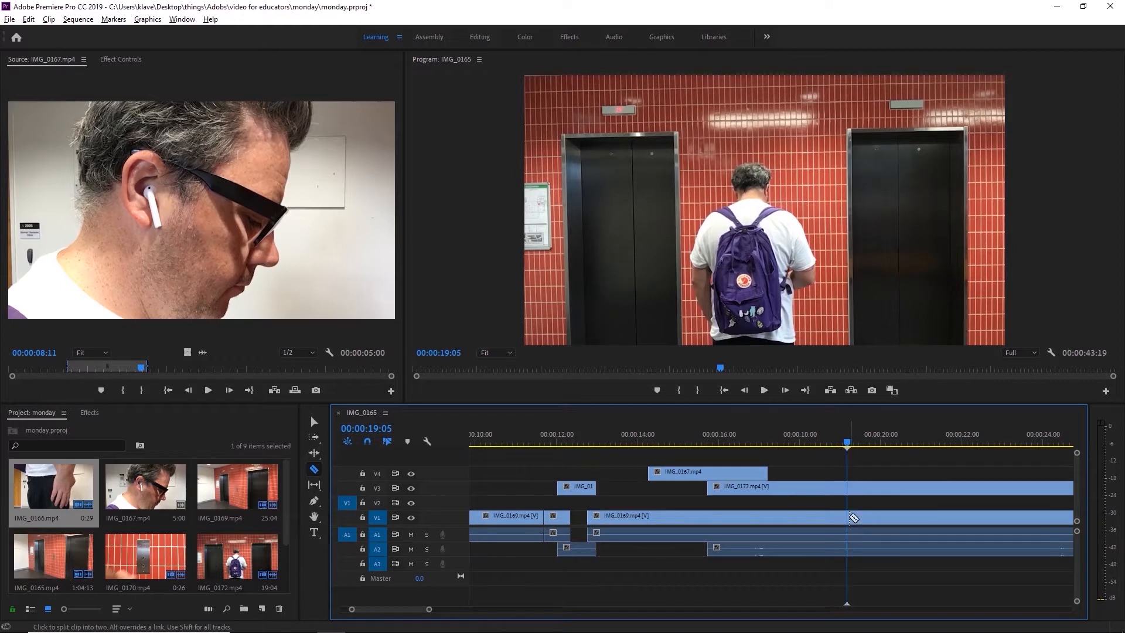
shift+click(847, 486)
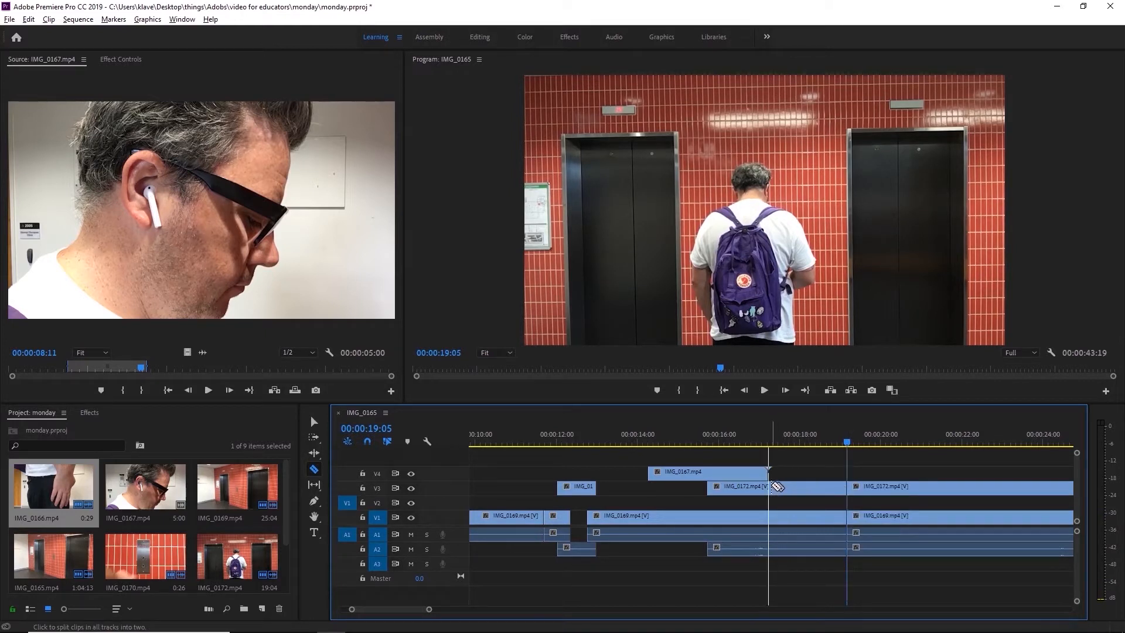
shift+click(768, 486)
key(v)
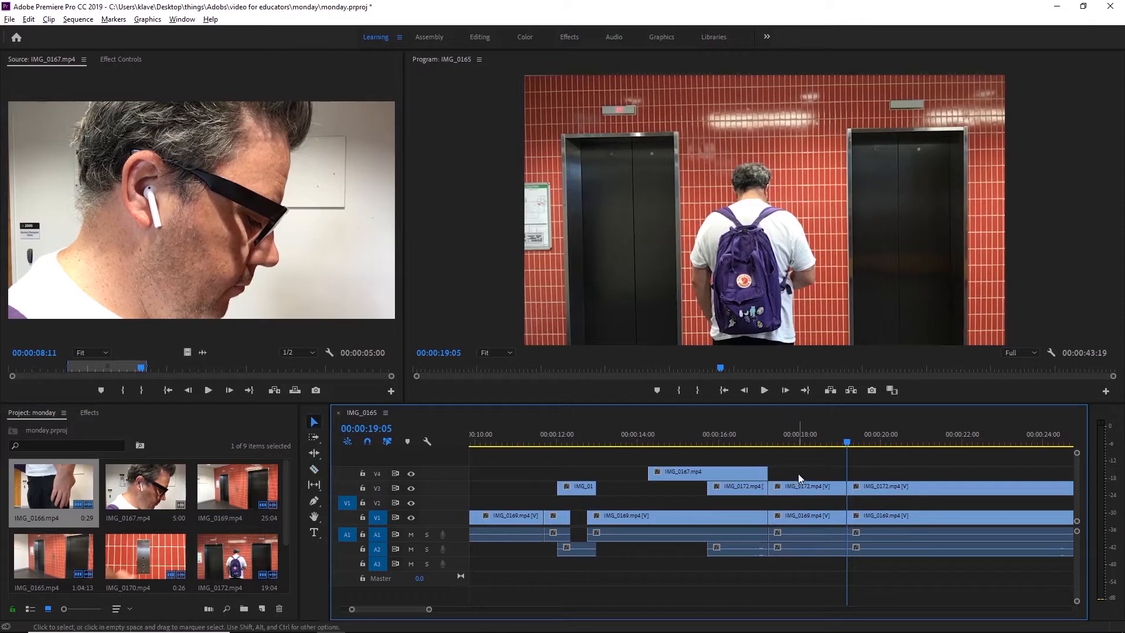
drag(800, 474, 816, 563)
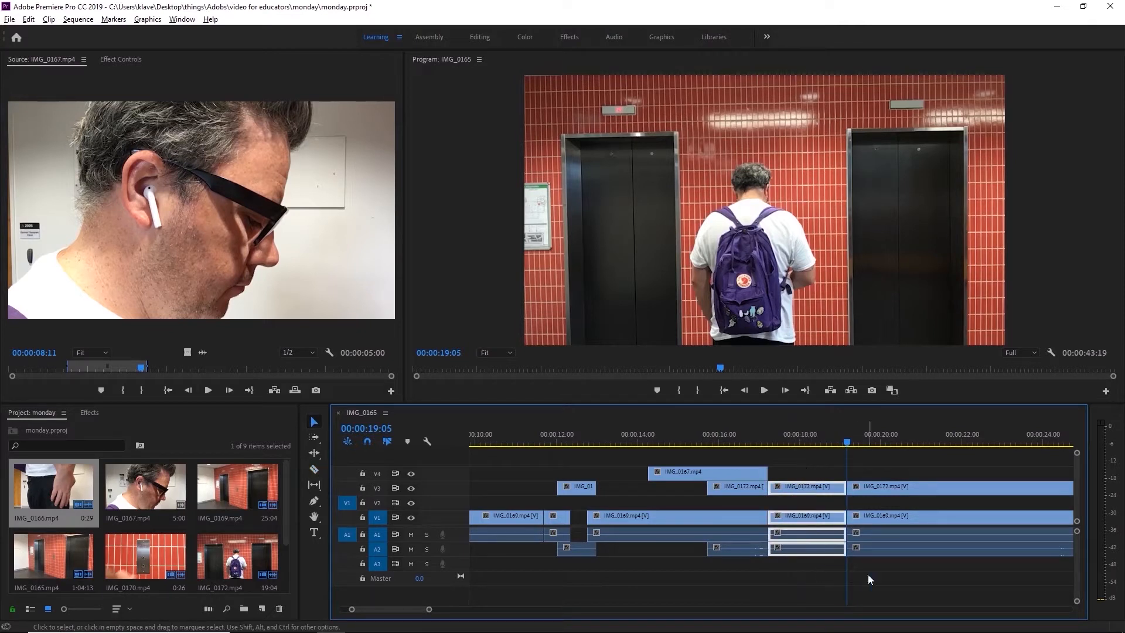
key(shift+Delete)
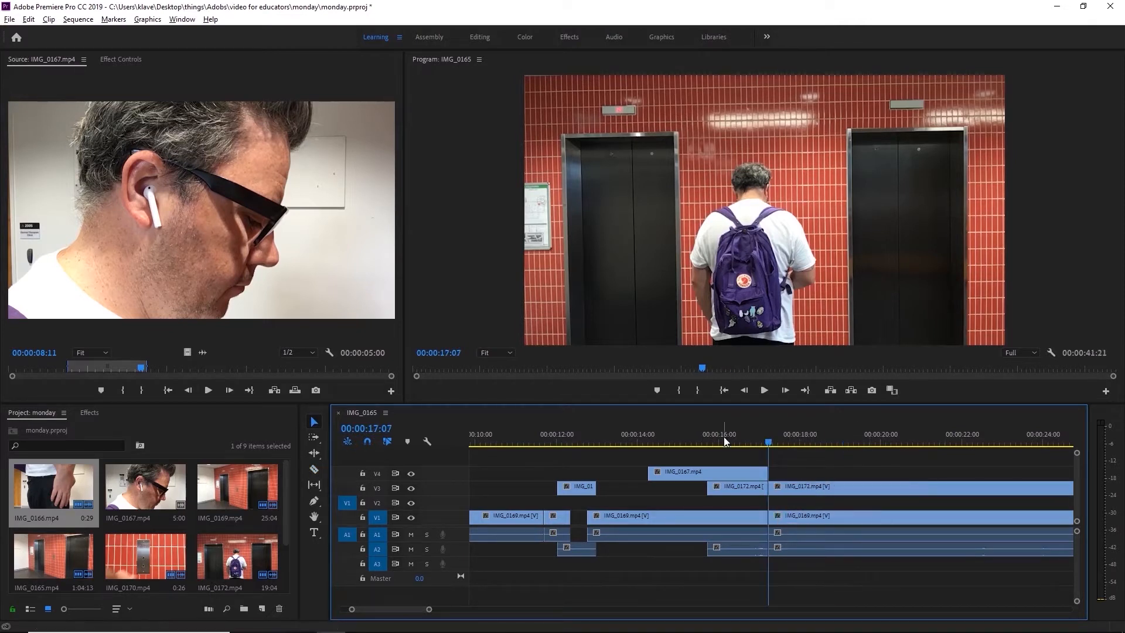
Shift the short IMG_0172.mp4 clip on V3 slightly earlier and extend its end back to the cut at 00:00:17:07.
click(721, 442)
key(space)
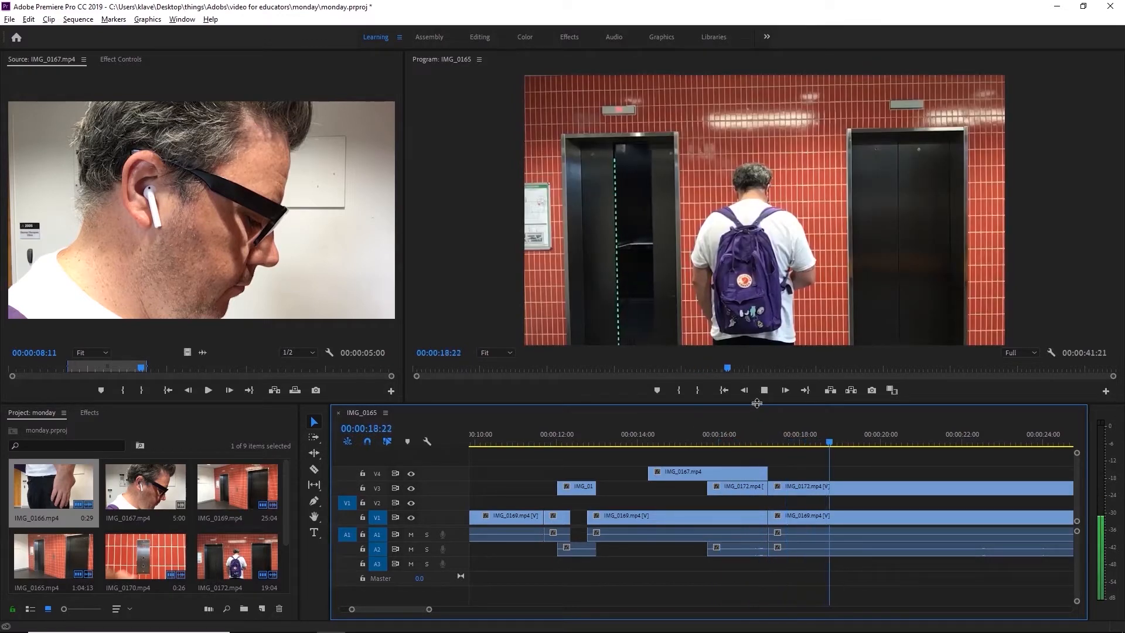
key(space)
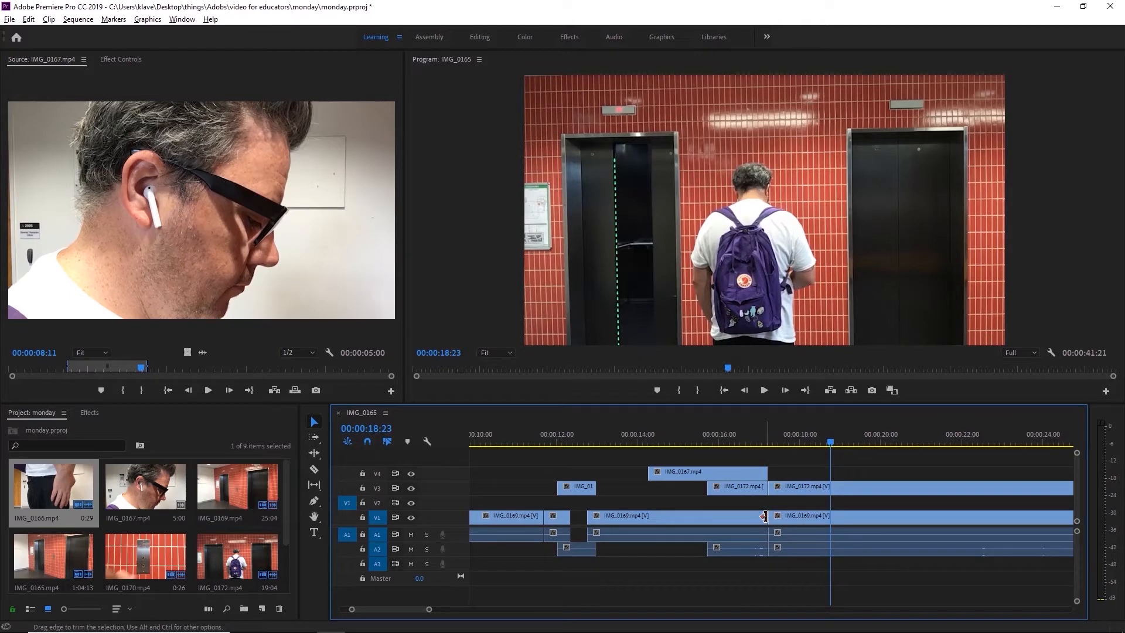
drag(744, 550, 731, 551)
drag(758, 490, 767, 490)
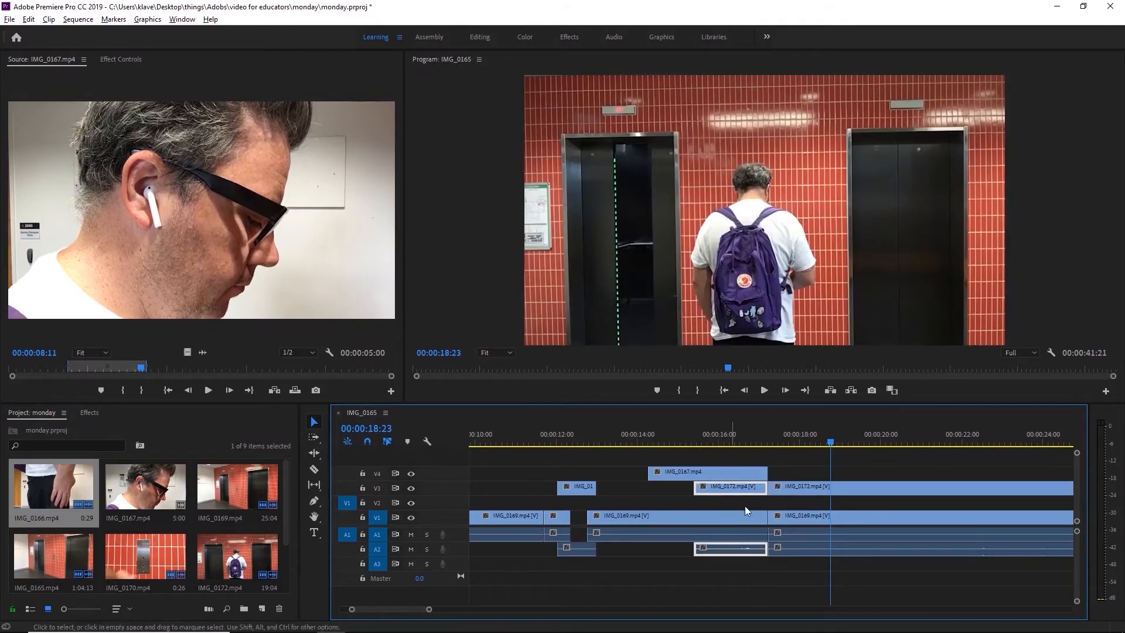
Add a Constant Power audio crossfade on A2 at the cut between the two IMG_0172.mp4 clips.
click(90, 413)
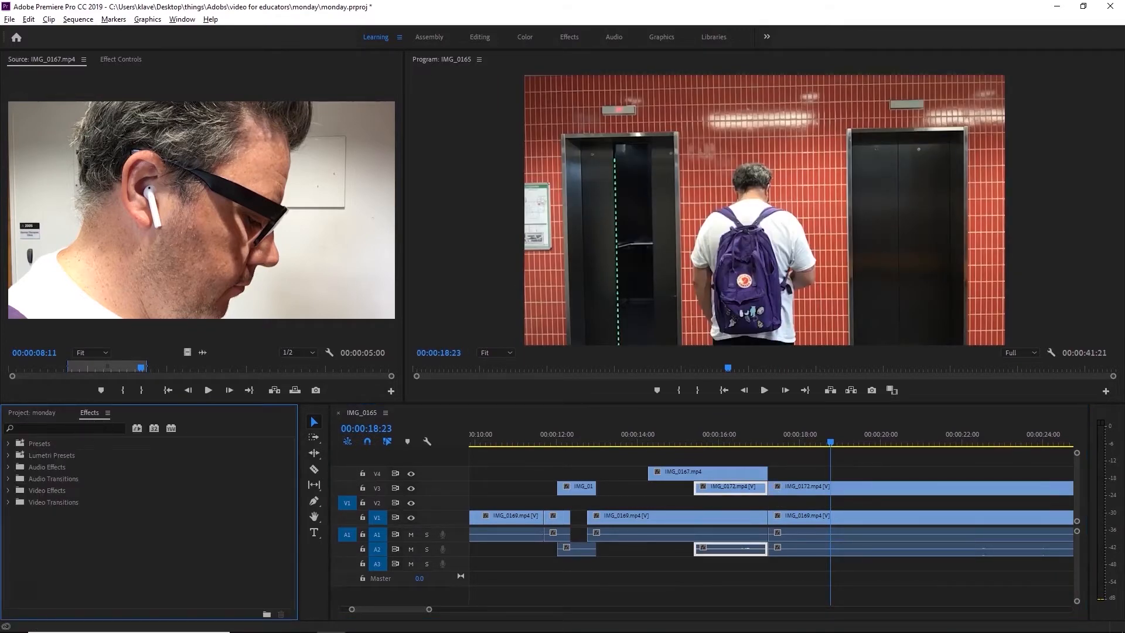
click(182, 19)
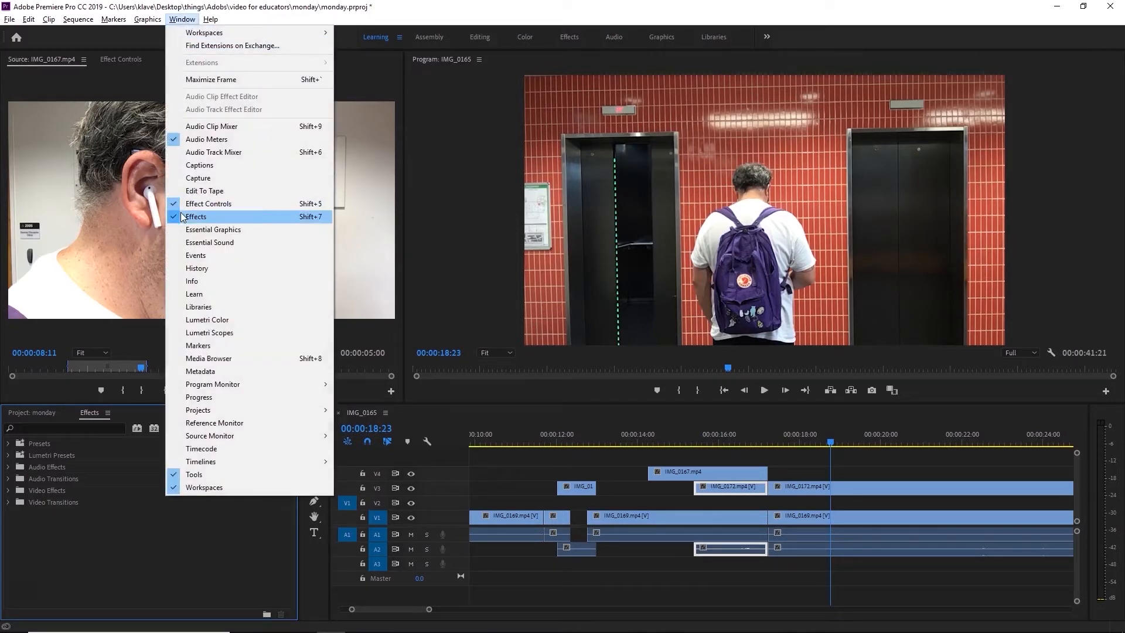
mouse_move(211, 19)
click(180, 315)
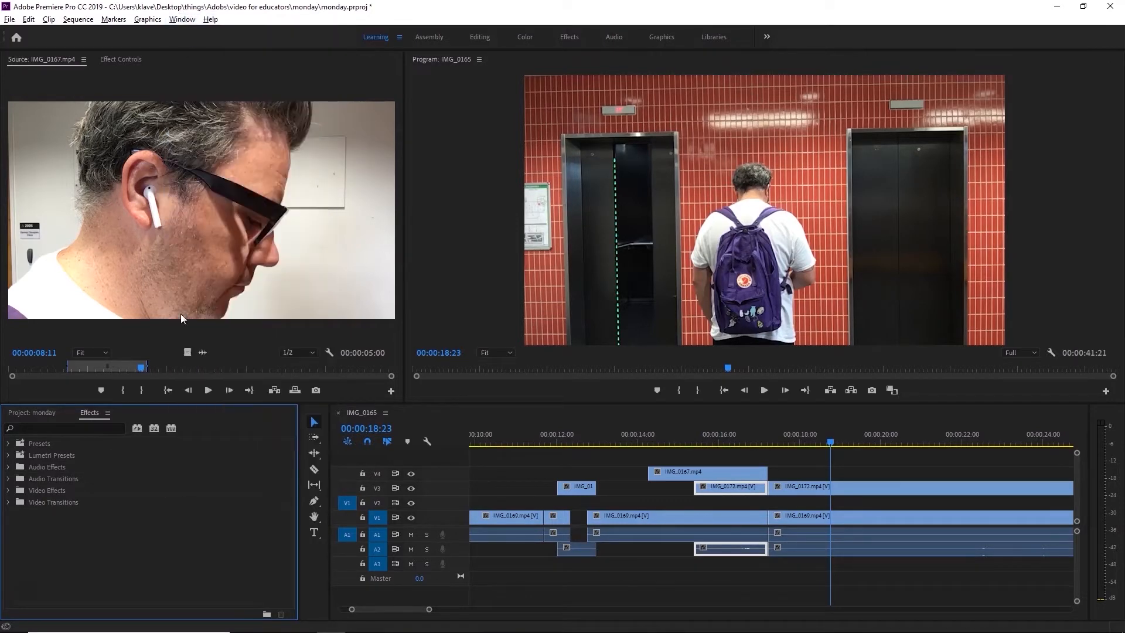
click(69, 463)
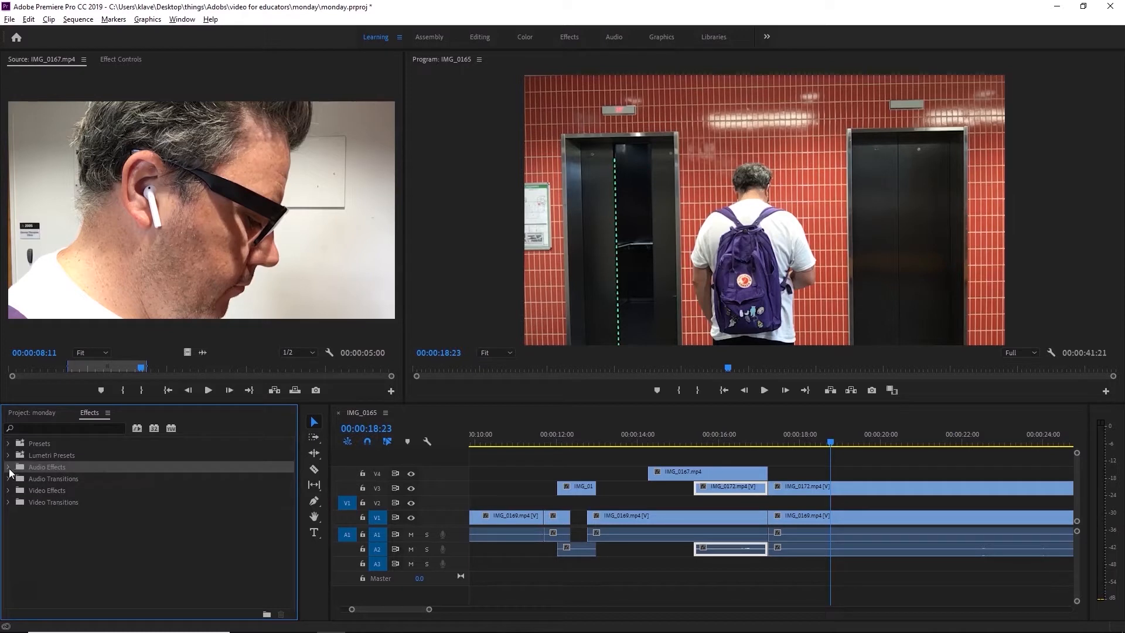
click(8, 479)
click(16, 490)
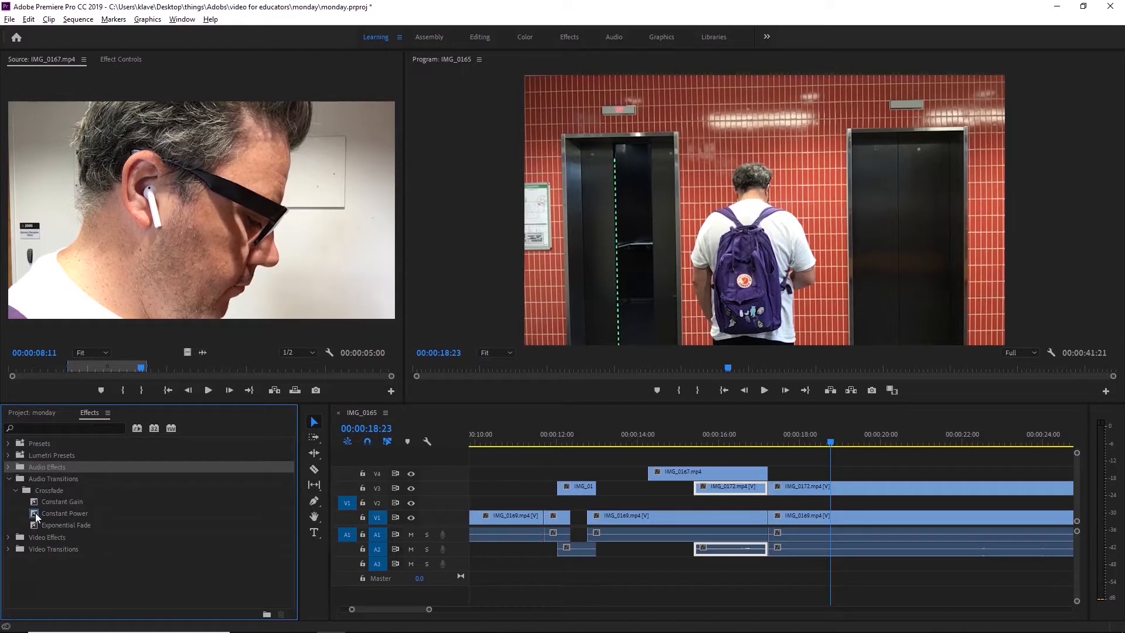
drag(35, 512, 772, 551)
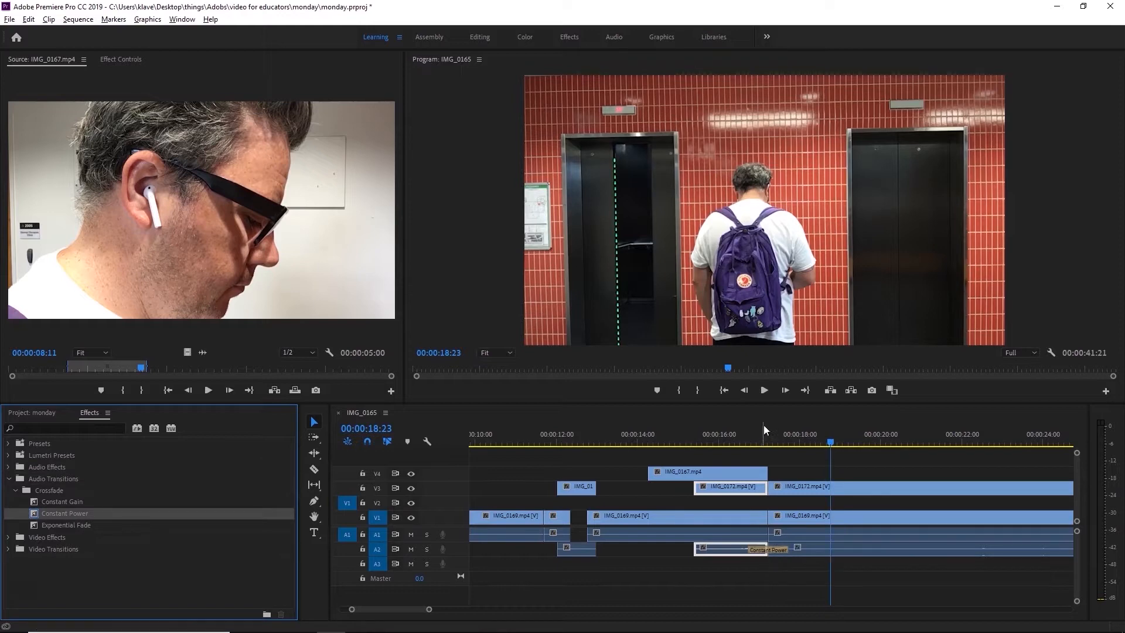
Play the edit through to the IMG_0165.mp4 shot and delete the V1 IMG_0169.mp4 clip with its audio beneath the long IMG_0172.mp4 clip.
click(733, 439)
key(space)
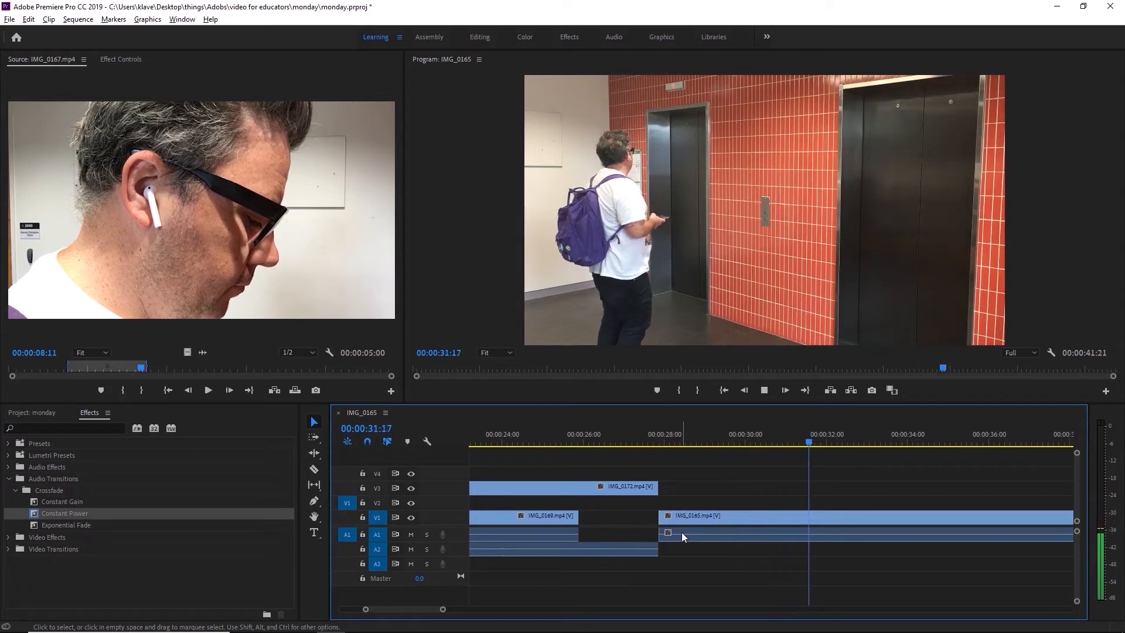
key(space)
drag(452, 612, 525, 610)
click(638, 533)
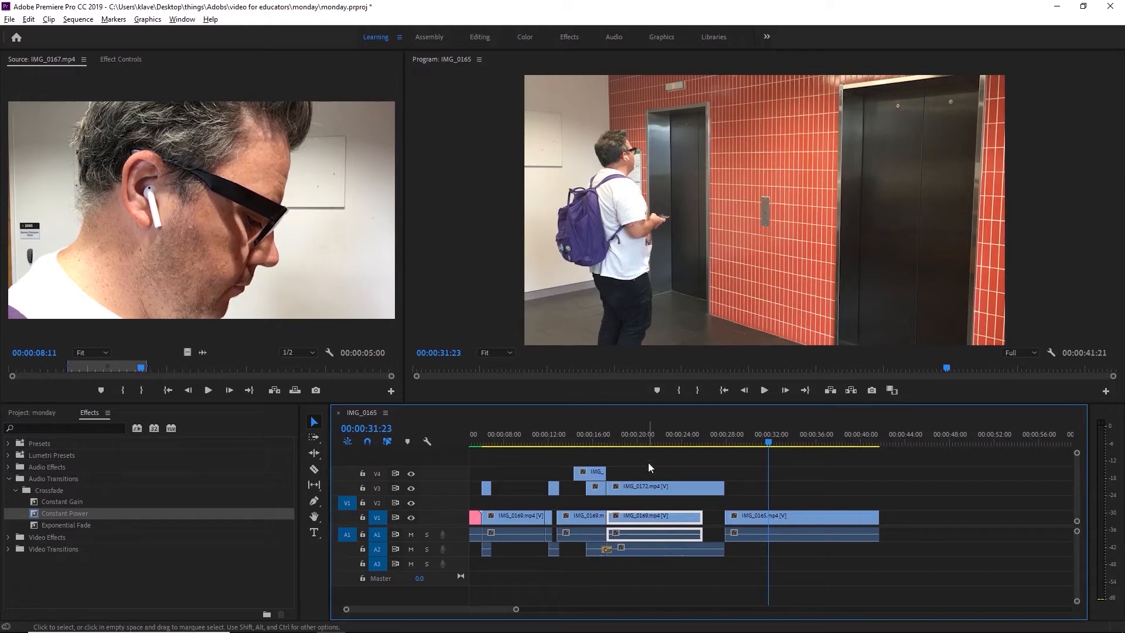
drag(633, 438, 665, 437)
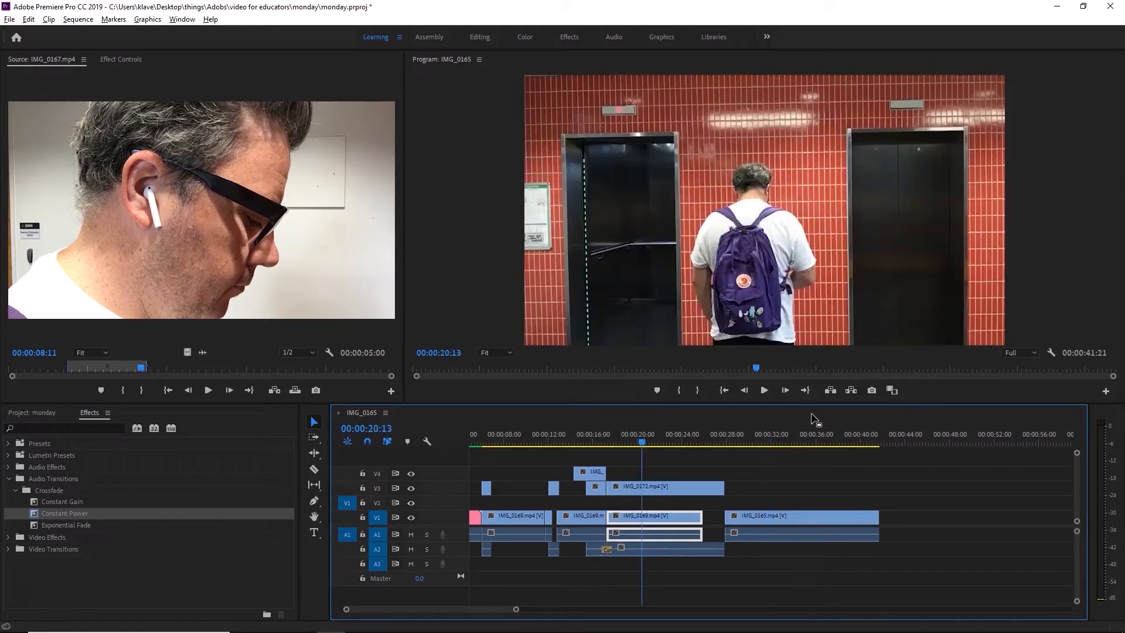
key(Delete)
key(space)
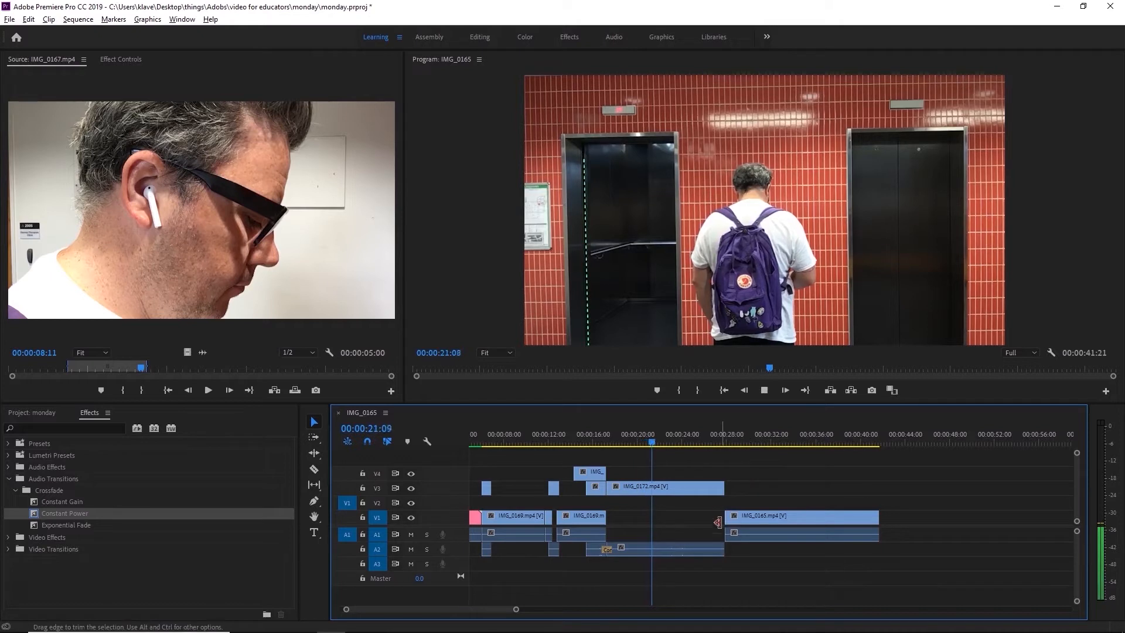
Move the audio of the IMG_0165.mp4 clip to A2 and add a Constant Power crossfade where it meets the IMG_0172.mp4 audio.
click(773, 515)
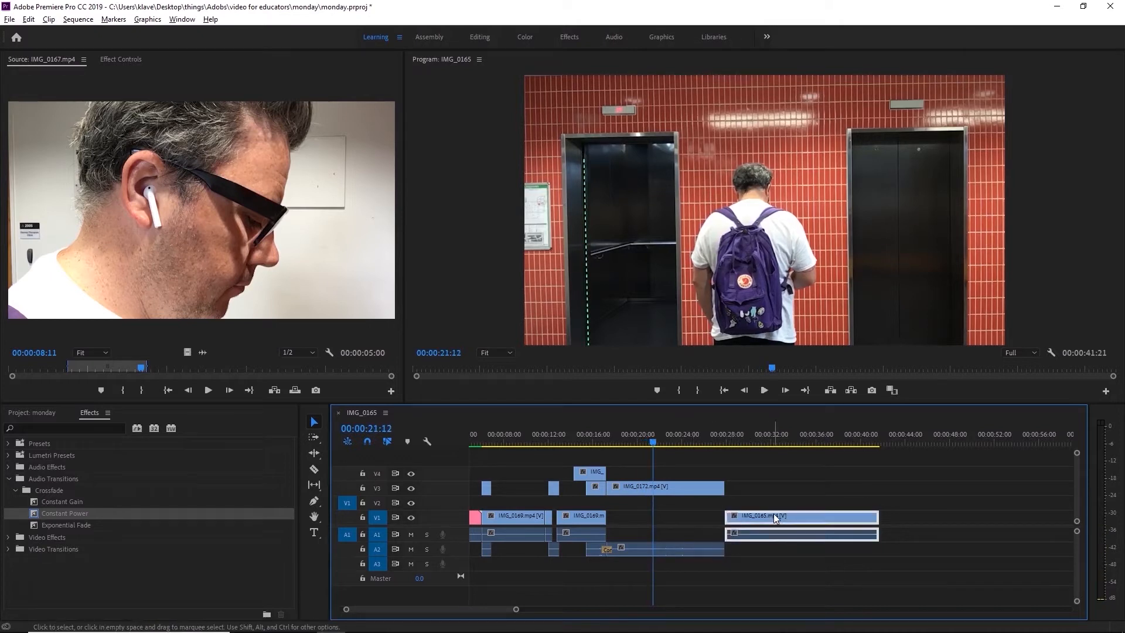
drag(773, 535, 772, 548)
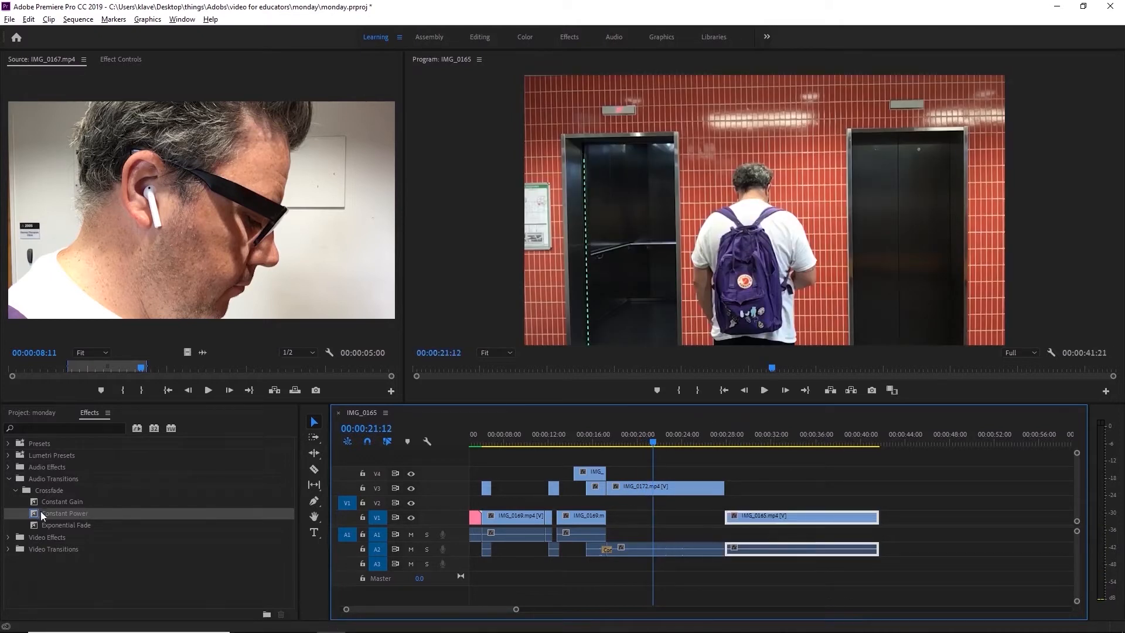
drag(35, 513, 614, 544)
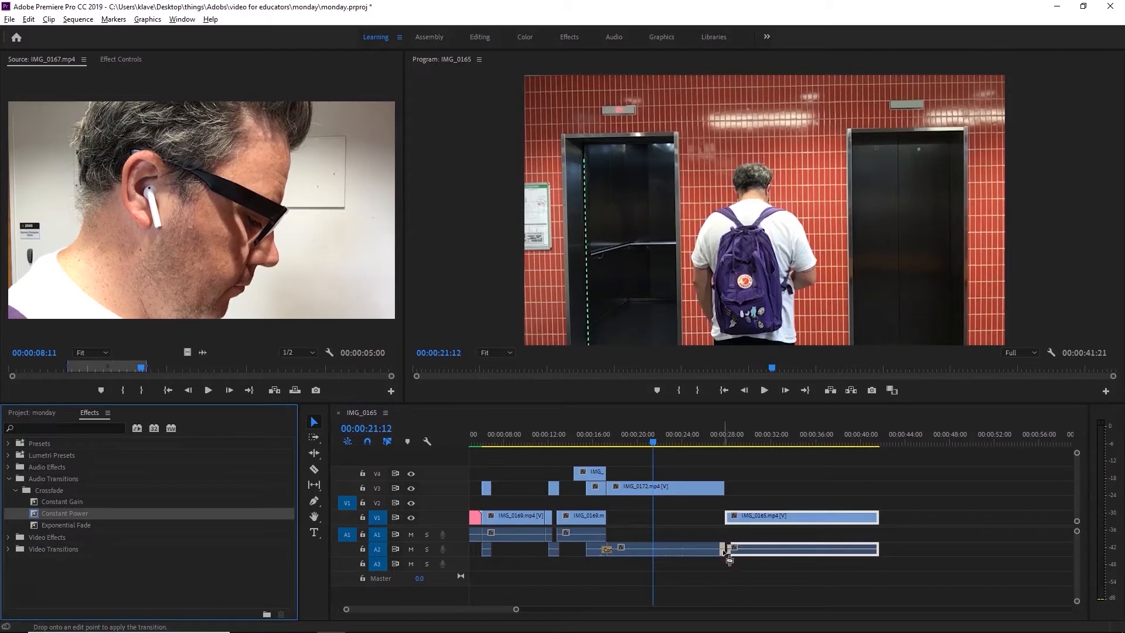
drag(729, 553, 726, 550)
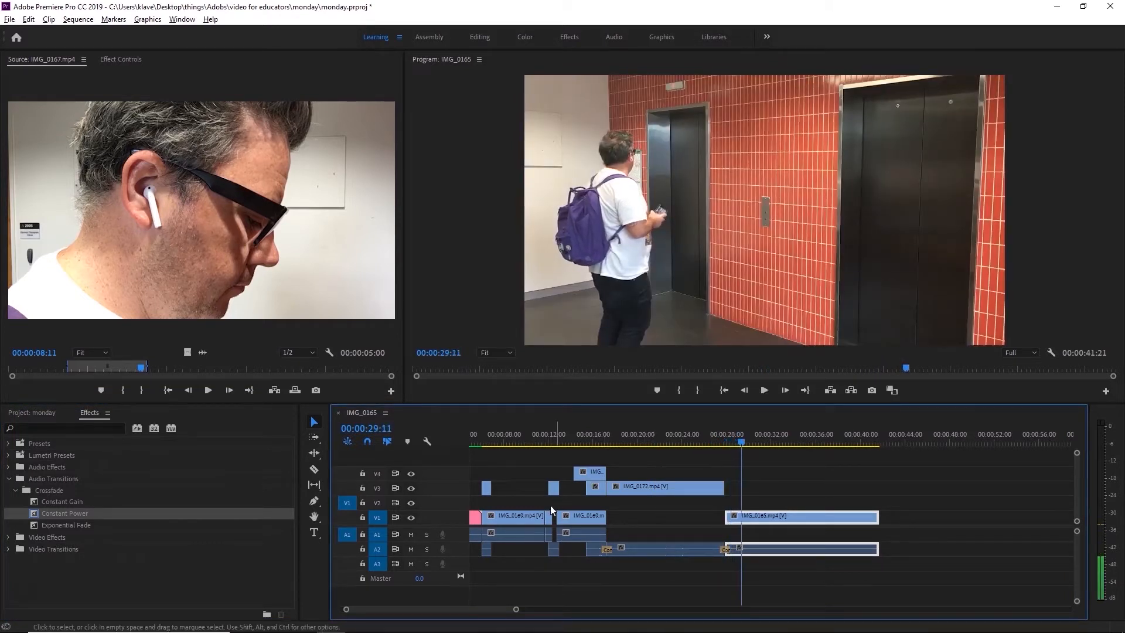
Extend the end of the short IMG_0169.mp4 clip on V1 and its audio to close the gap beneath the IMG_0166.mp4 cutaway.
drag(544, 441, 544, 443)
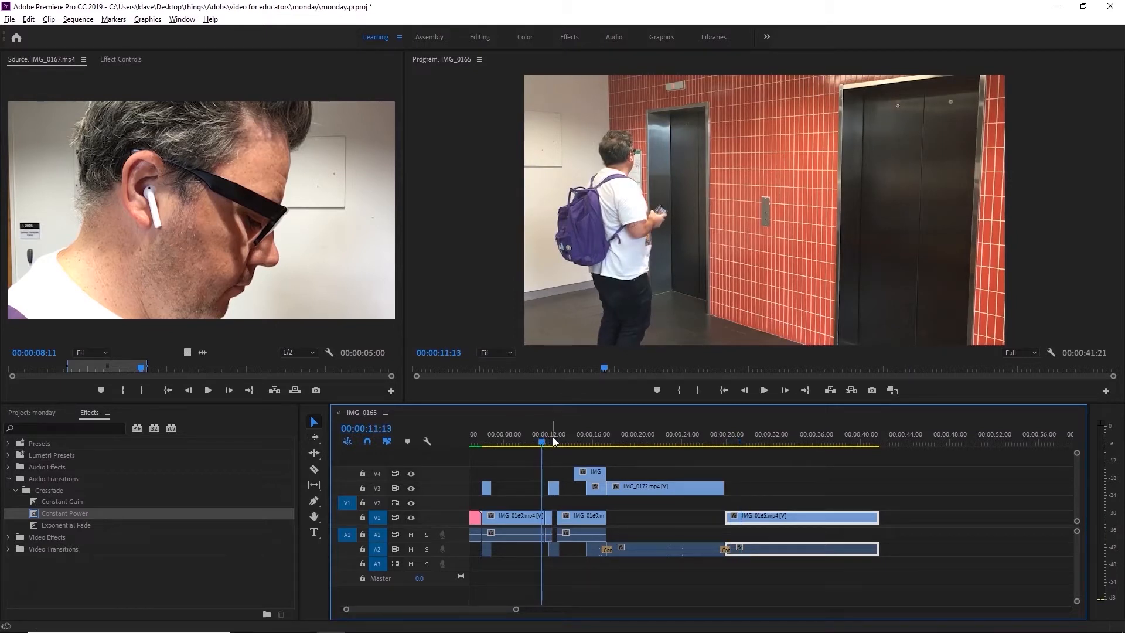
key(space)
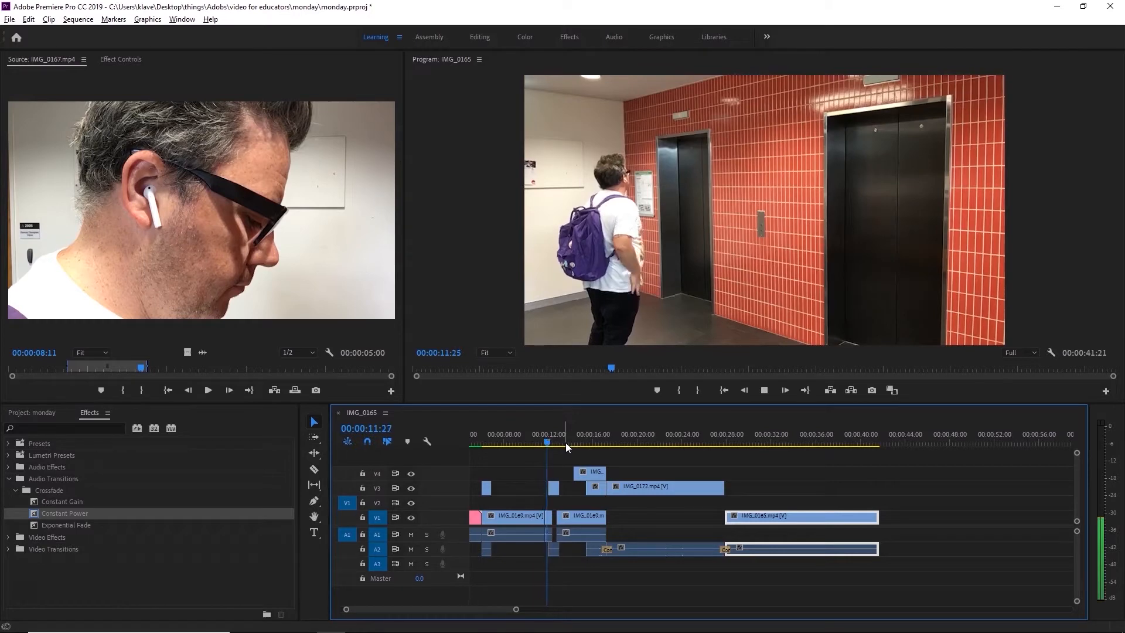
key(space)
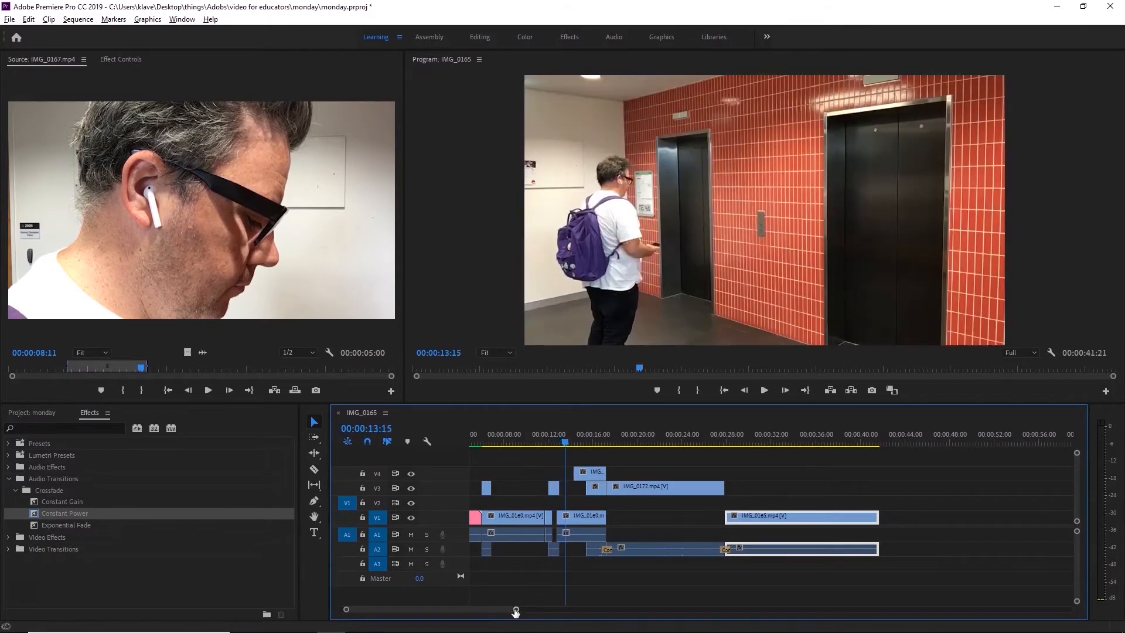
drag(516, 611, 397, 610)
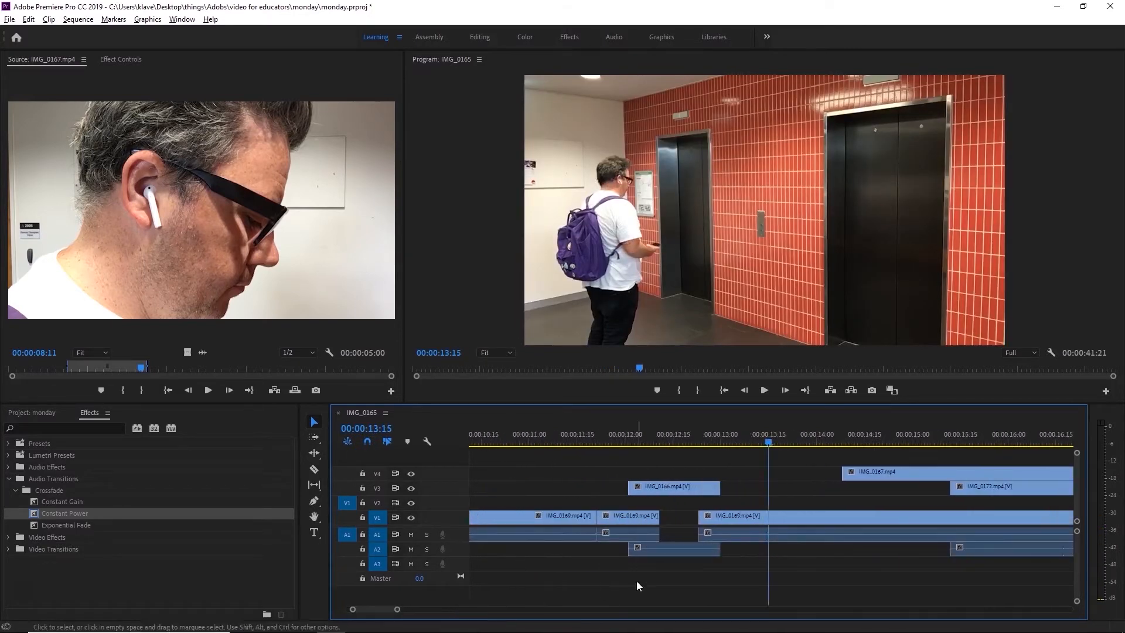
click(682, 550)
drag(658, 515, 698, 514)
click(649, 516)
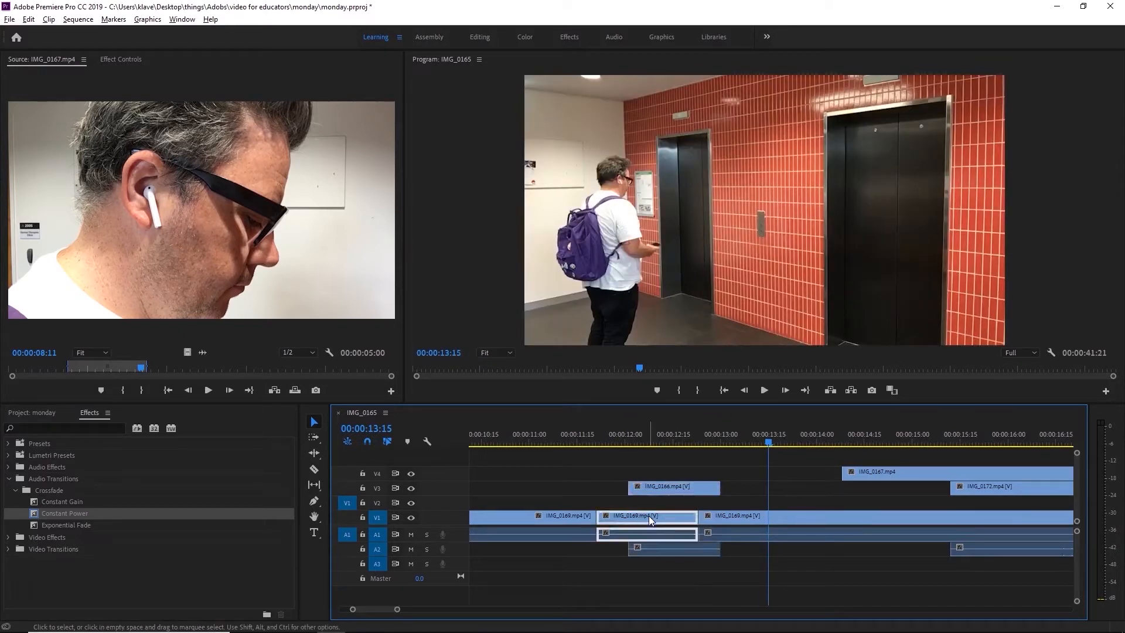
Play through the IMG_0166.mp4 cutaway and unlink its video on V3 from its audio on A2.
click(604, 436)
drag(603, 435, 641, 437)
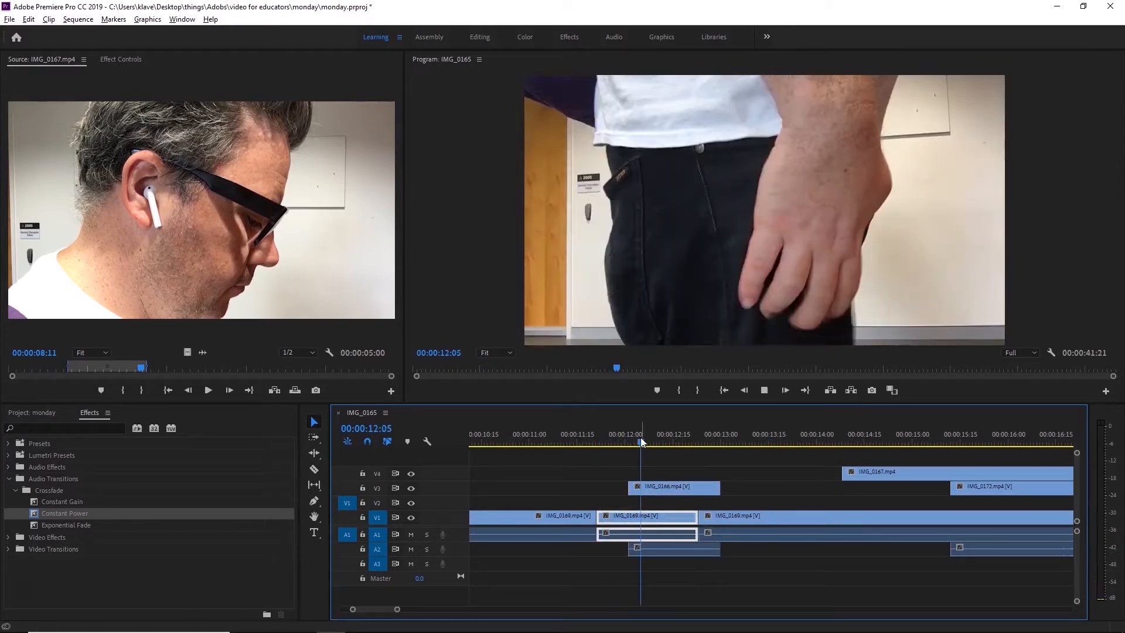
key(space)
key(space)
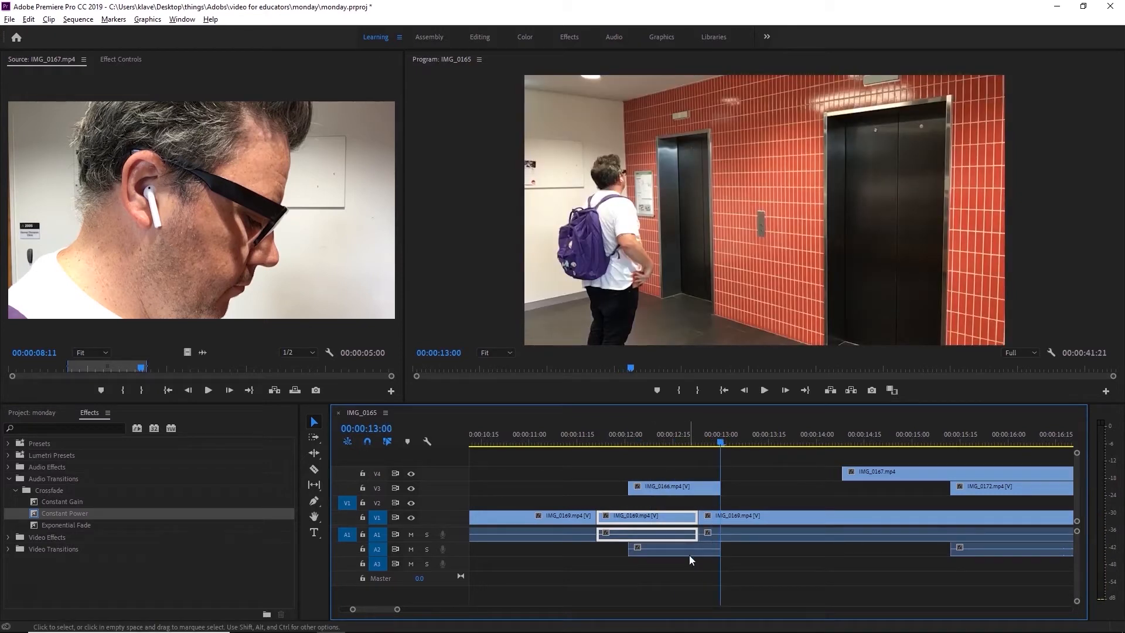
click(689, 553)
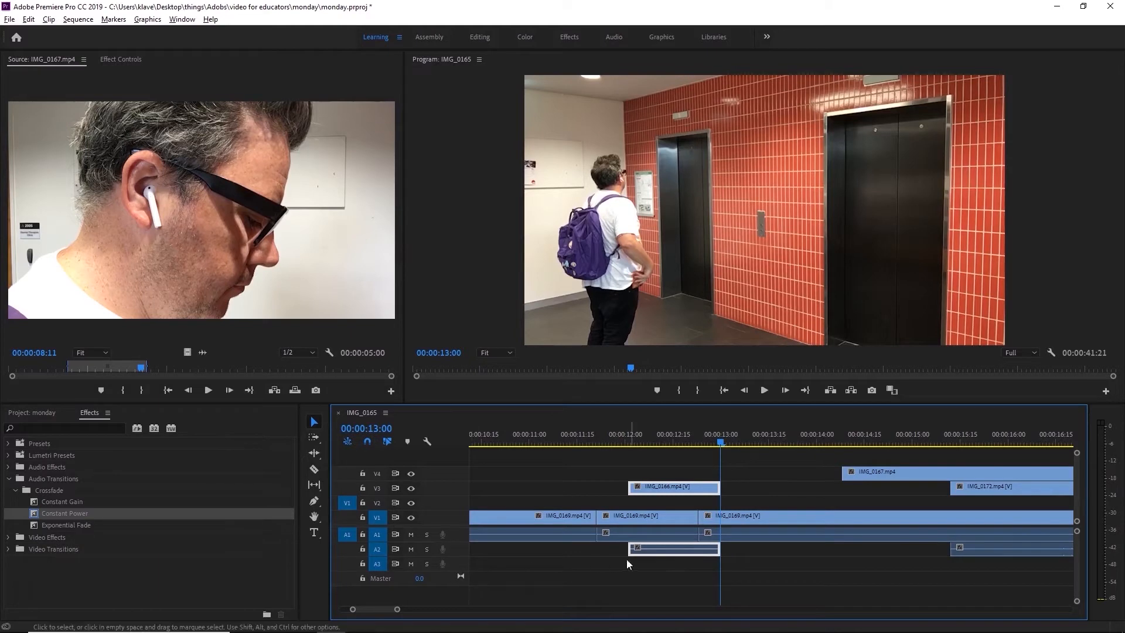
right_click(654, 552)
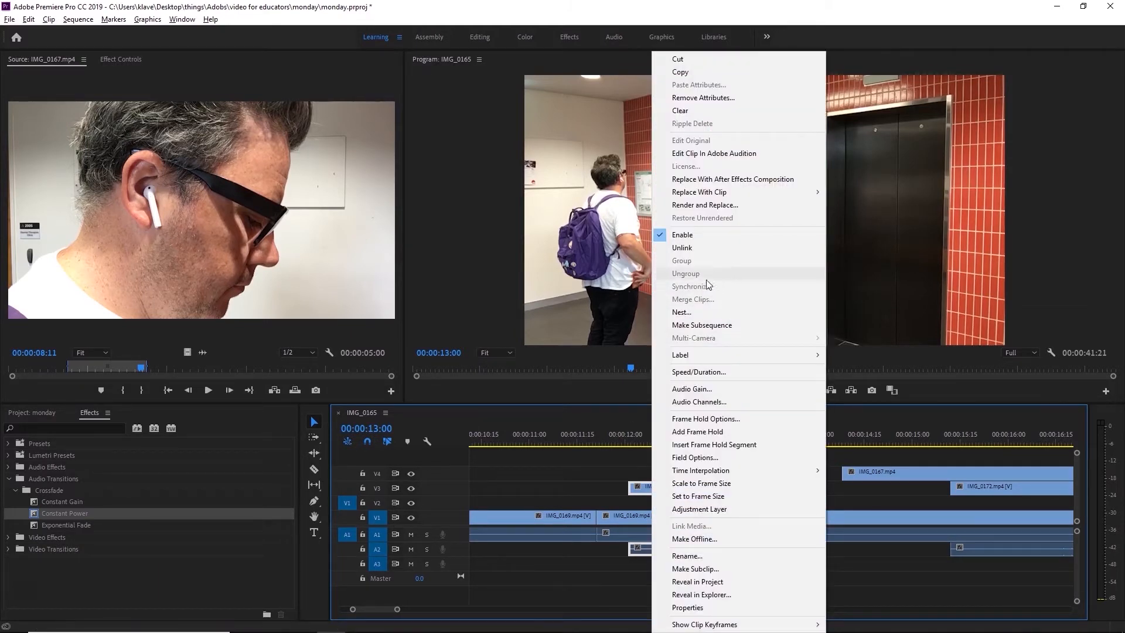
click(694, 249)
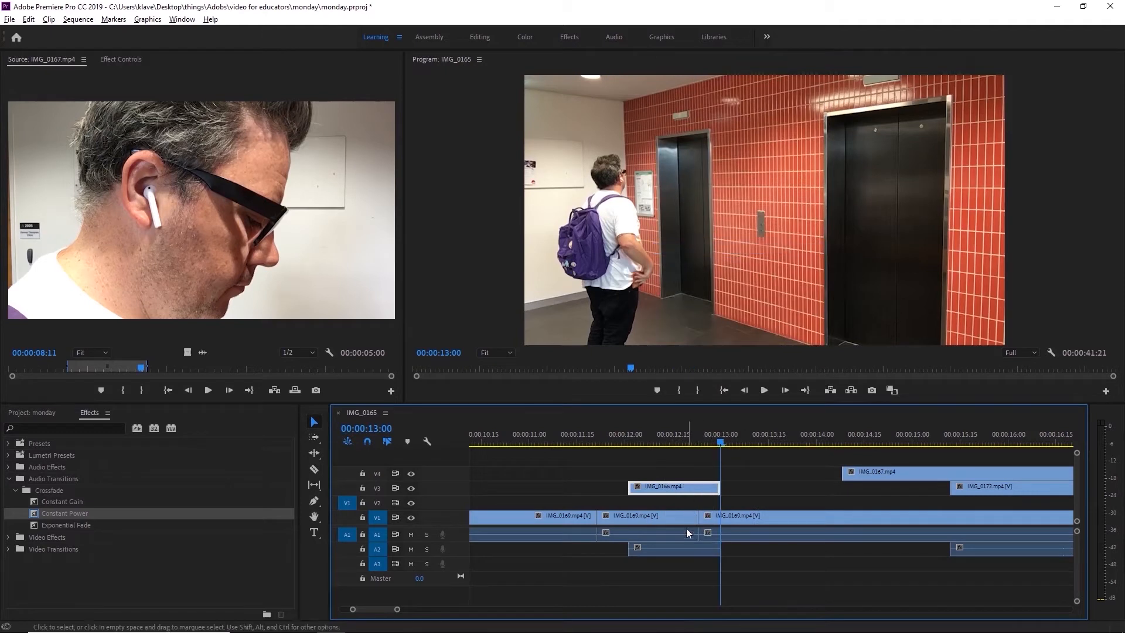
Delete the unlinked IMG_0166.mp4 audio from A2, keeping its video on V3.
click(682, 548)
click(686, 493)
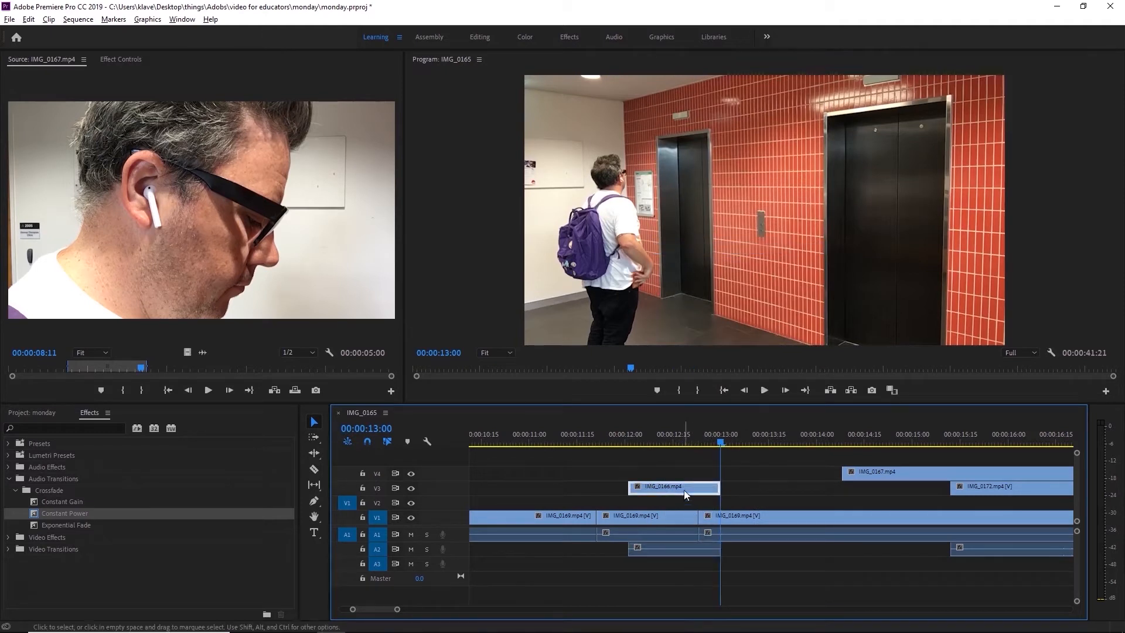
click(694, 548)
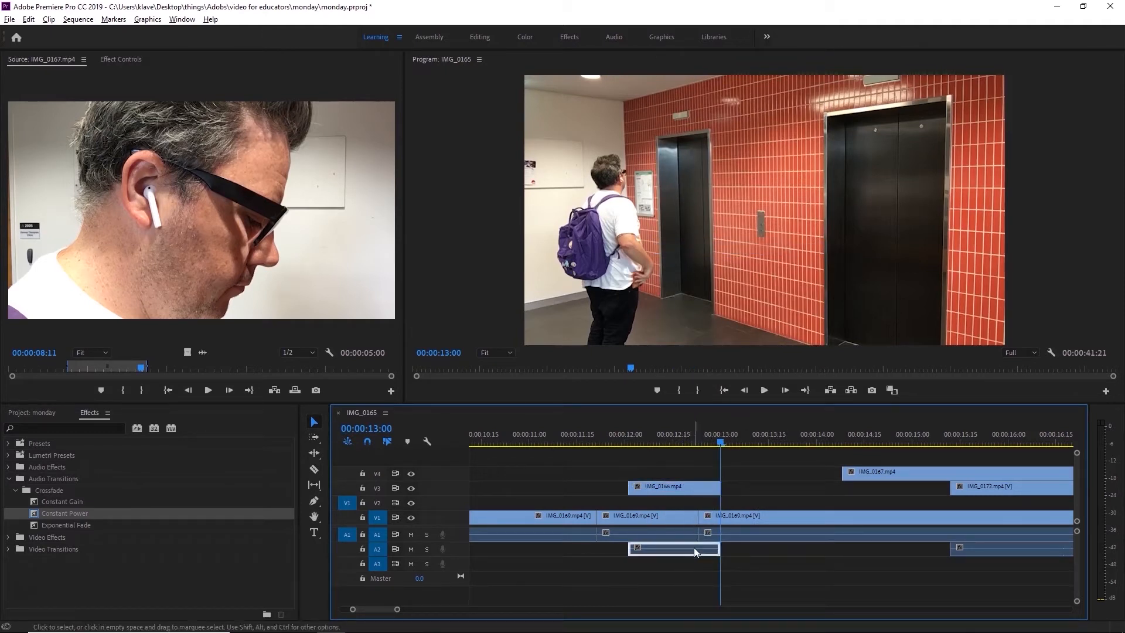
key(Delete)
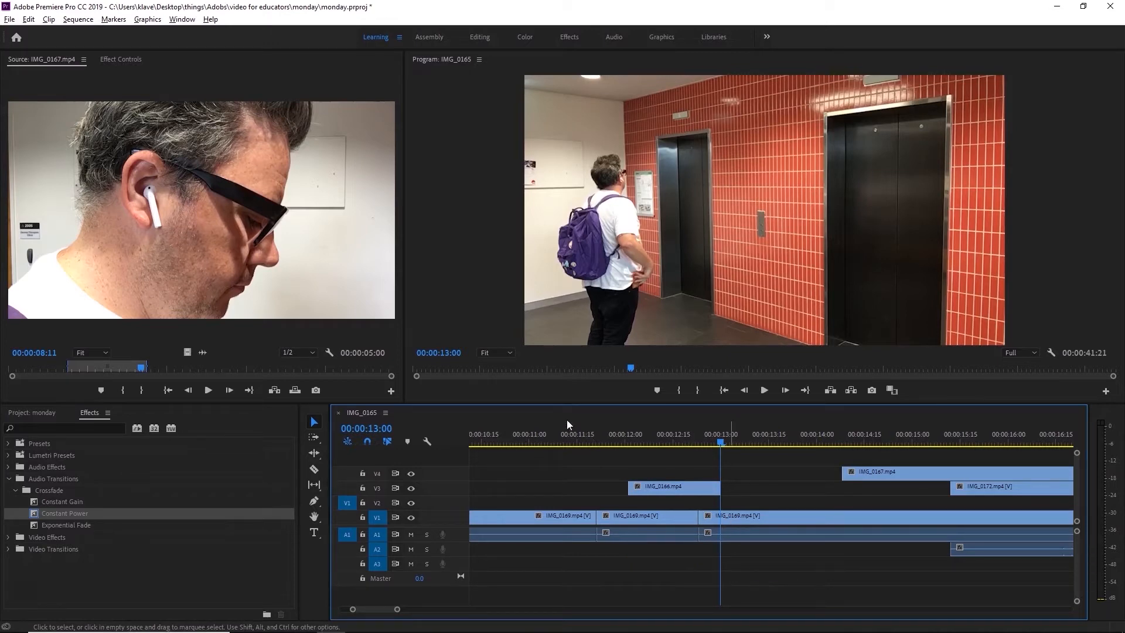
Play back the edit after the IMG_0166.mp4 cutaway and again around the lift-button close-up near 00:00:06:00.
key(space)
key(space)
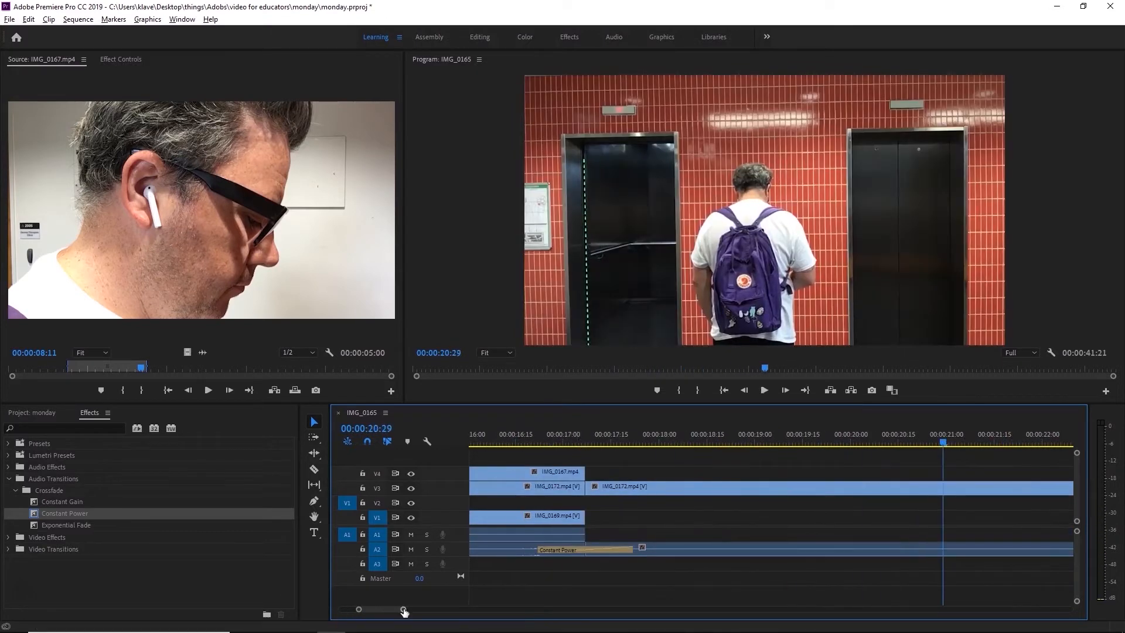
drag(405, 611, 483, 609)
click(532, 448)
key(space)
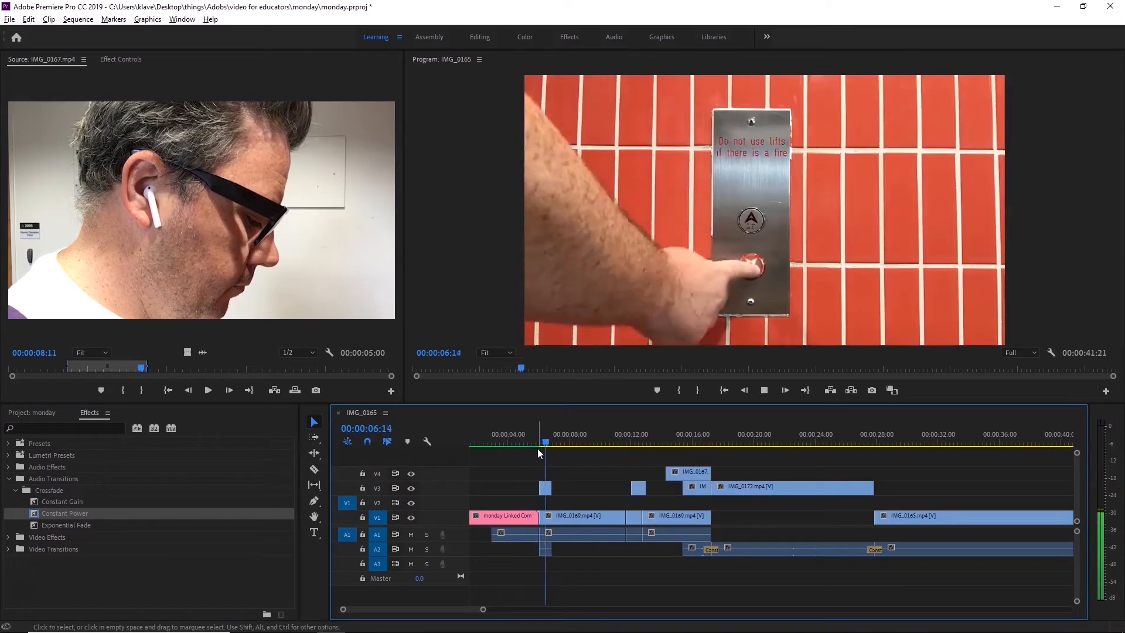
key(space)
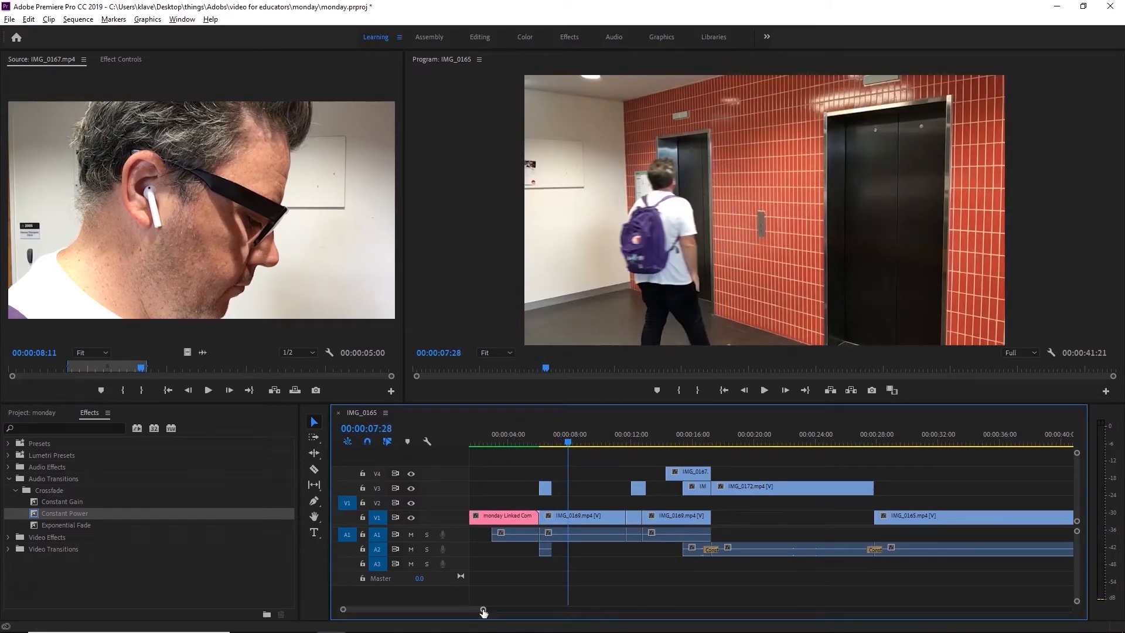
Unlink the IMG_0170.mp4 cutaway's video on V3 from its audio on A2 and extend that audio to about 00:00:07:15.
drag(482, 609, 406, 609)
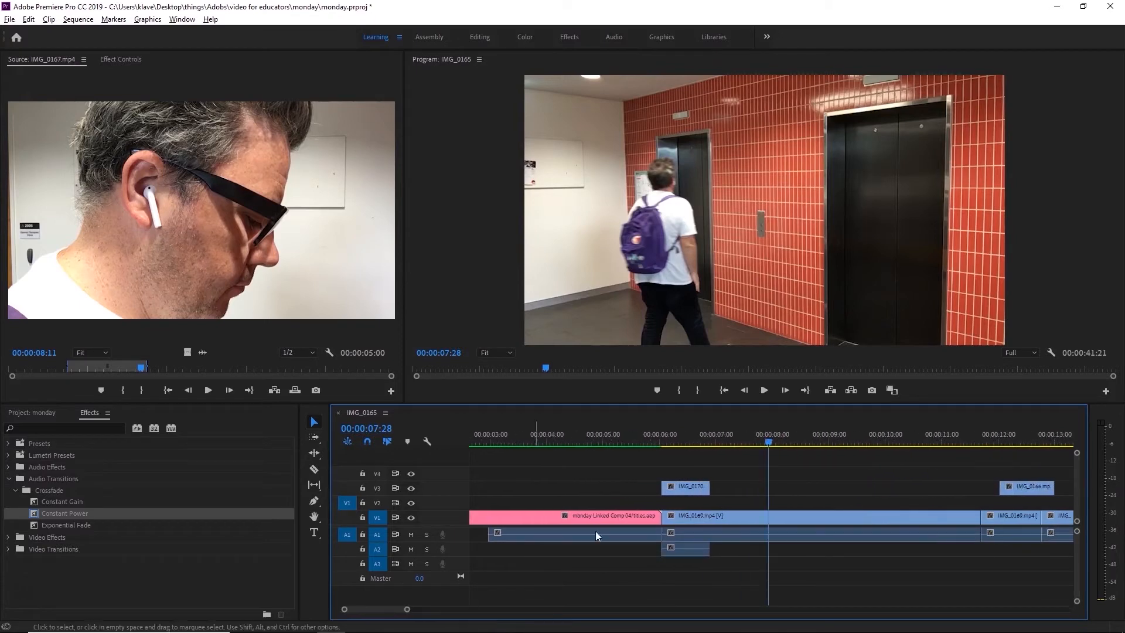
click(697, 488)
right_click(705, 489)
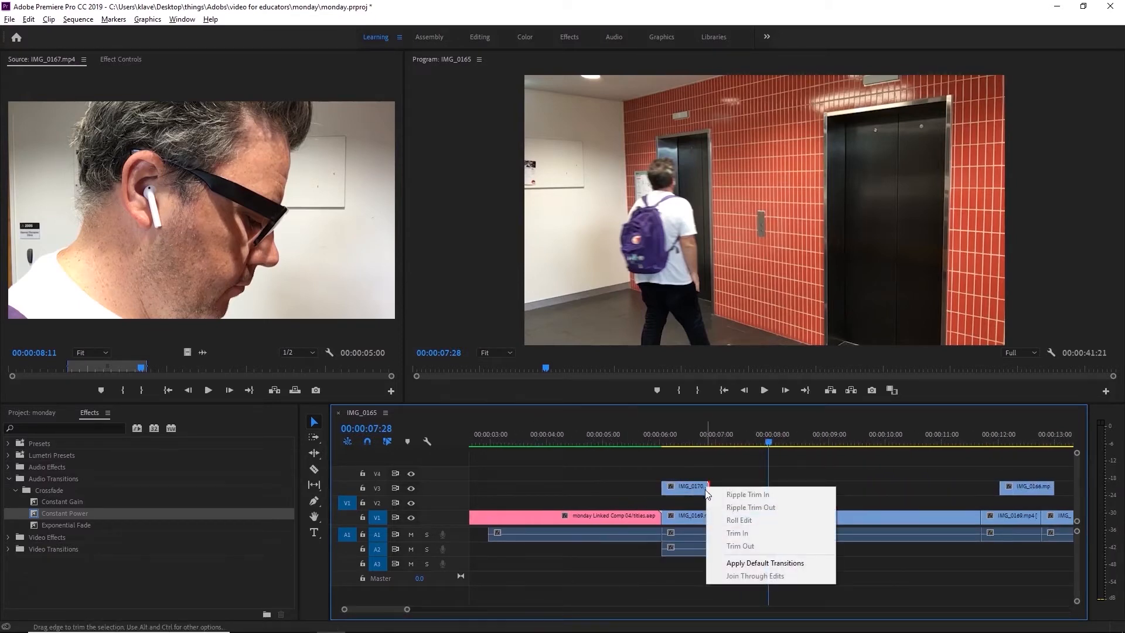
right_click(686, 490)
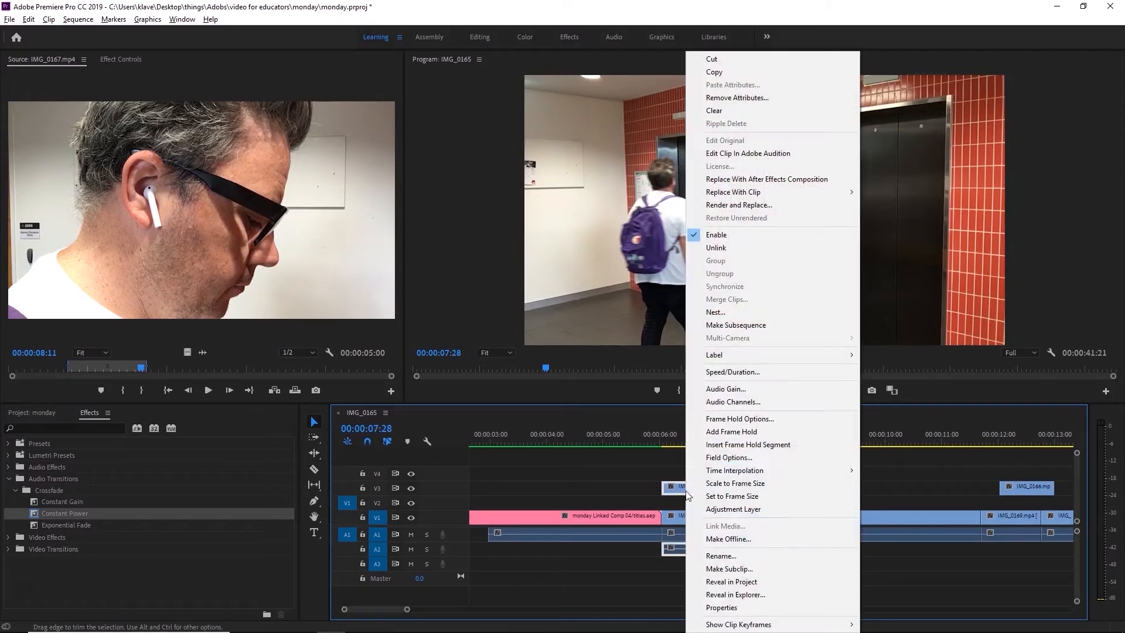
click(741, 251)
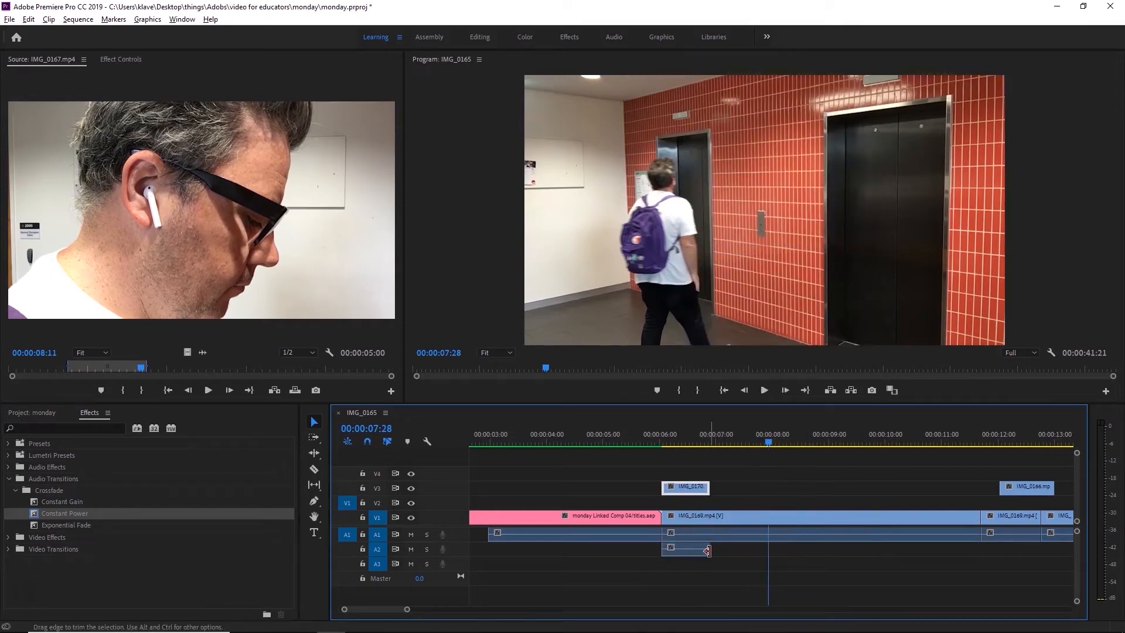
drag(716, 551, 741, 549)
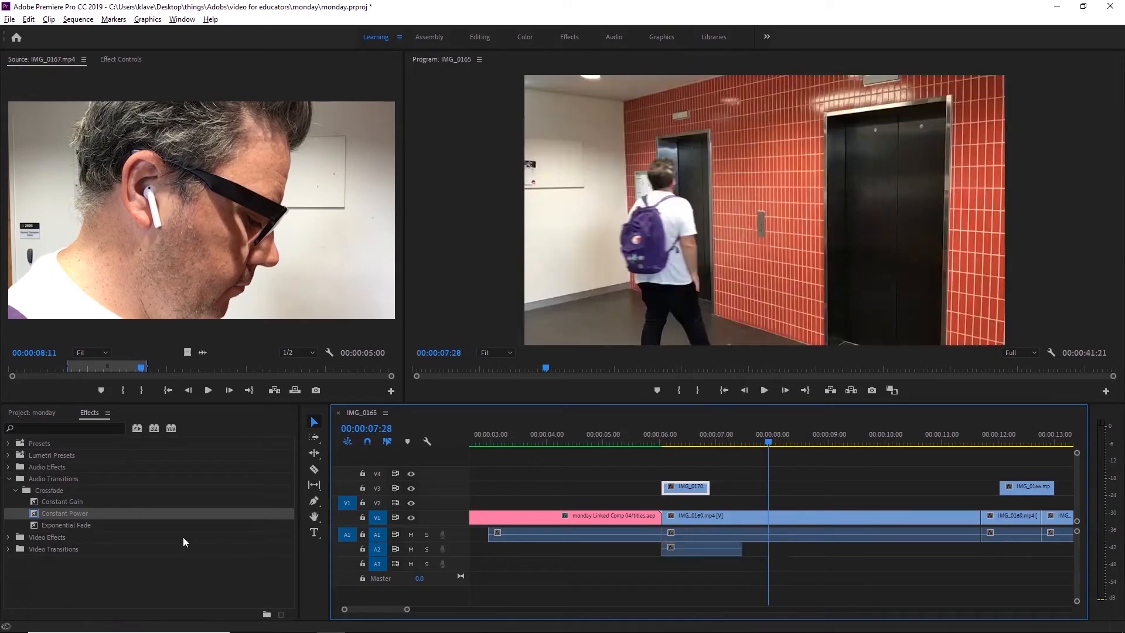
Add a Constant Power fade to the end of the extended cutaway audio on A2 and play it back.
drag(36, 515, 745, 559)
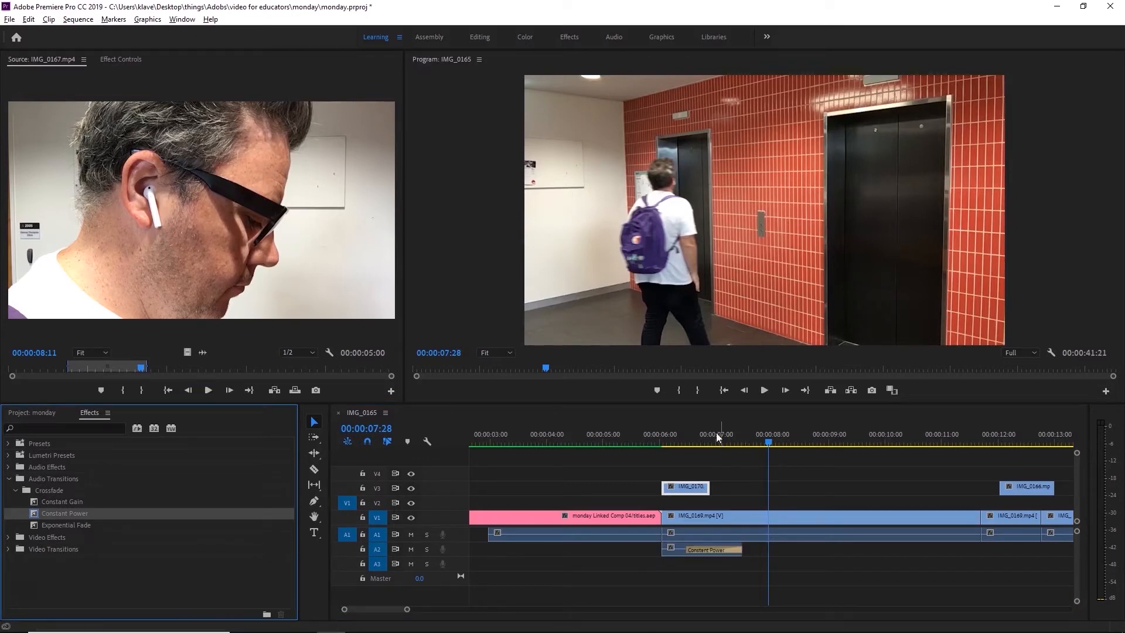
click(673, 440)
key(space)
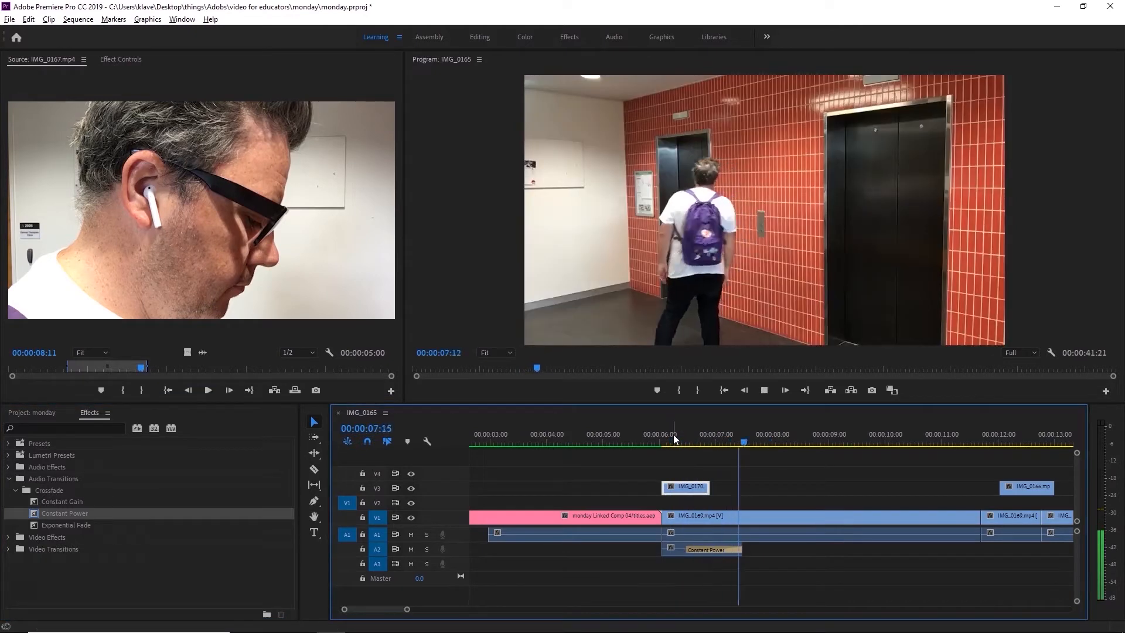
key(space)
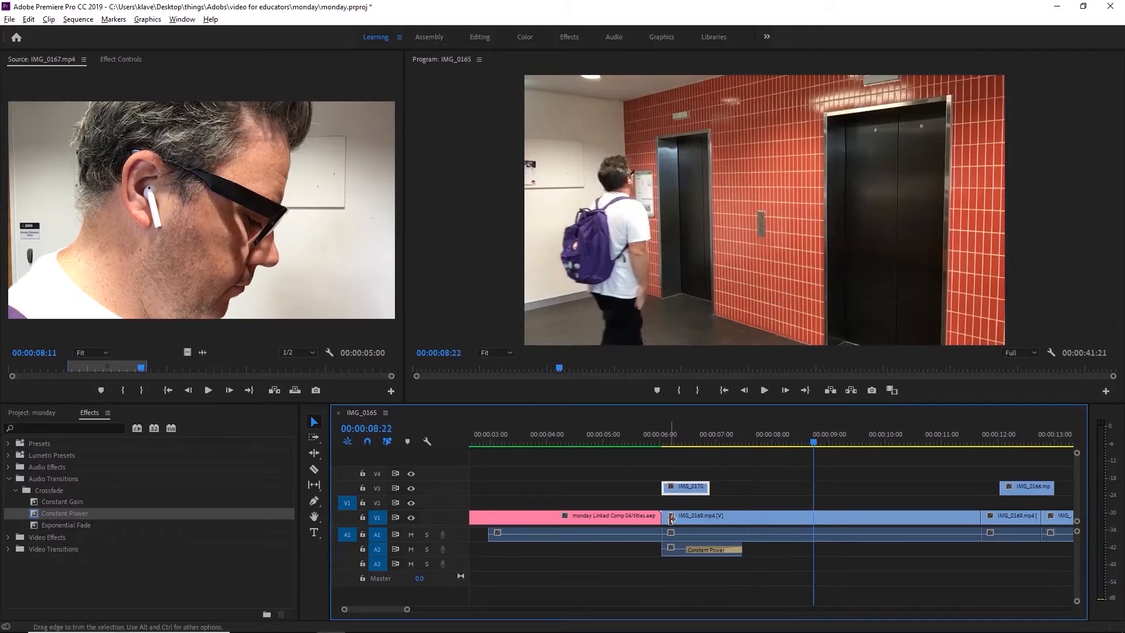
Play the sequence from just before the lift-button close-up through the IMG_0167.mp4 cutaway, and go back to 00:00:13:26.
click(617, 441)
key(space)
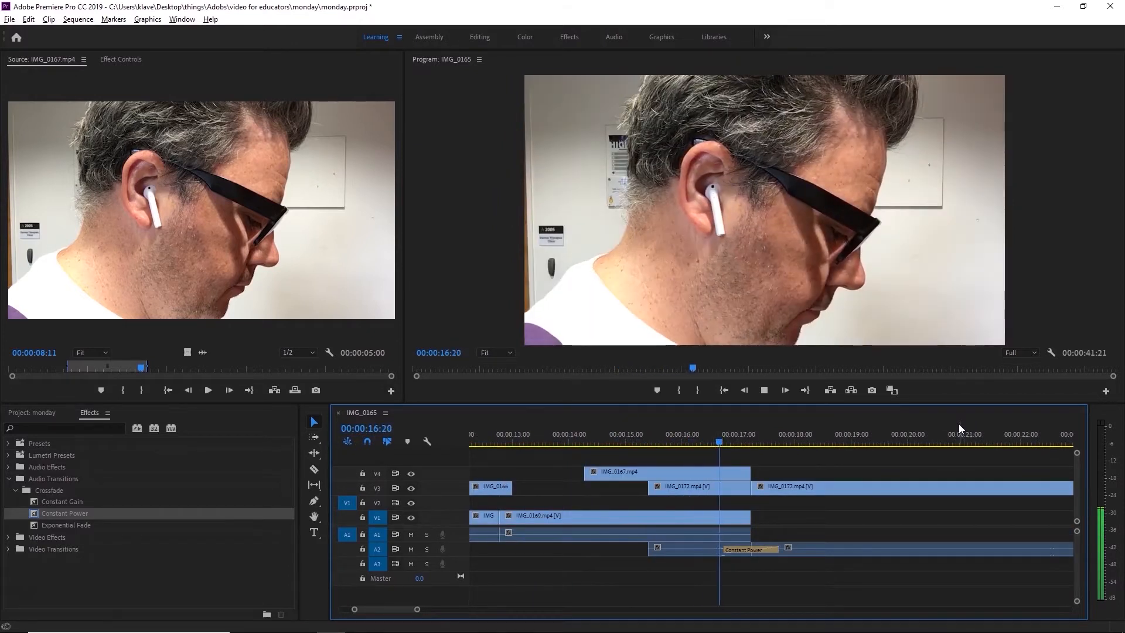
key(space)
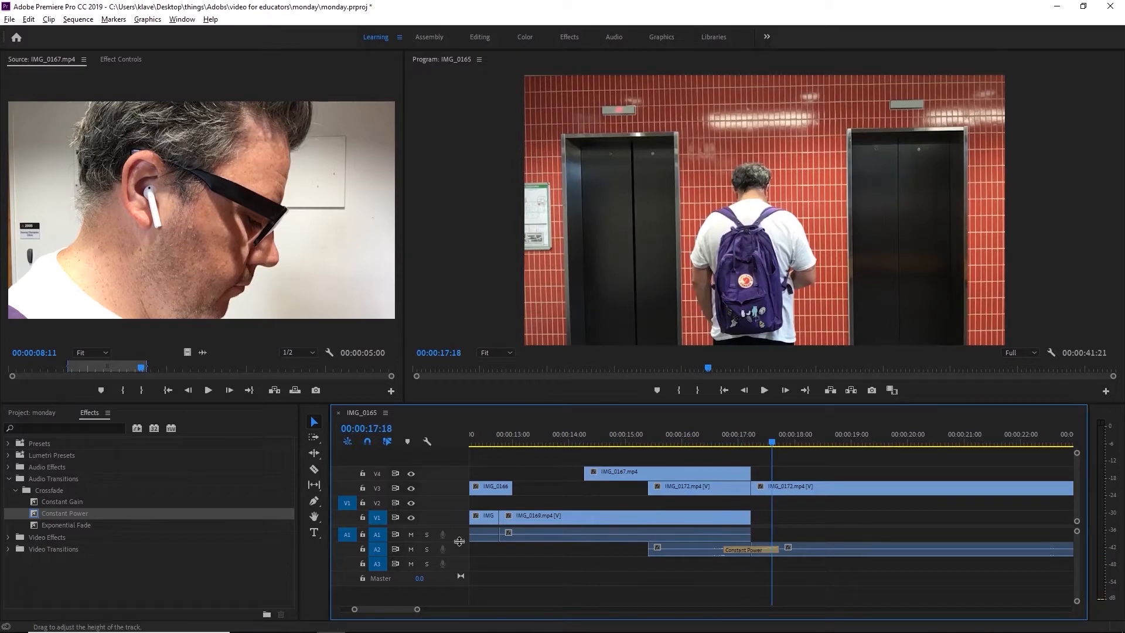
drag(514, 435, 560, 440)
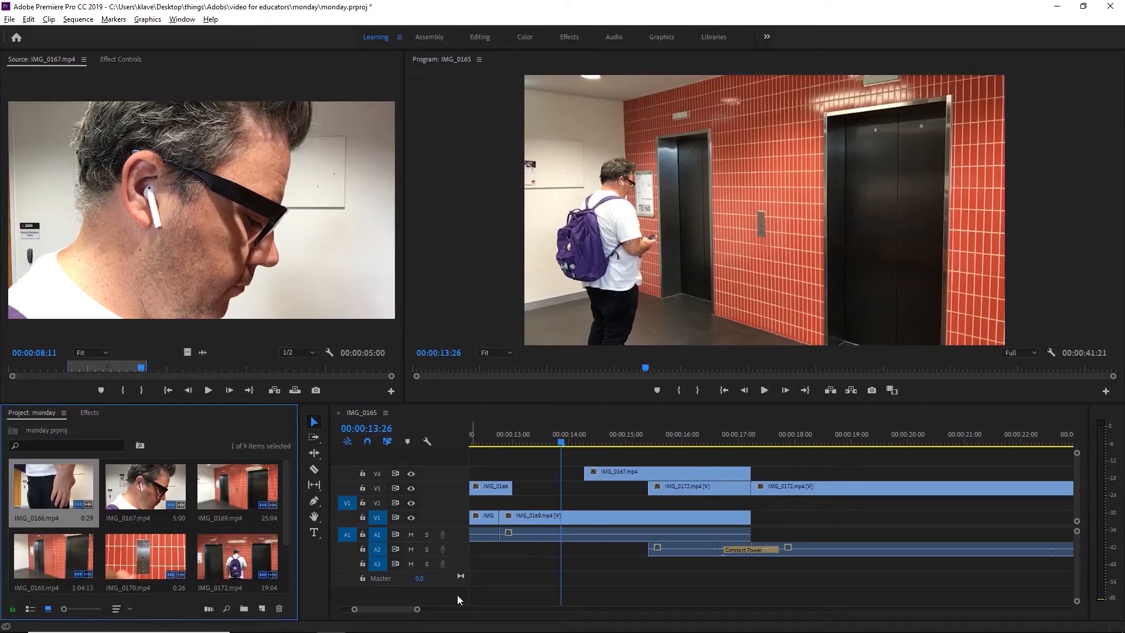
Import Monday groove.m4a from the monday project's audio folder.
drag(417, 609, 516, 606)
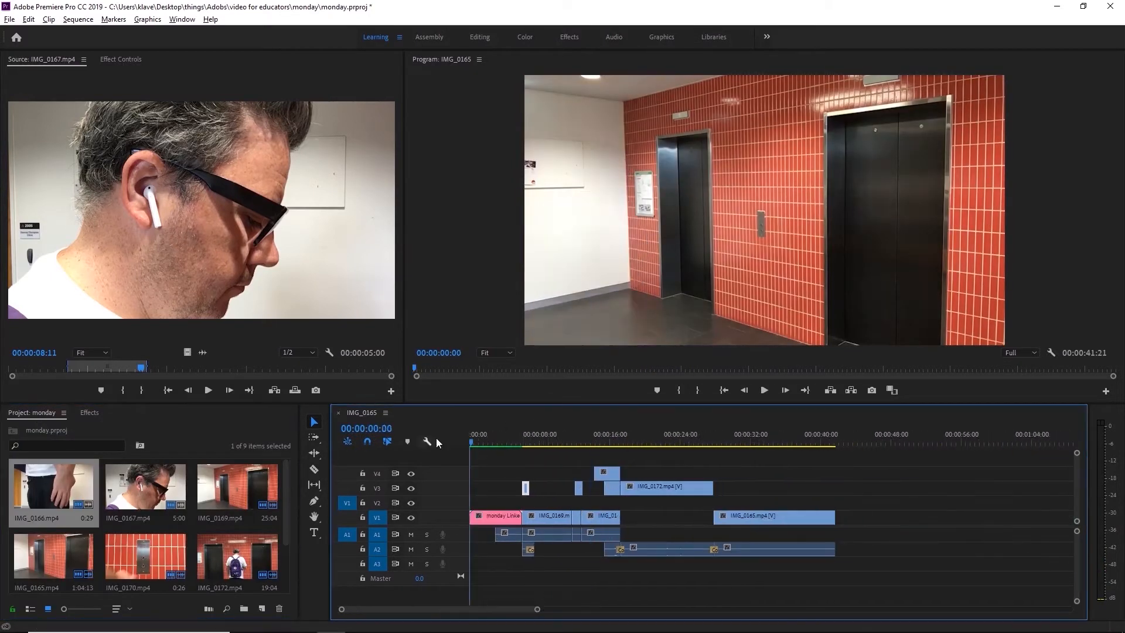
click(177, 544)
key(ctrl+i)
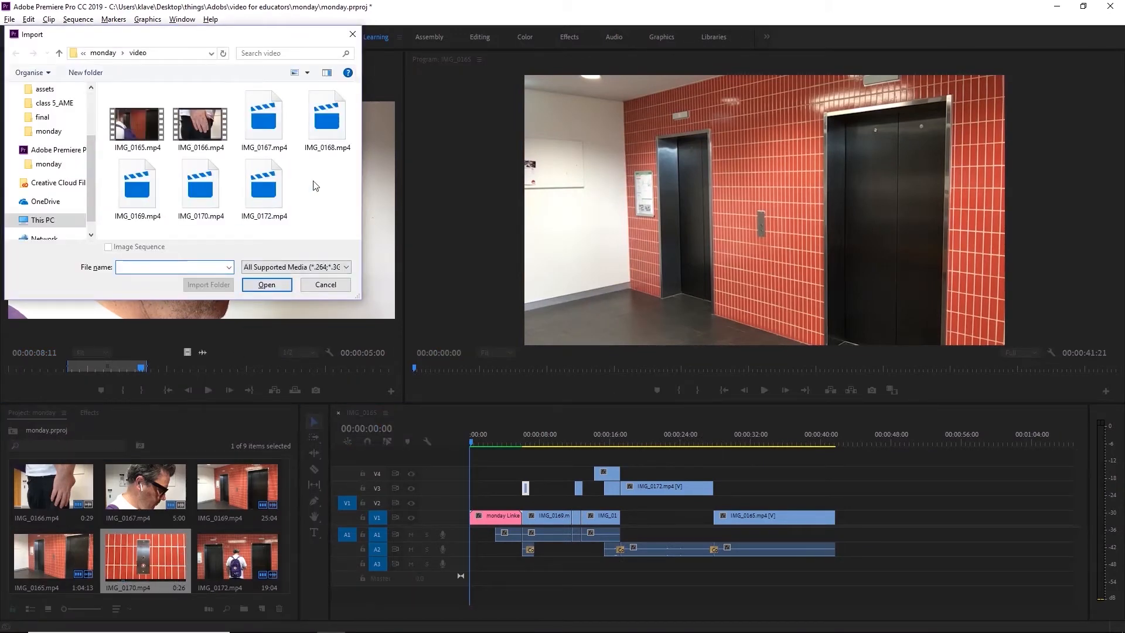
click(103, 52)
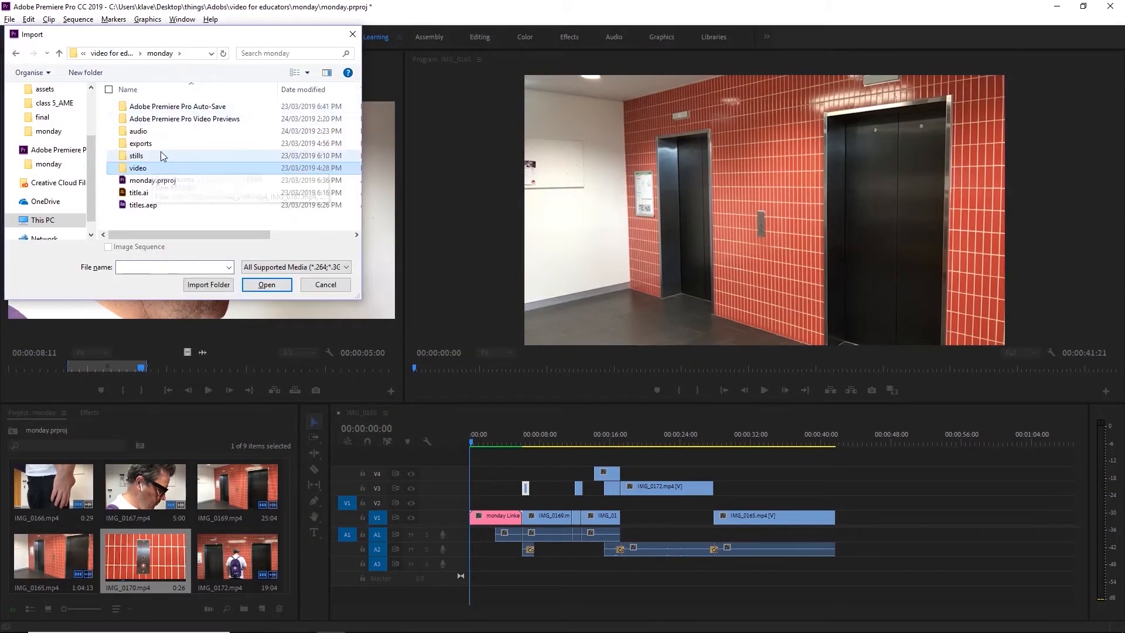
click(158, 132)
double_click(147, 133)
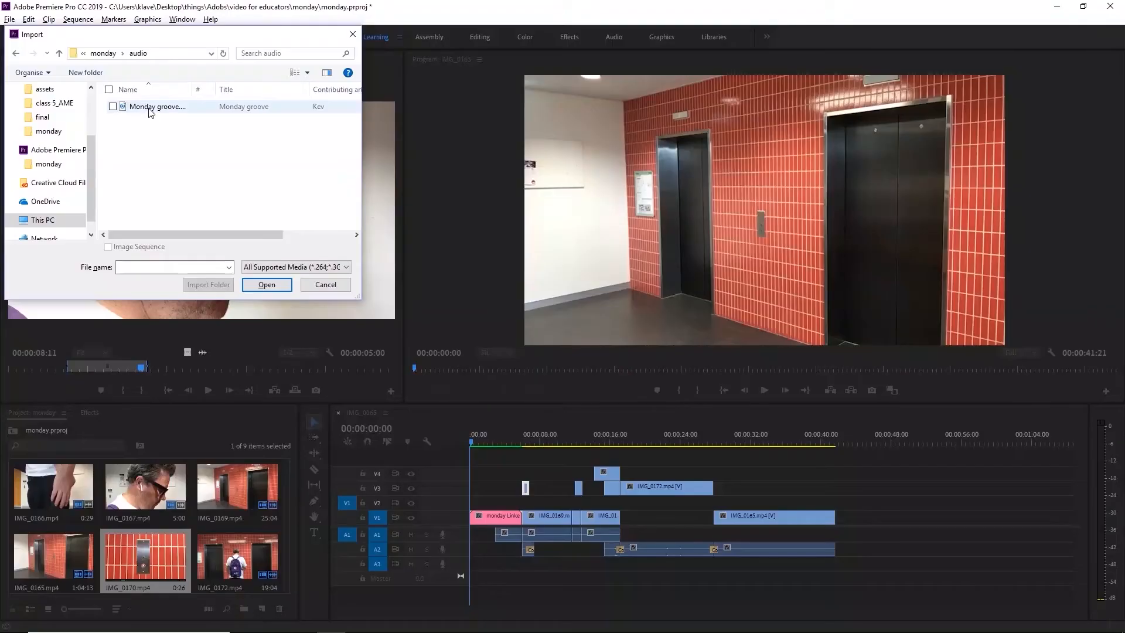
click(151, 108)
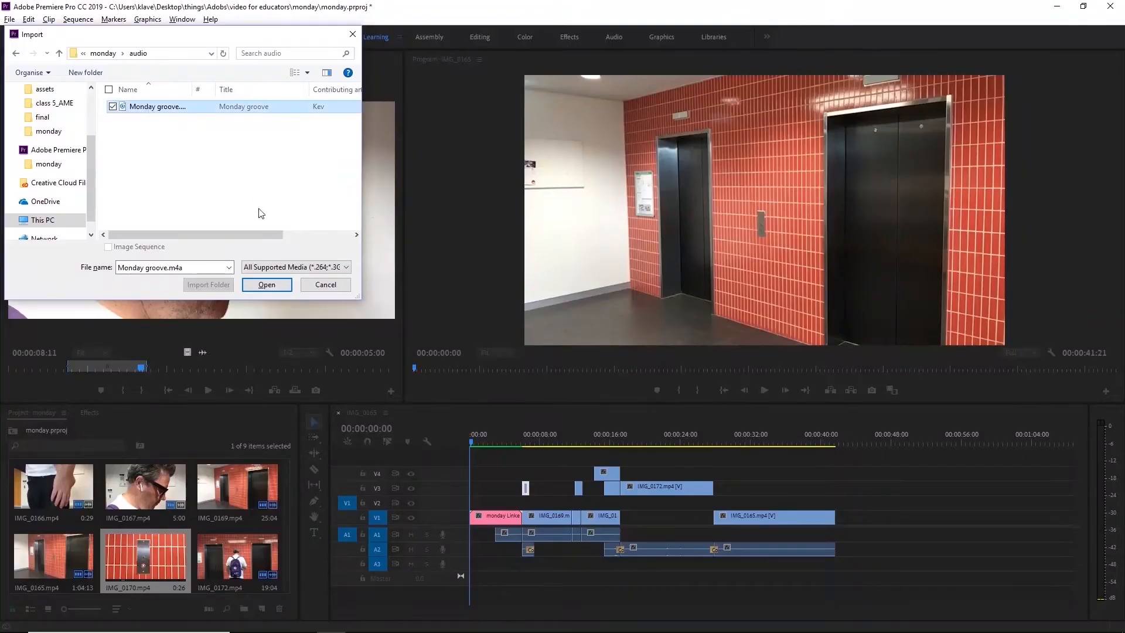
click(266, 285)
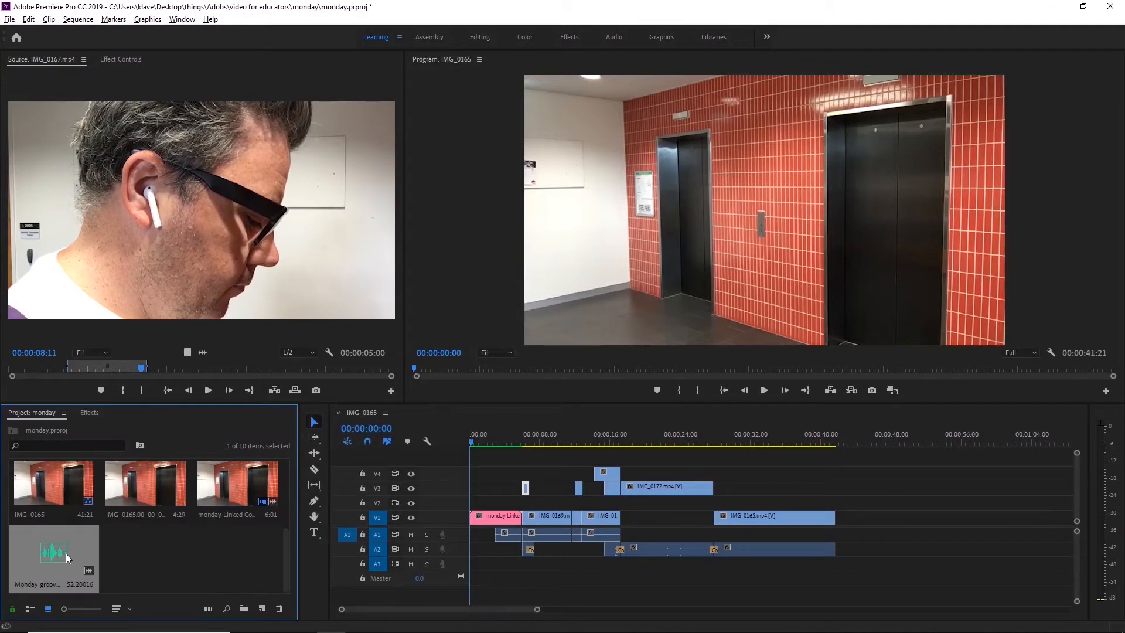
Place Monday groove.m4a on A3 at the start of the sequence and play the edit from the beginning.
drag(65, 554, 473, 566)
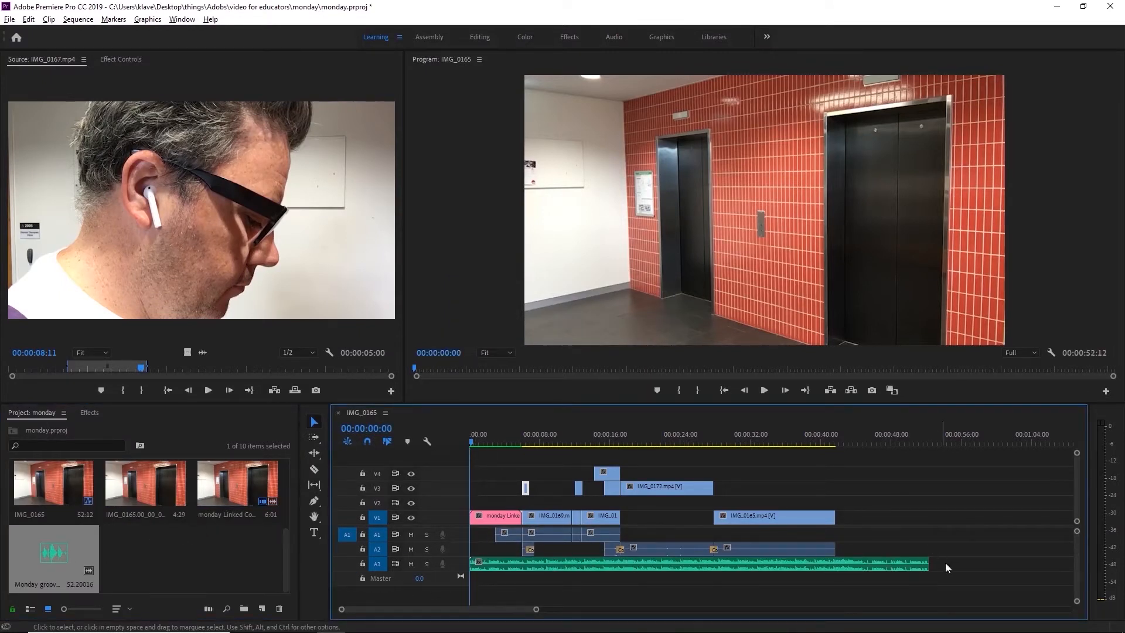
mouse_move(912, 434)
mouse_down()
mouse_move(839, 434)
mouse_move(896, 434)
mouse_up()
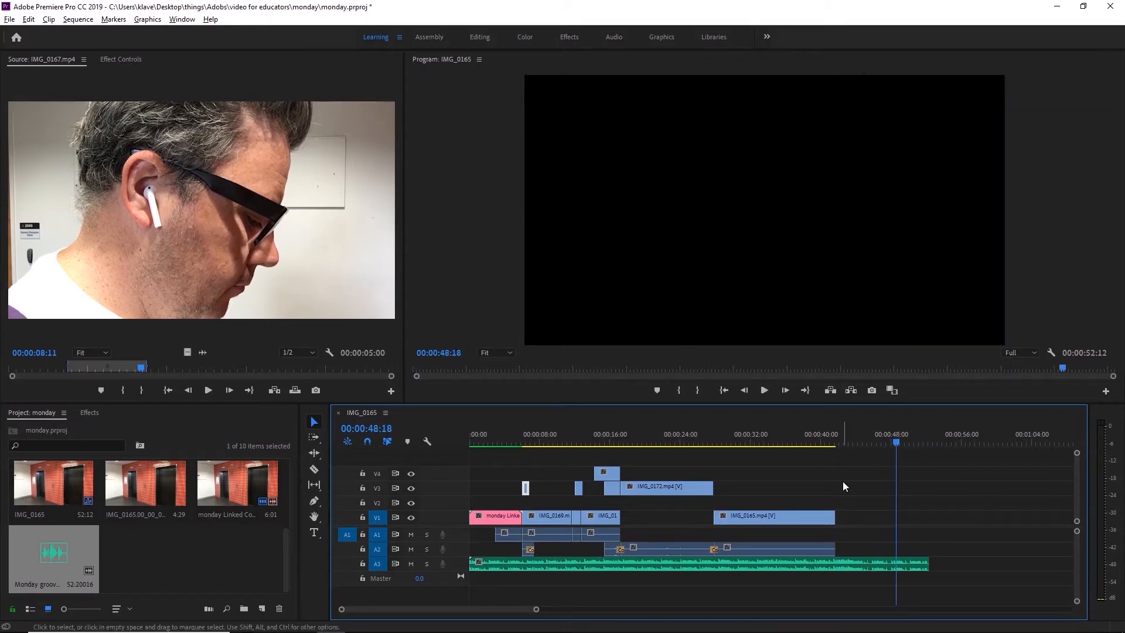
key(Home)
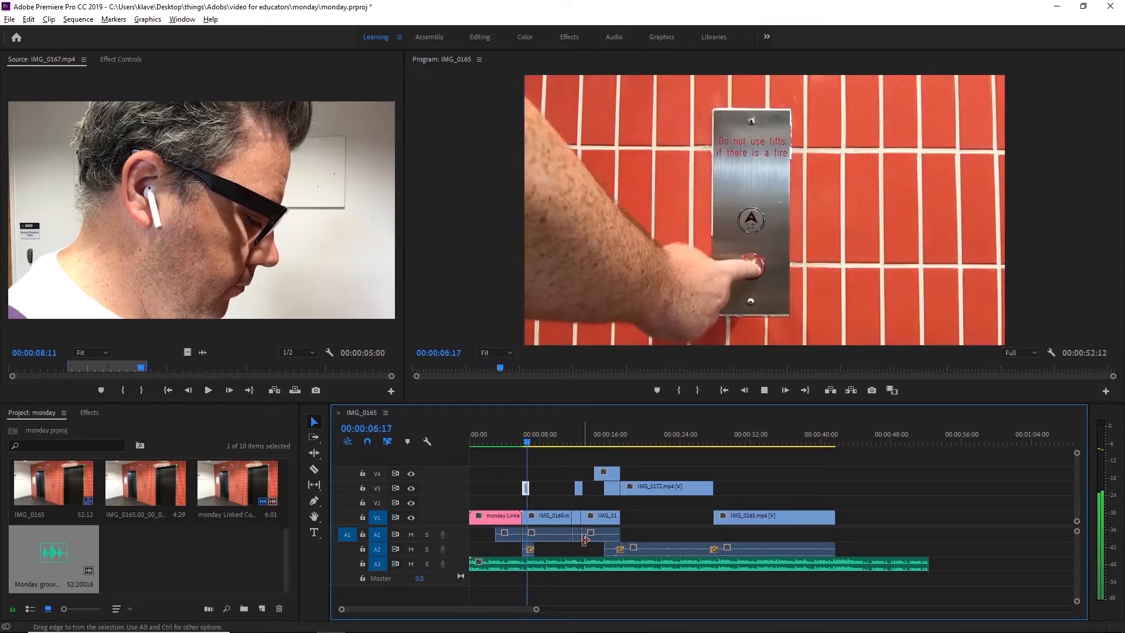
key(space)
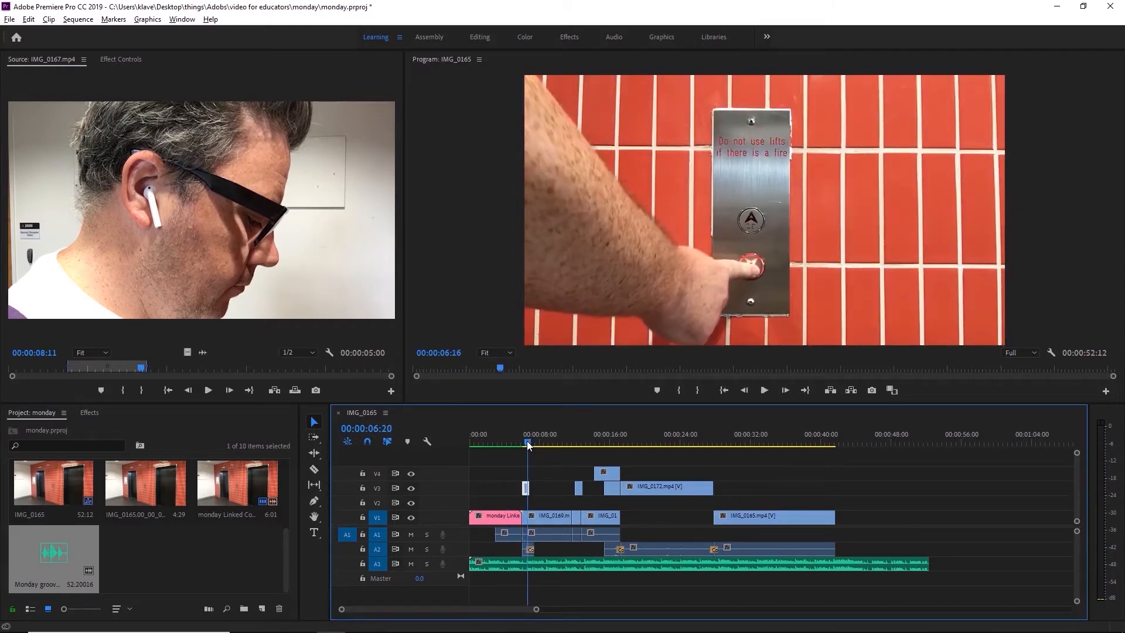
Open the Effect Controls for Monday groove.m4a on A3 and play its opening.
drag(517, 443, 526, 445)
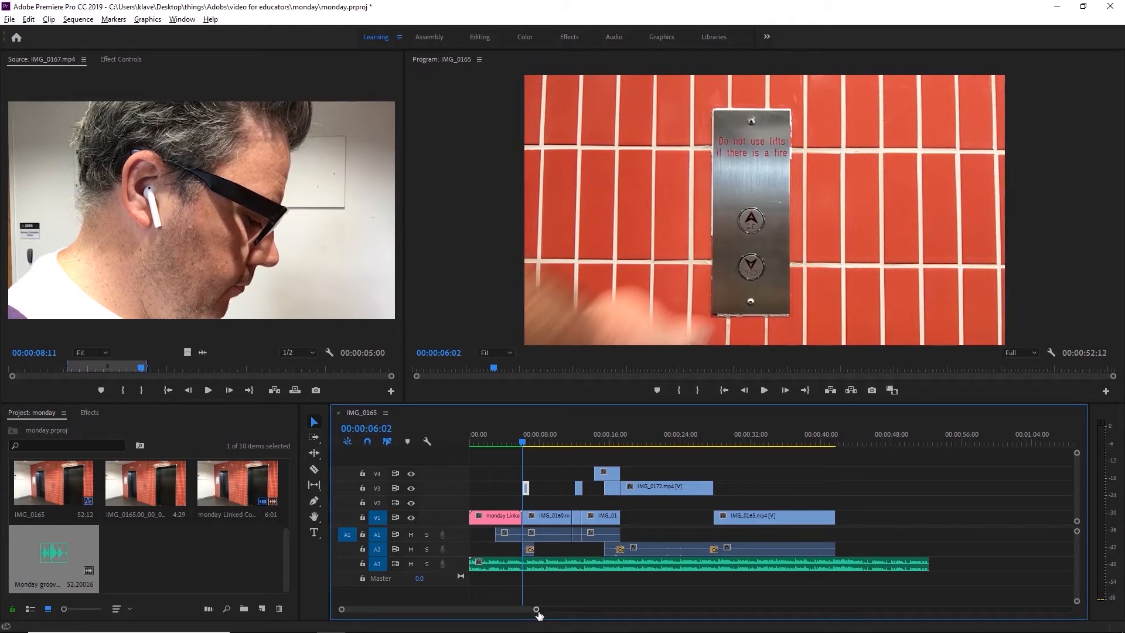
drag(538, 614, 460, 612)
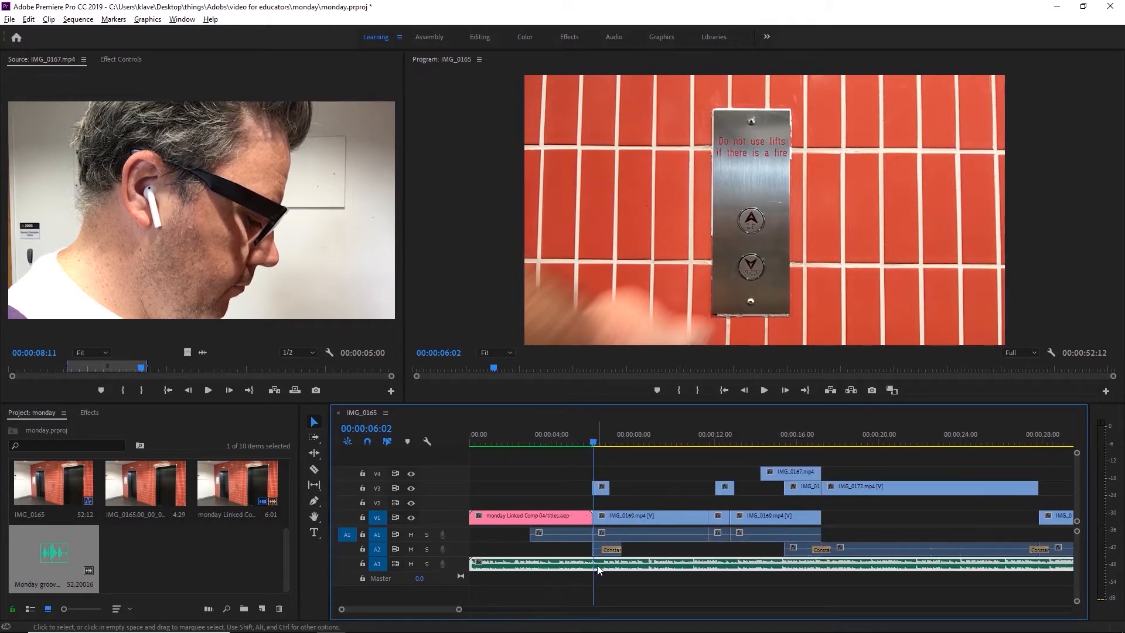
double_click(596, 565)
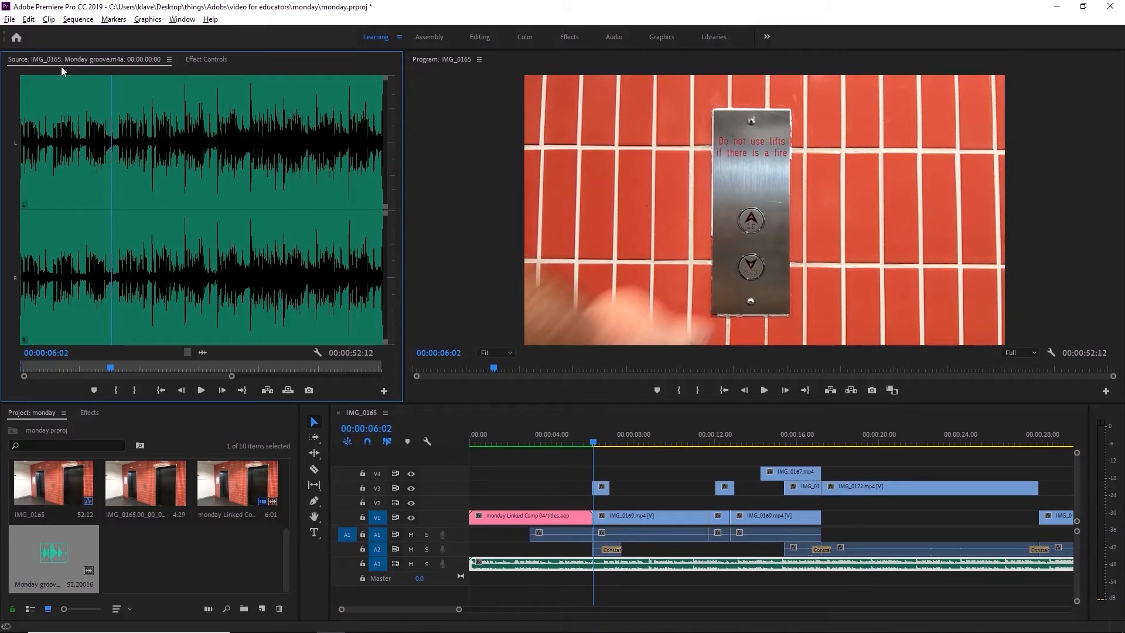
click(216, 58)
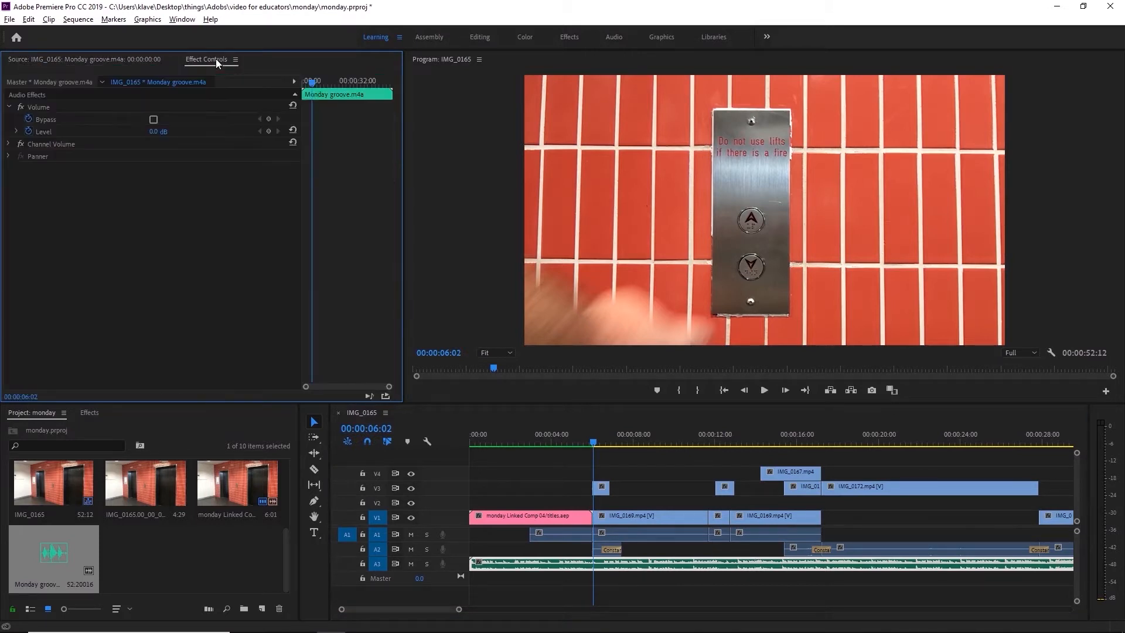
mouse_move(309, 82)
mouse_down()
mouse_move(325, 83)
mouse_move(293, 89)
mouse_up()
key(space)
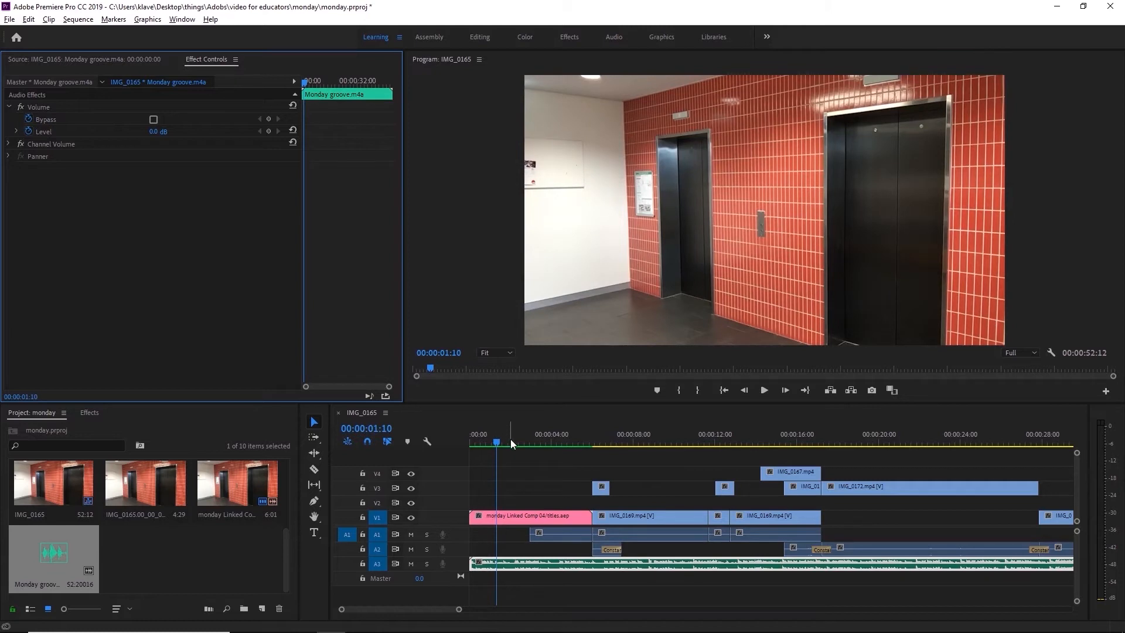
Set the volume level of Monday groove.m4a to -12 dB at 00:00:06:00 and play back the title section.
drag(511, 439, 593, 444)
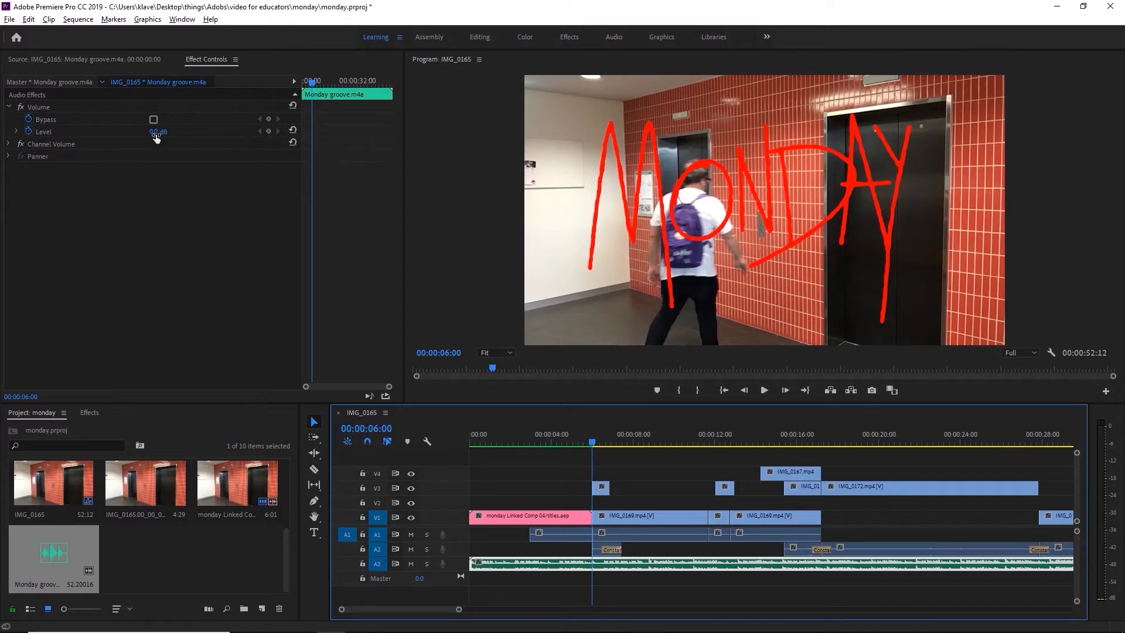
drag(154, 134, 165, 135)
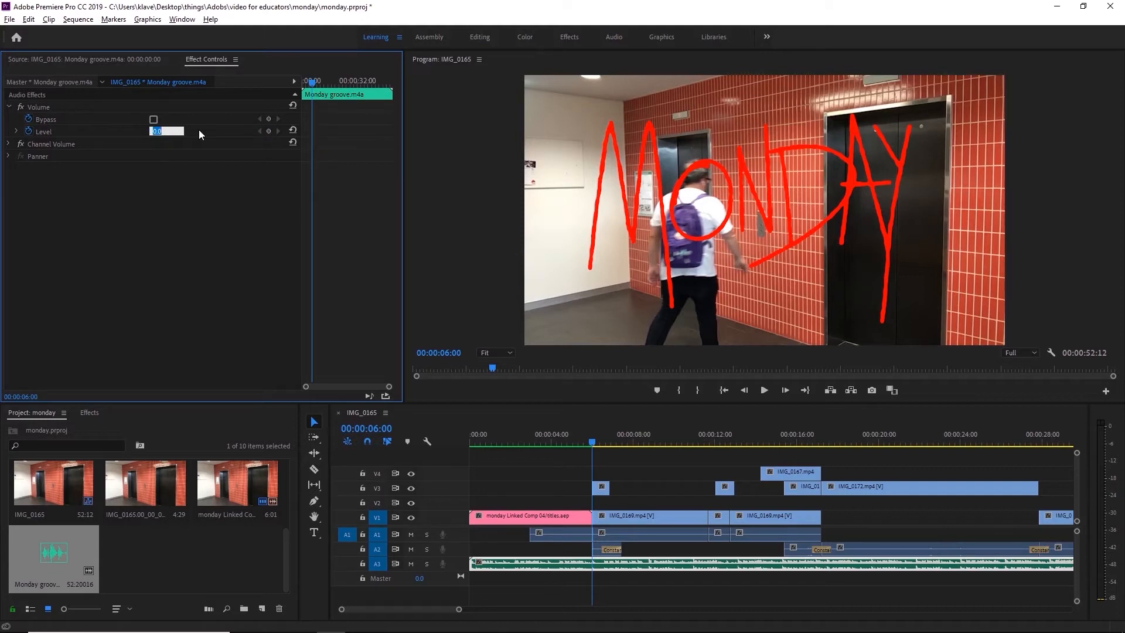
text(-12)
click(536, 437)
key(space)
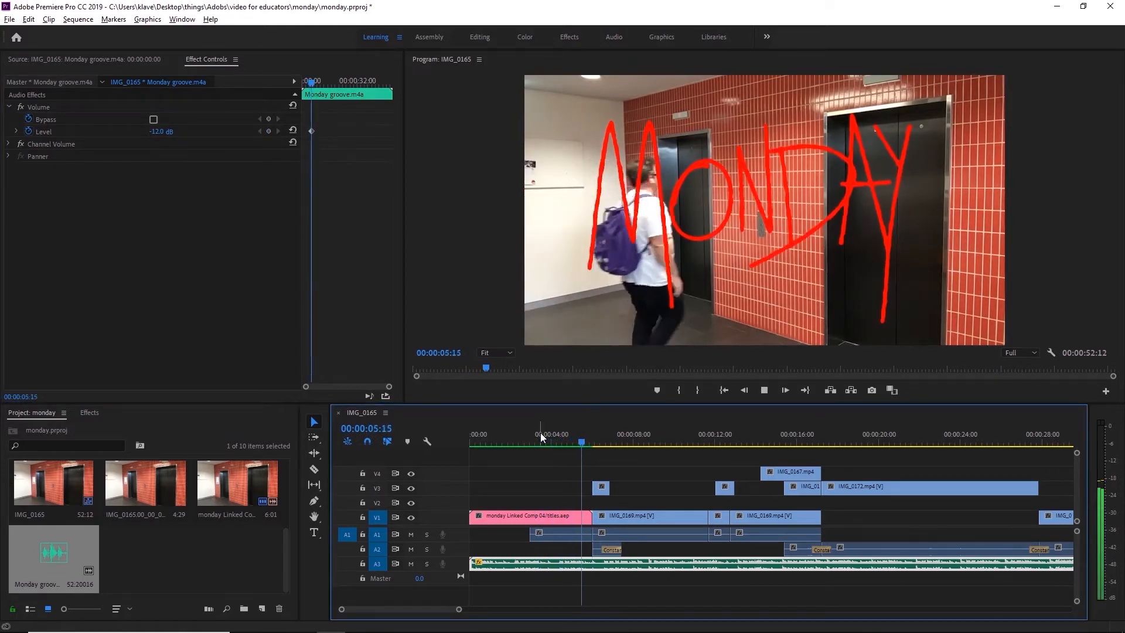
key(space)
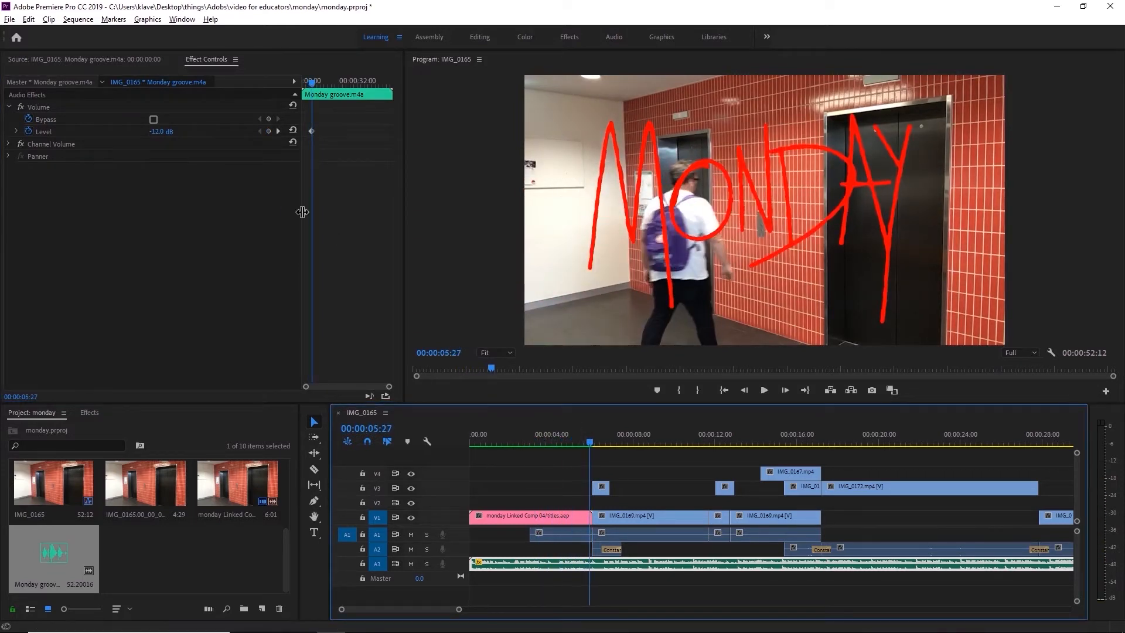
Add an Exponential Fade lasting 00:00:05:12 to the start of Monday groove.m4a on A3 and play it back.
drag(310, 84, 286, 79)
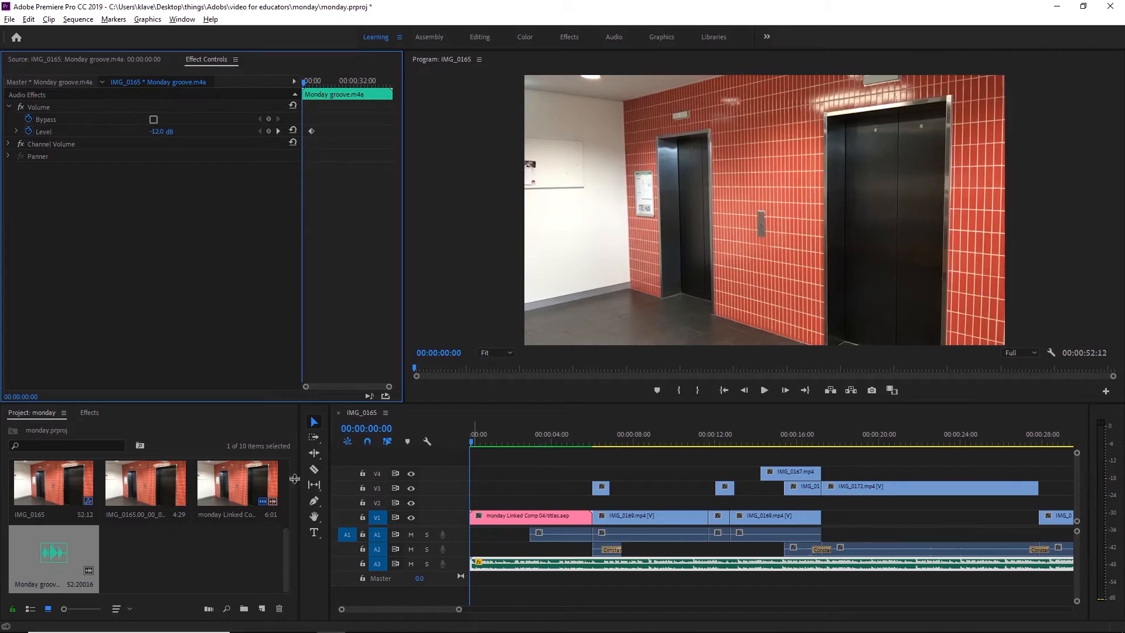
click(98, 413)
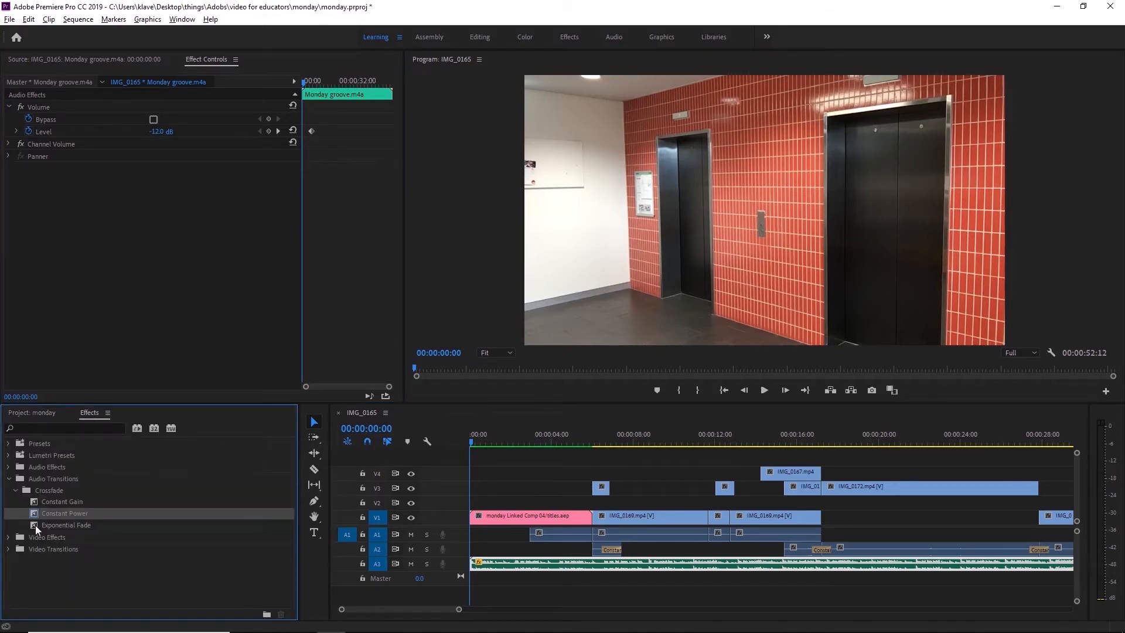
drag(35, 525, 578, 564)
click(526, 584)
key(space)
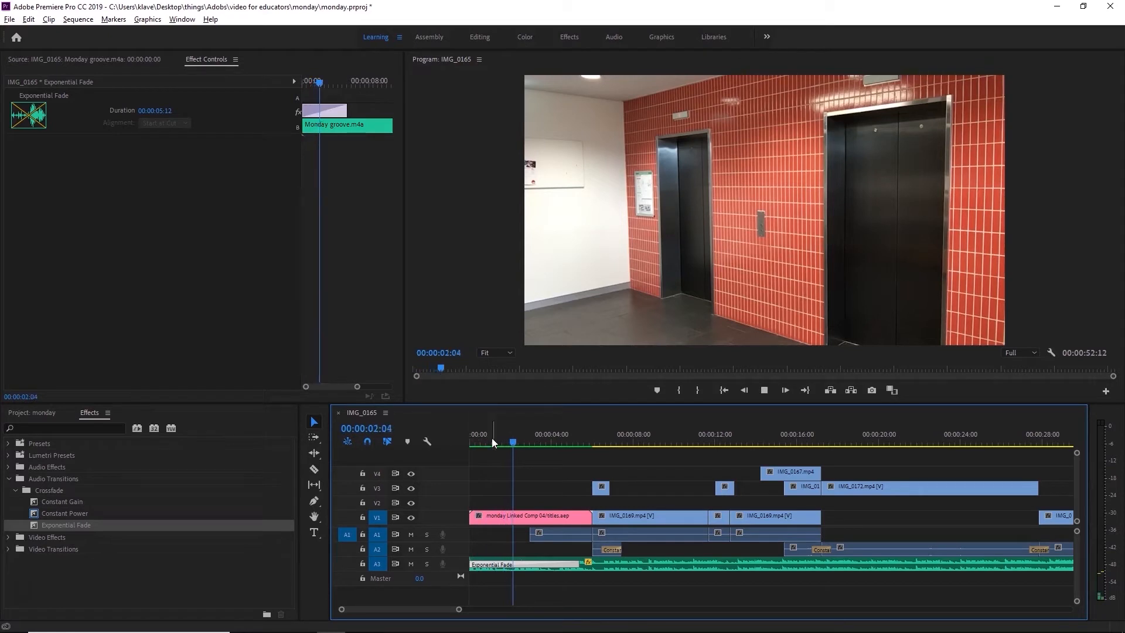
key(space)
Shorten the Exponential Fade at the start of Monday groove.m4a to 00:00:02:06 and play the opening again.
drag(574, 565, 517, 564)
key(space)
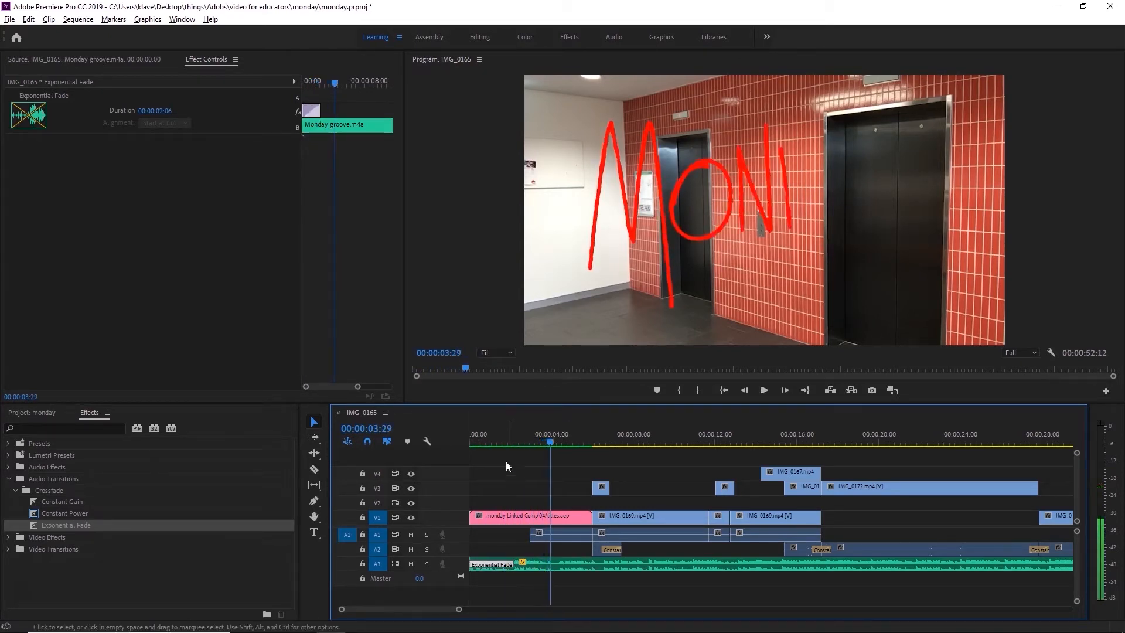
key(Home)
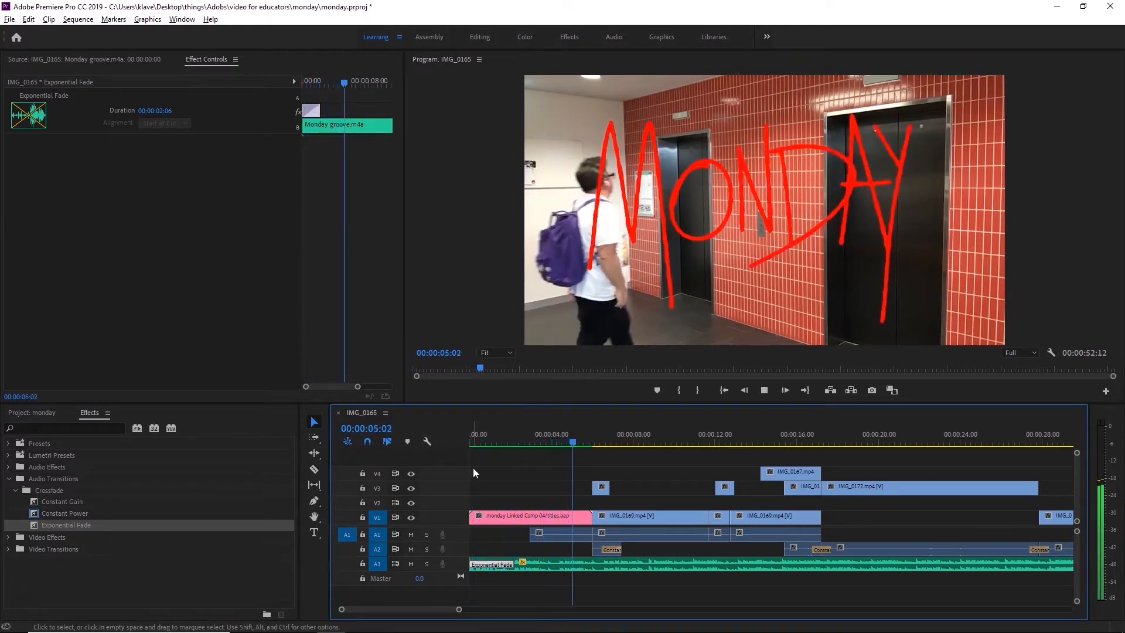
Remove the Exponential Fade from Monday groove.m4a, set its volume level to -40 dB at 00:00:00:00 and play the opening.
key(space)
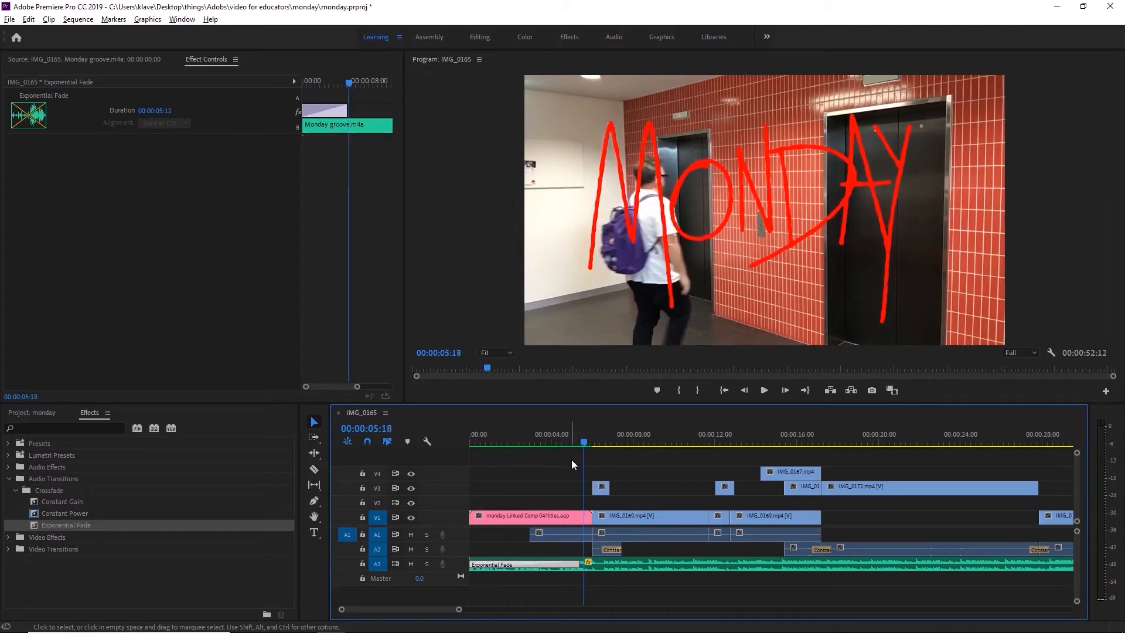
key(Delete)
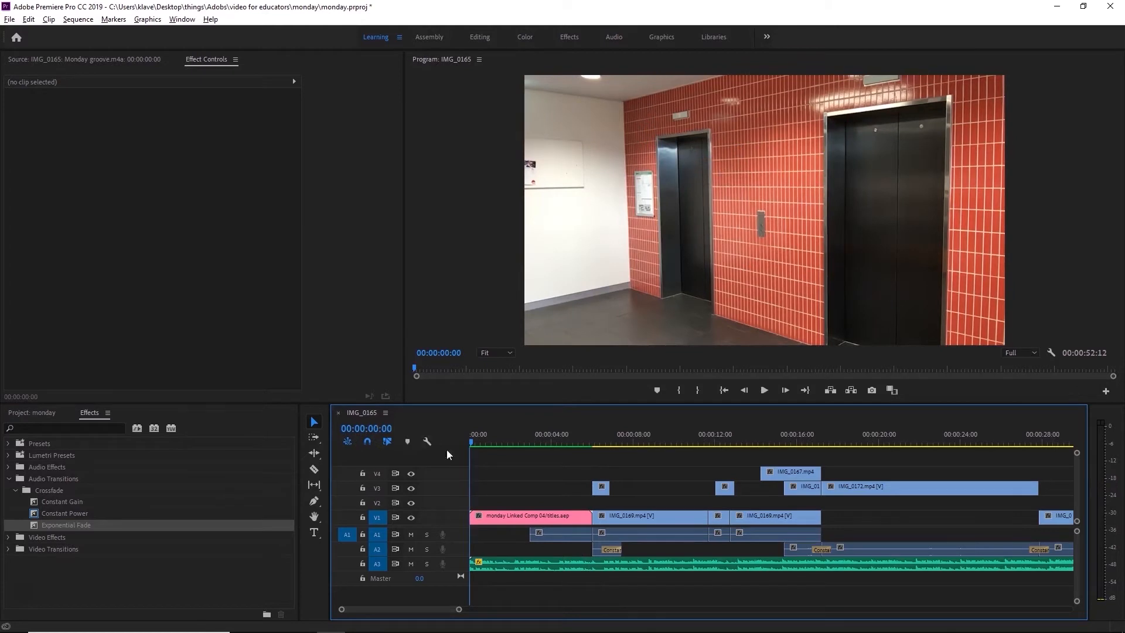
click(489, 564)
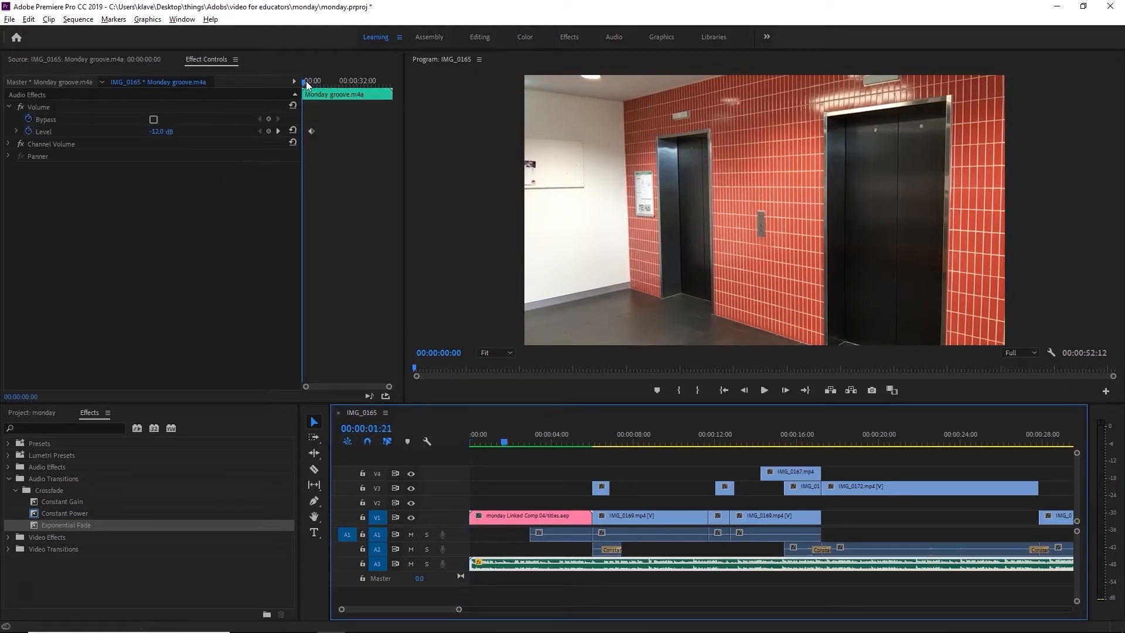
click(260, 94)
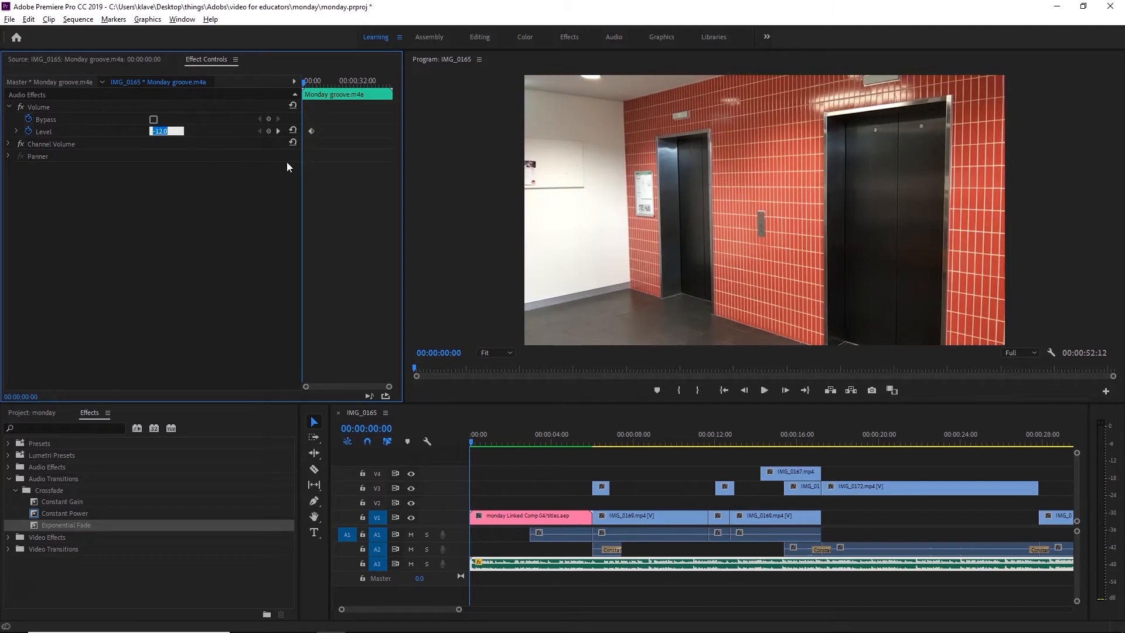
text(-40)
key(Return)
key(space)
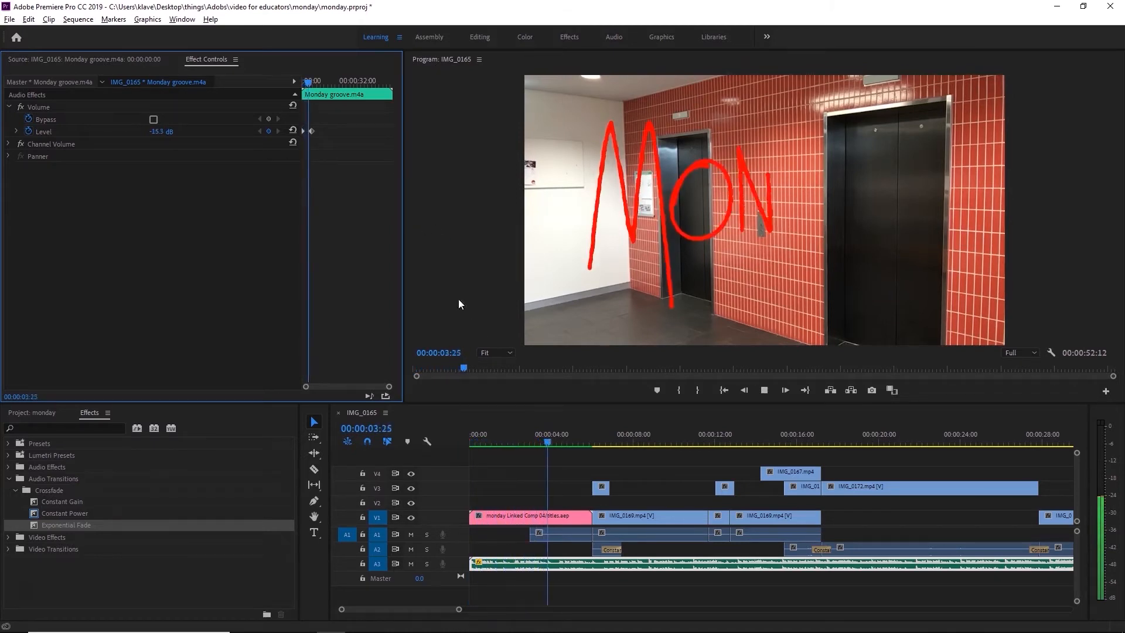
Add an Exponential Fade lasting 00:00:02:18 to the start of the IMG_0169.mp4 audio on A1 and play it back.
drag(65, 513, 550, 535)
drag(459, 609, 404, 609)
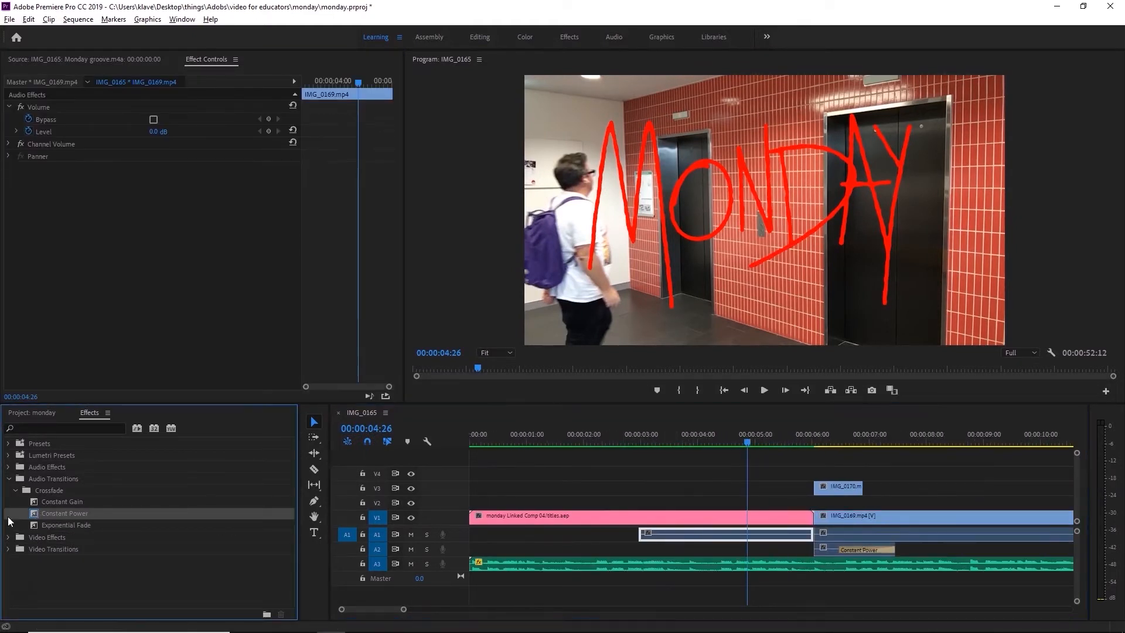
drag(33, 530, 784, 536)
click(618, 441)
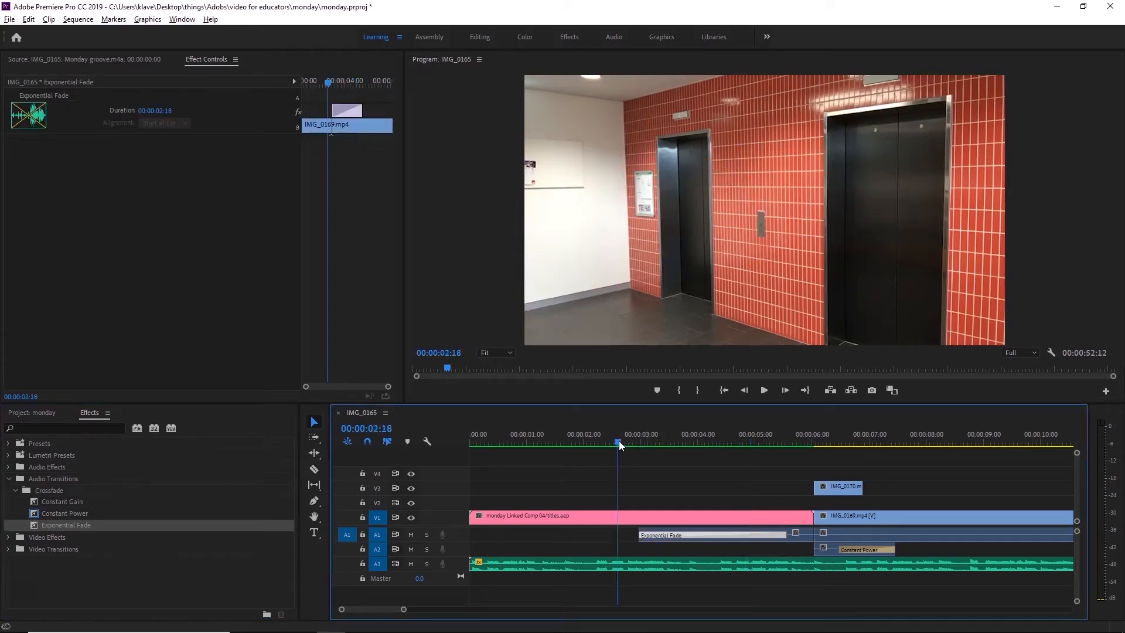
key(space)
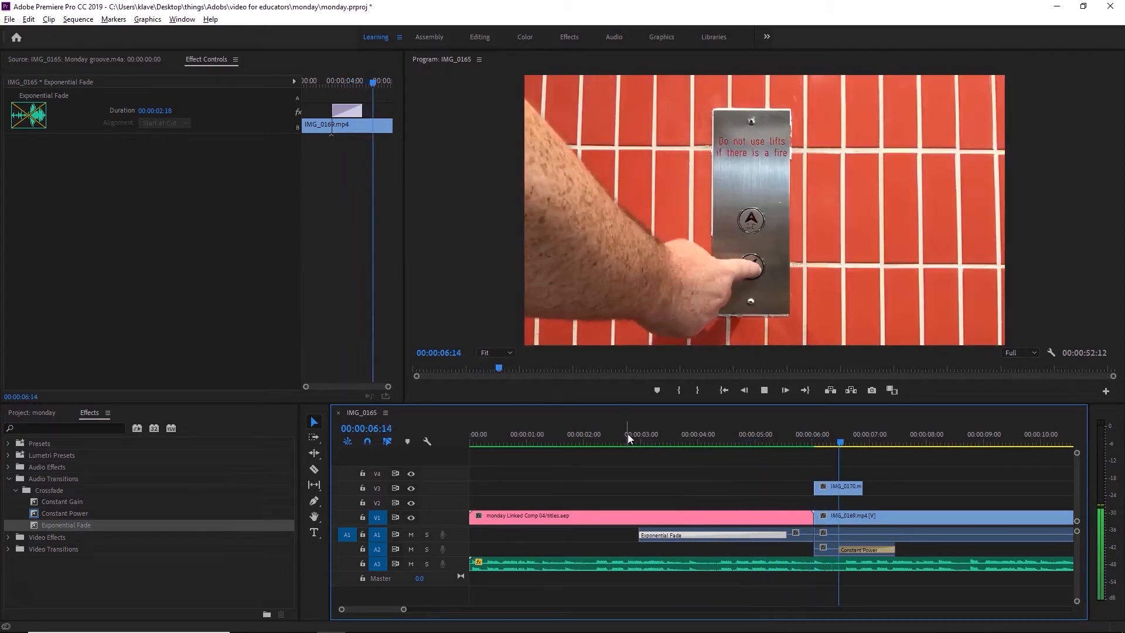
key(space)
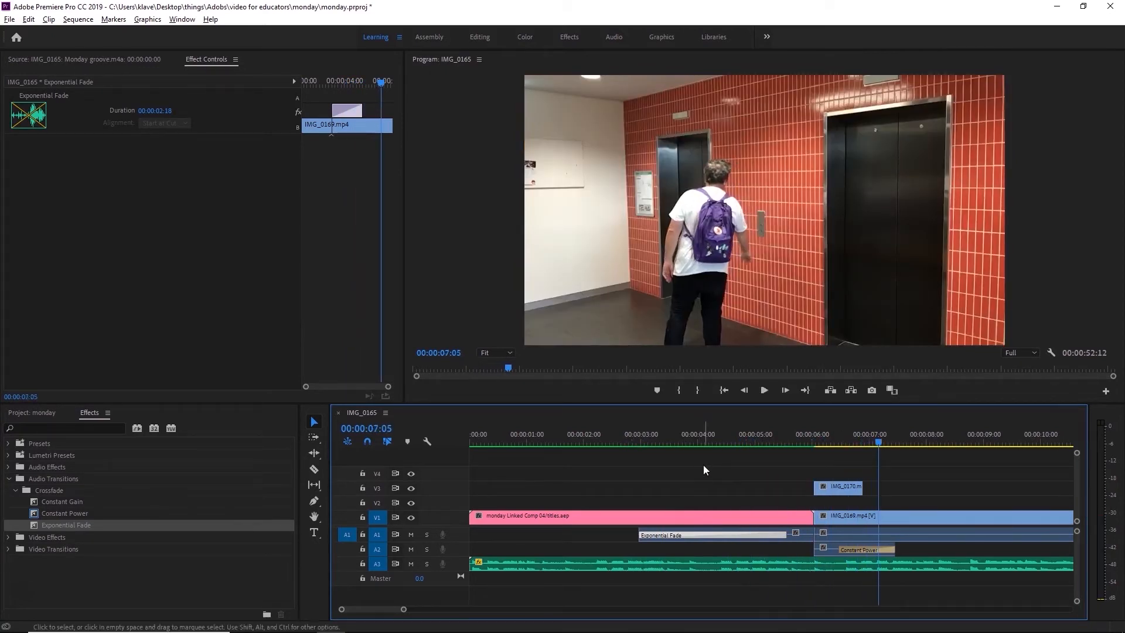
Play back the sequence leading up to the IMG_0166.mp4 cutaway on V3 and check the music there.
click(701, 429)
click(635, 431)
key(space)
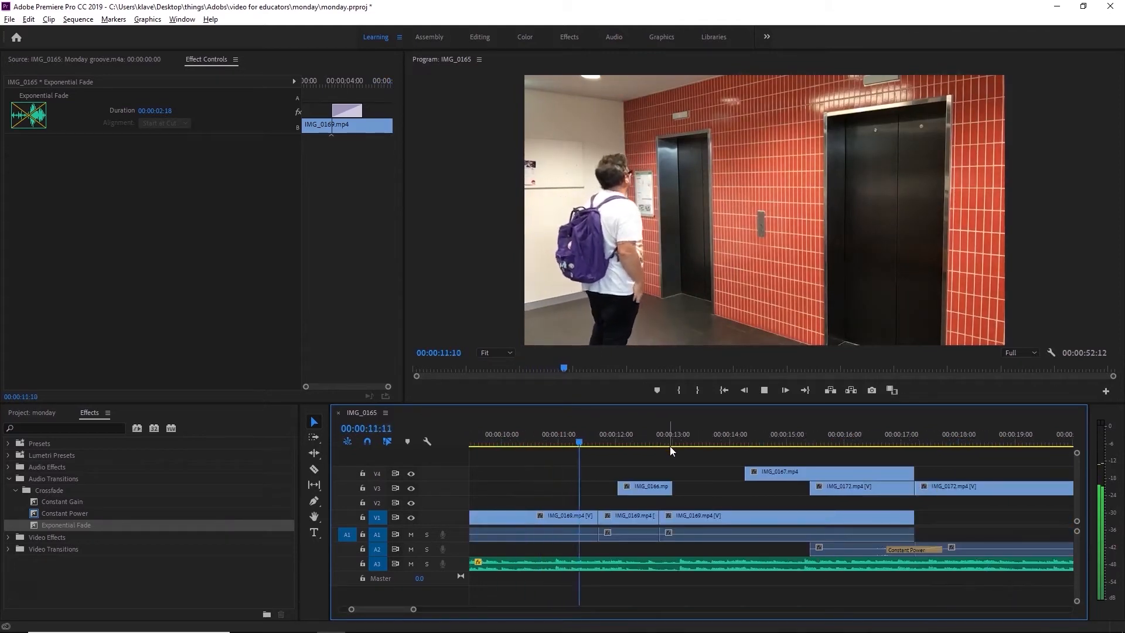
key(space)
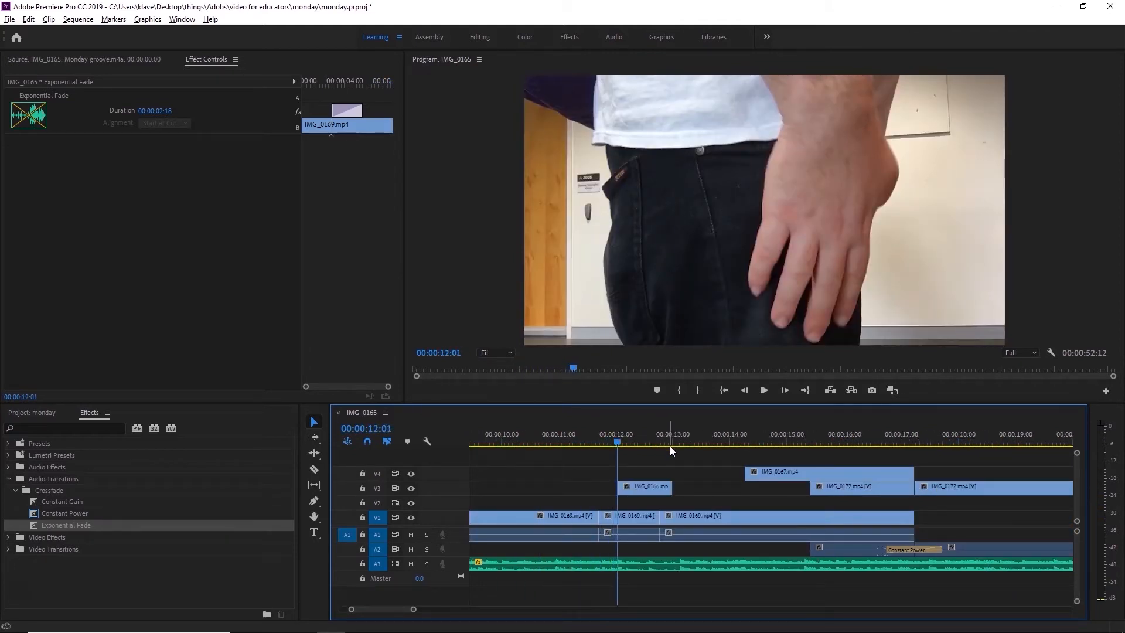
drag(618, 437, 523, 445)
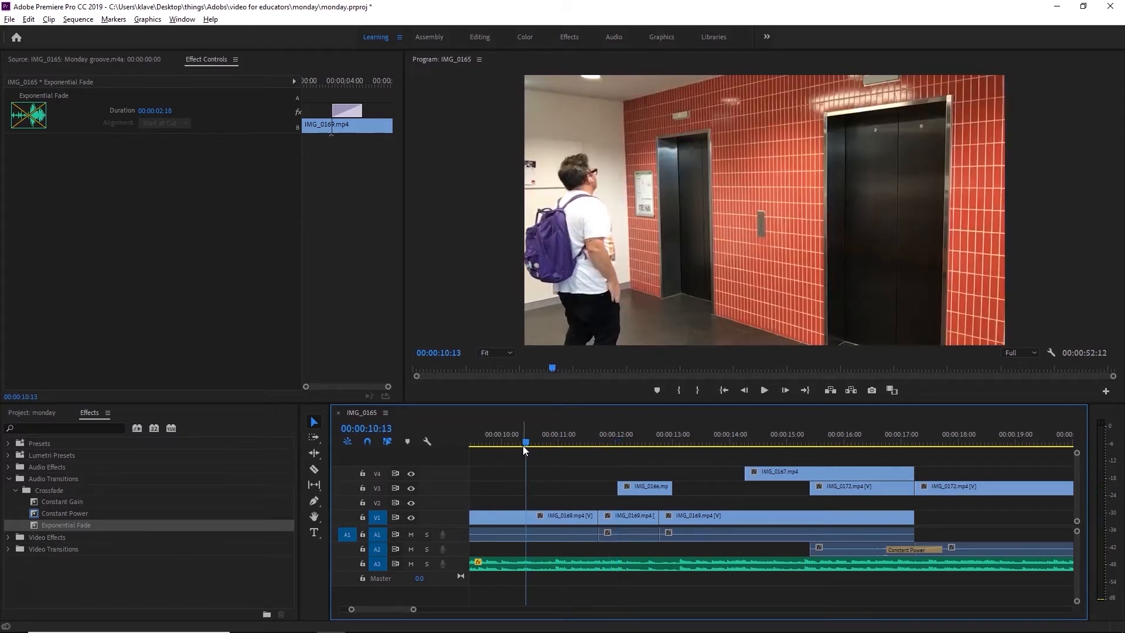
key(space)
key(space)
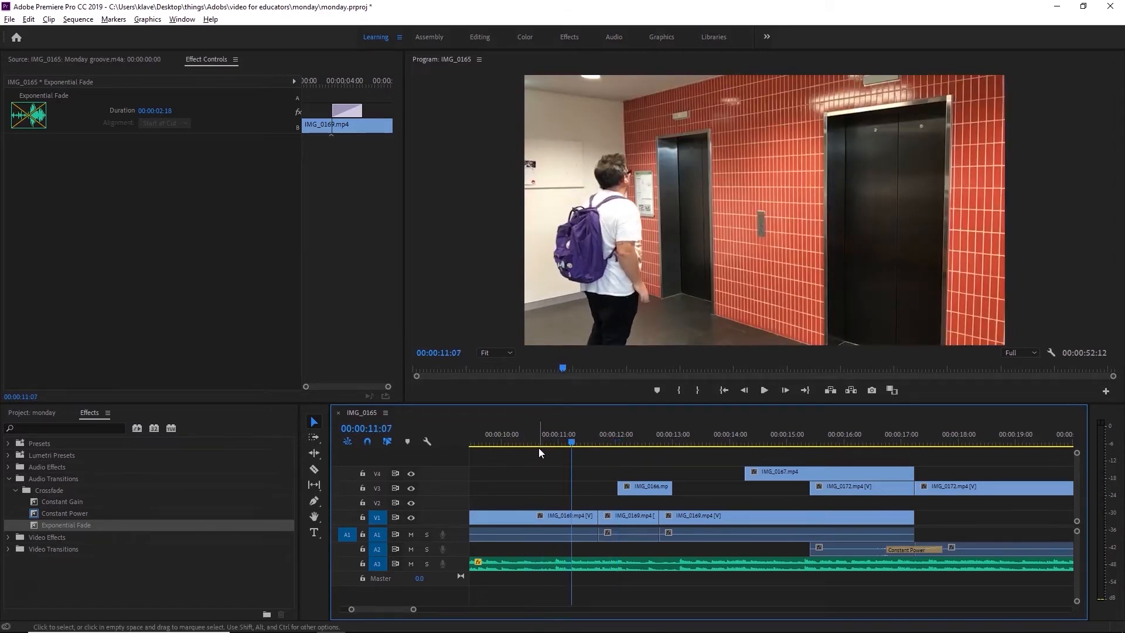
Find the start of the IMG_0166.mp4 cutaway on V3 at 00:00:12:01 by checking the frames around its cut.
key(Down)
key(Down)
key(Up)
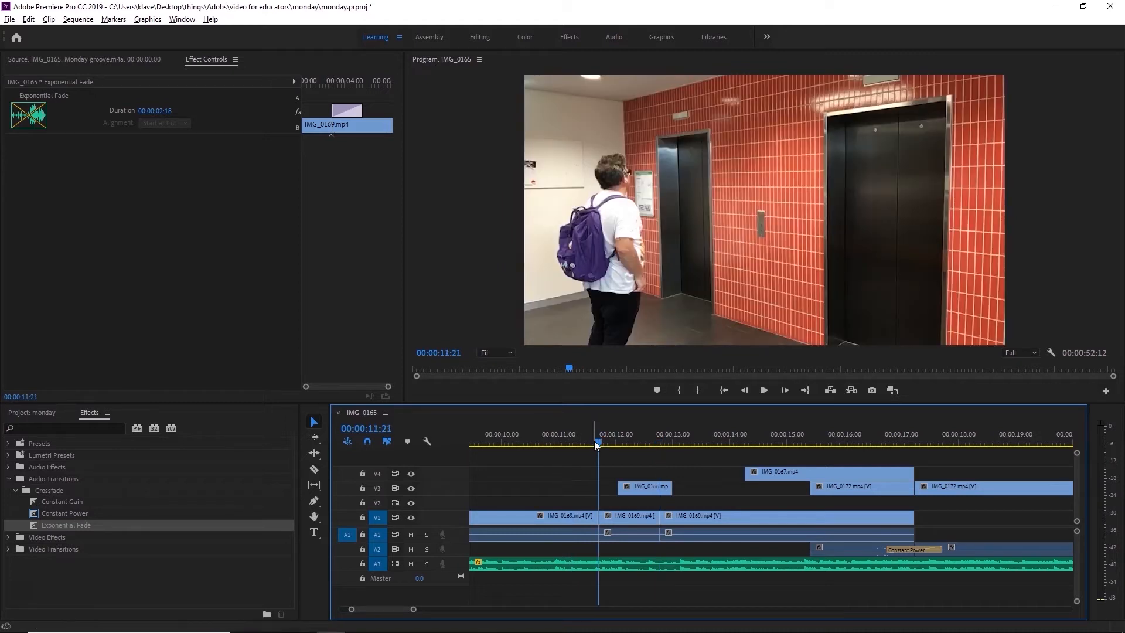
drag(595, 442, 616, 446)
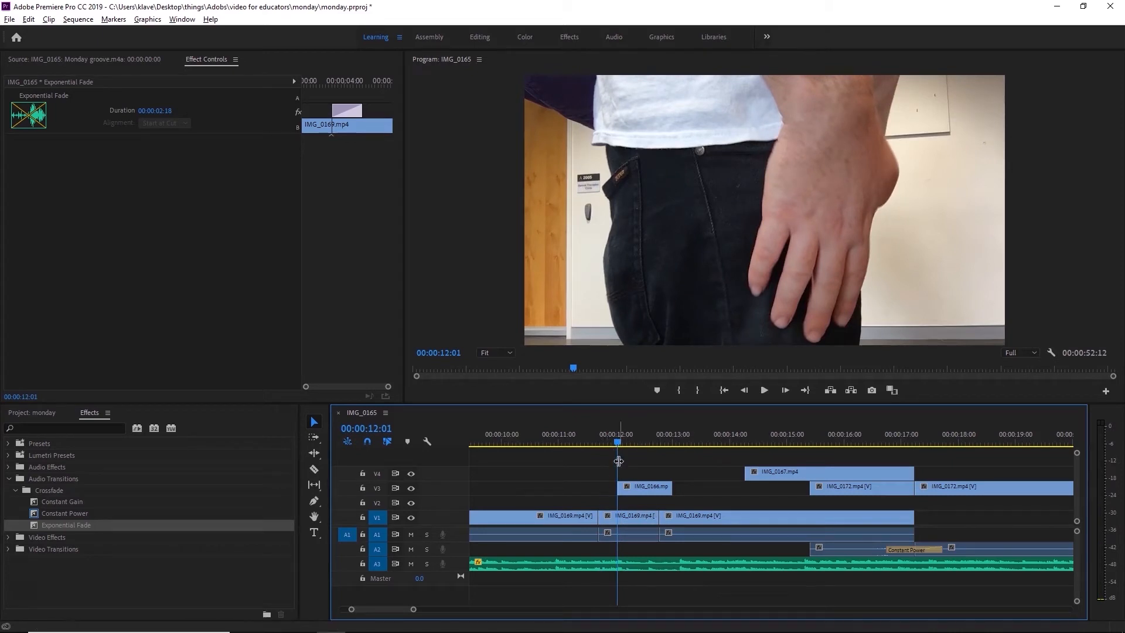
drag(619, 446, 590, 441)
key(space)
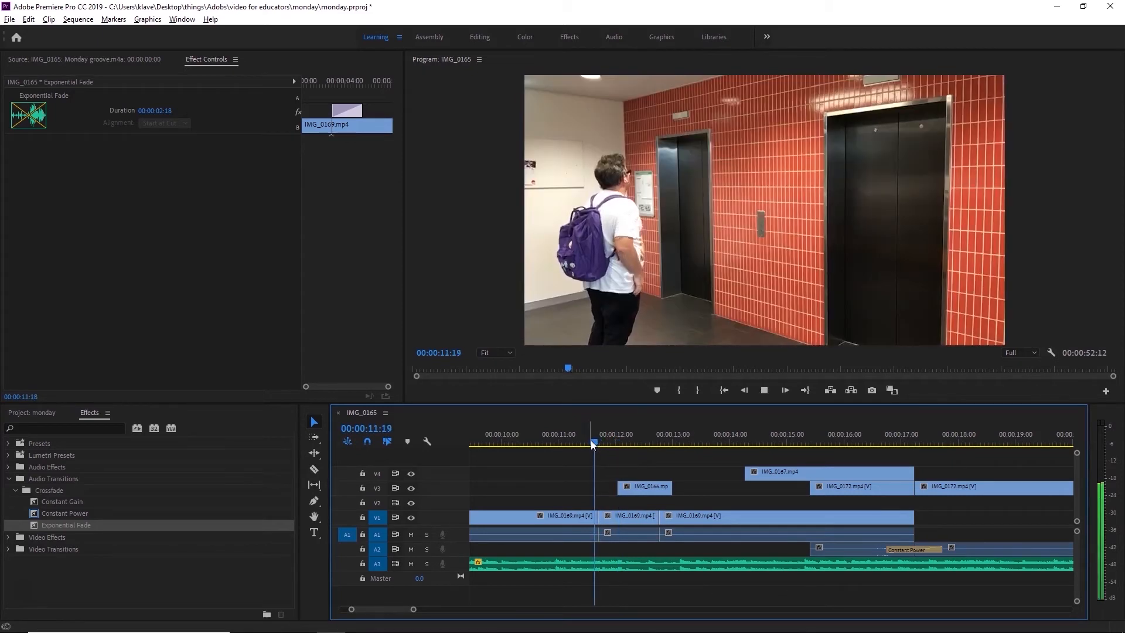
click(590, 439)
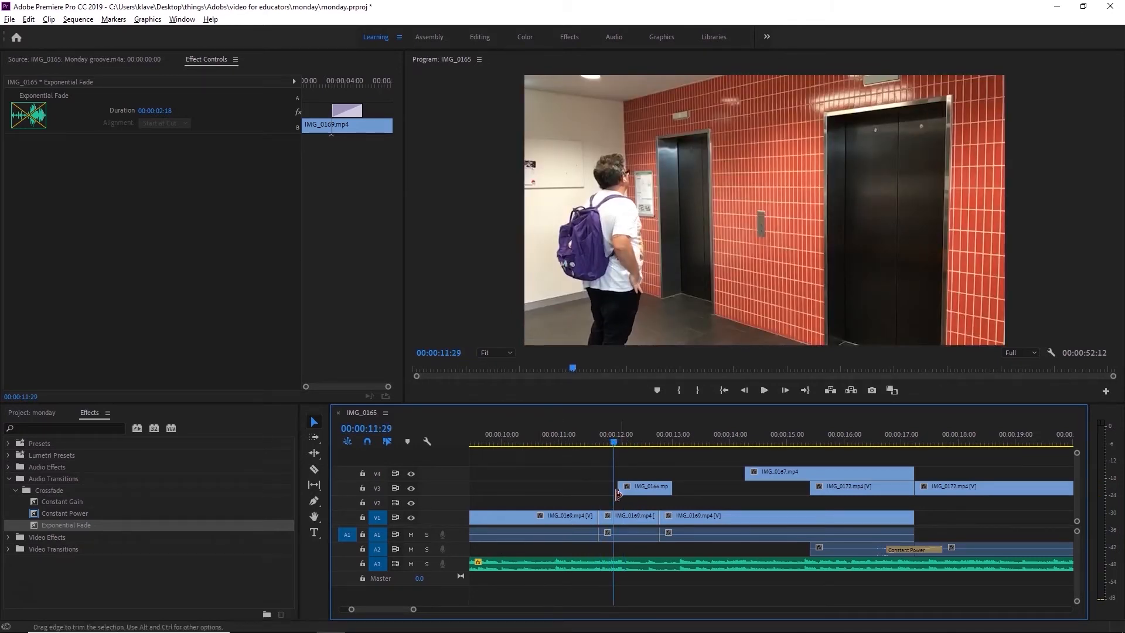
click(617, 442)
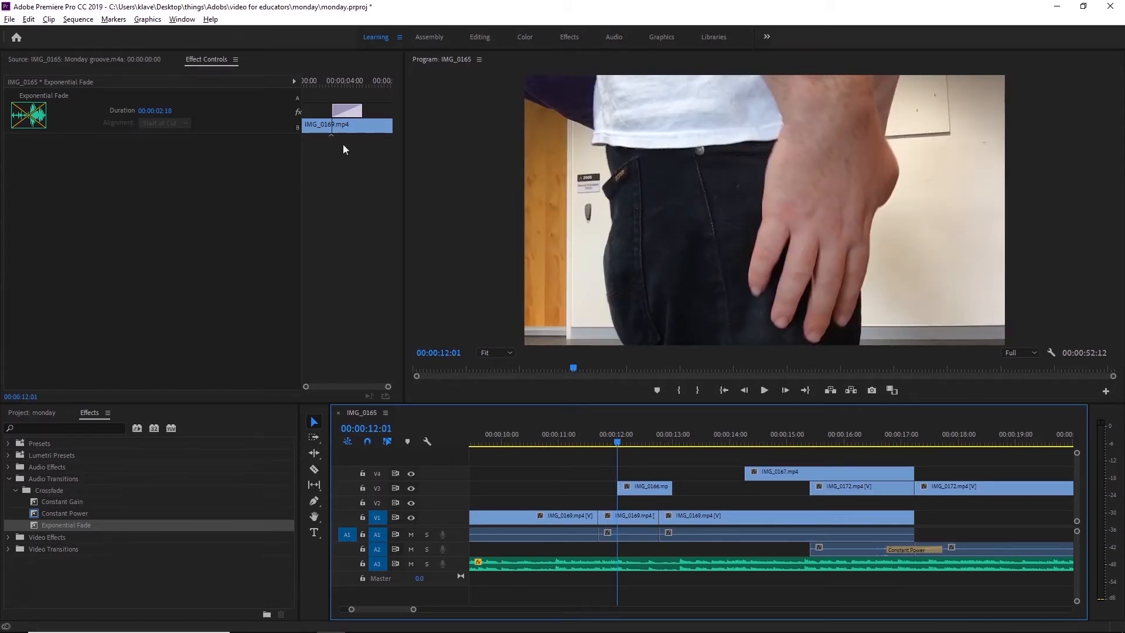
Target video tracks V3 and V2 and step through the edit points to the start of IMG_0166.mp4 at 00:00:12:01.
click(556, 491)
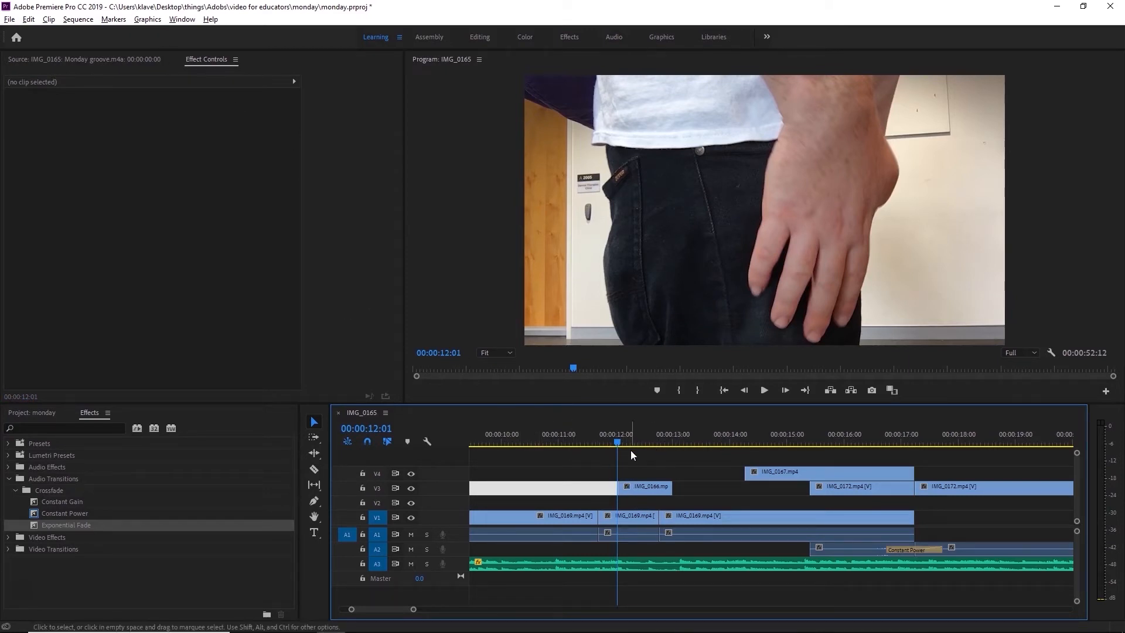
click(378, 488)
click(378, 502)
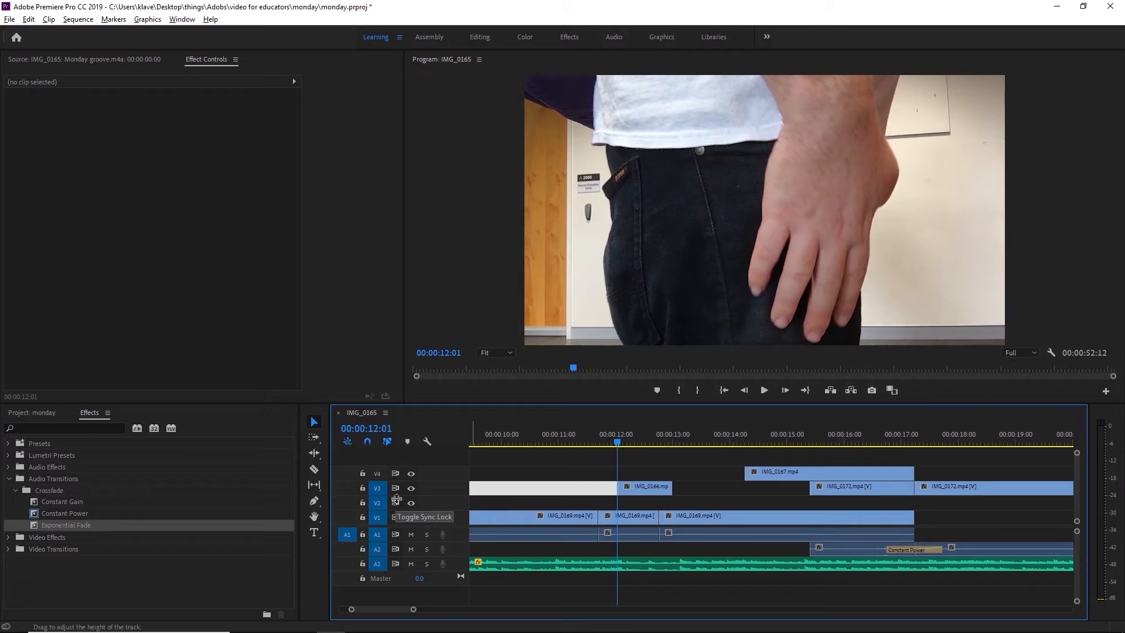
key(Down)
key(Up)
key(Up)
key(Up)
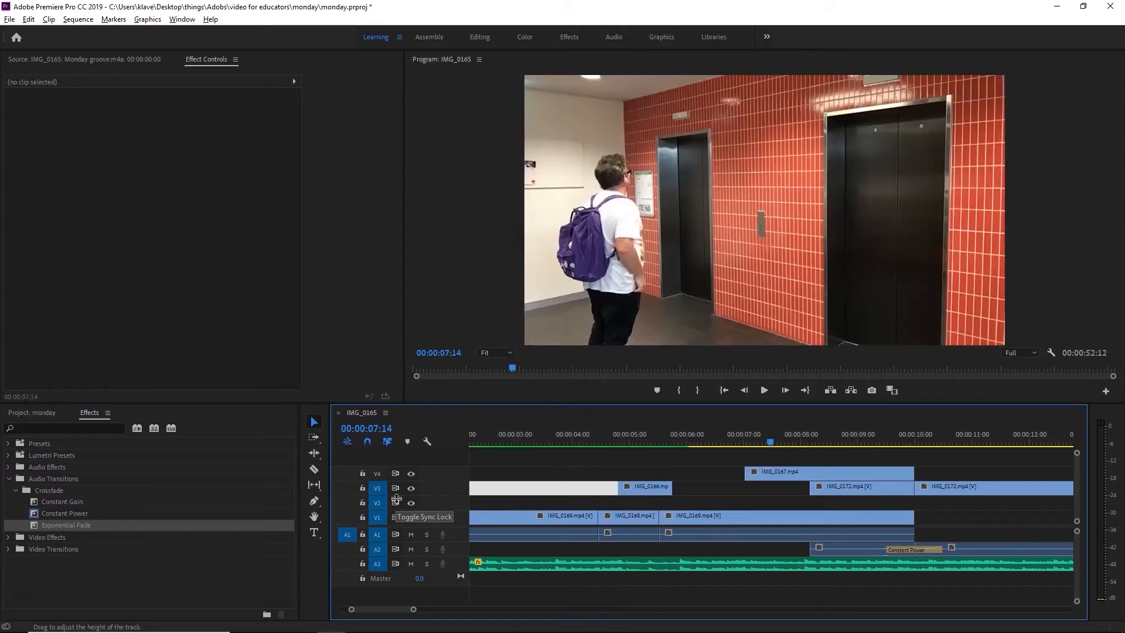
key(Down)
key(Down)
key(Down)
key(Down)
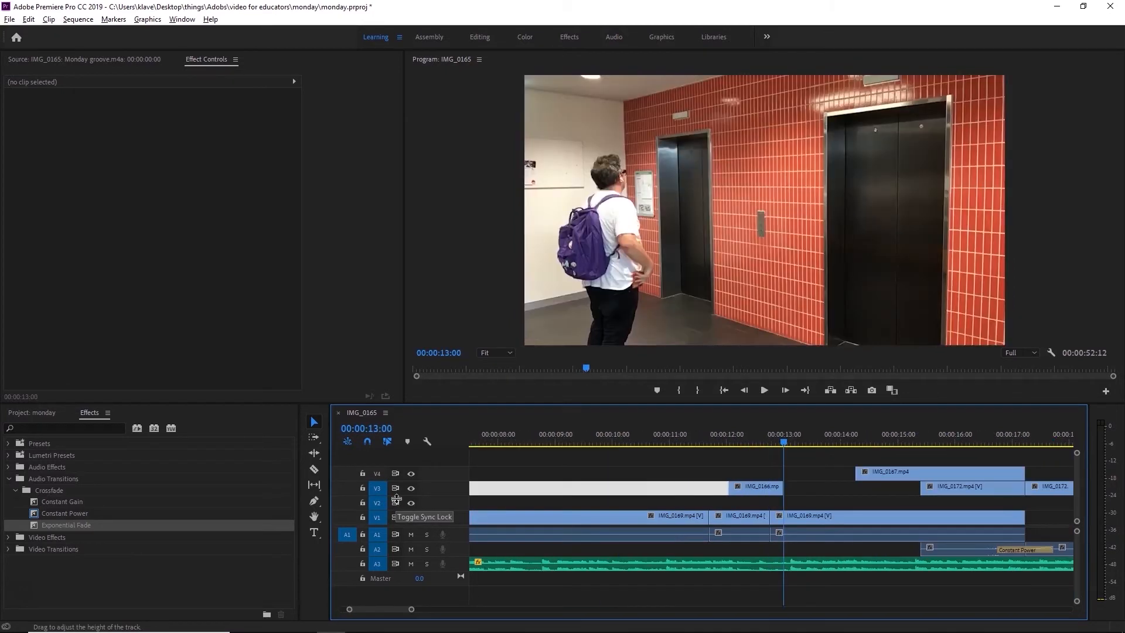
key(Up)
key(Up)
key(Down)
key(Down)
key(Up)
key(Up)
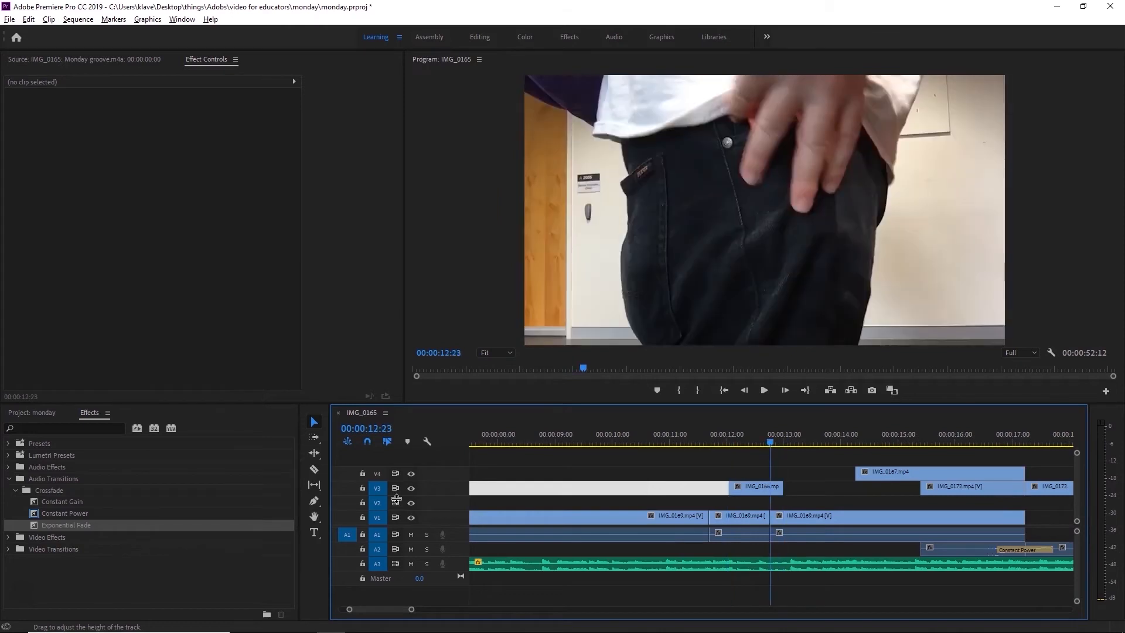
key(Down)
key(Up)
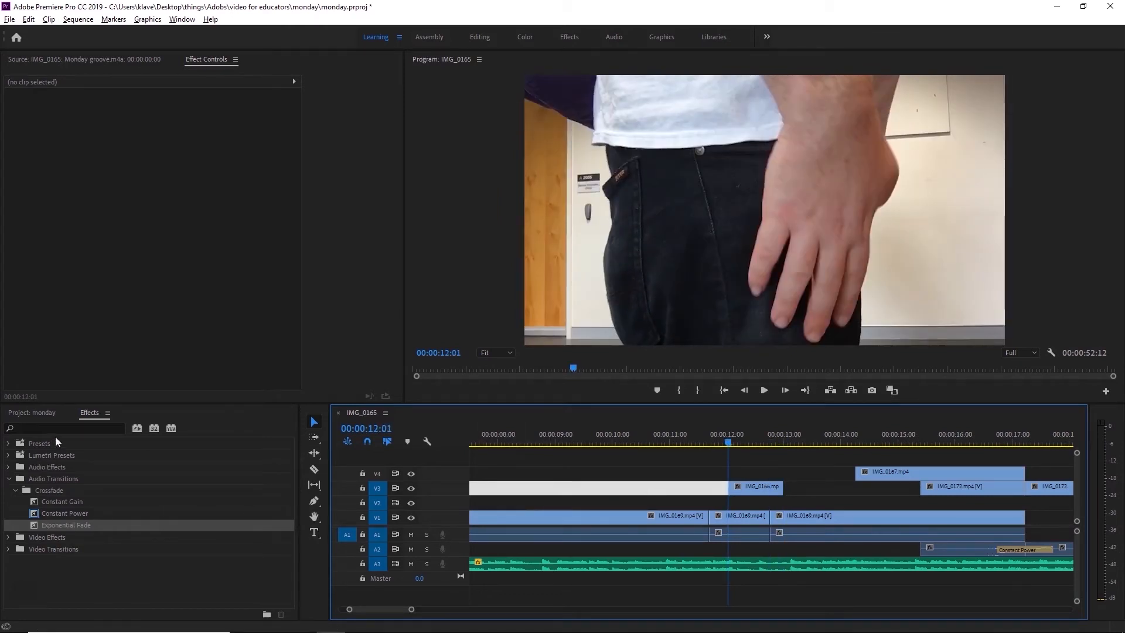
Split Monday groove.m4a on A3 at the start and end of the IMG_0166.mp4 cutaway, 00:00:12:01 and 00:00:13:00.
click(313, 469)
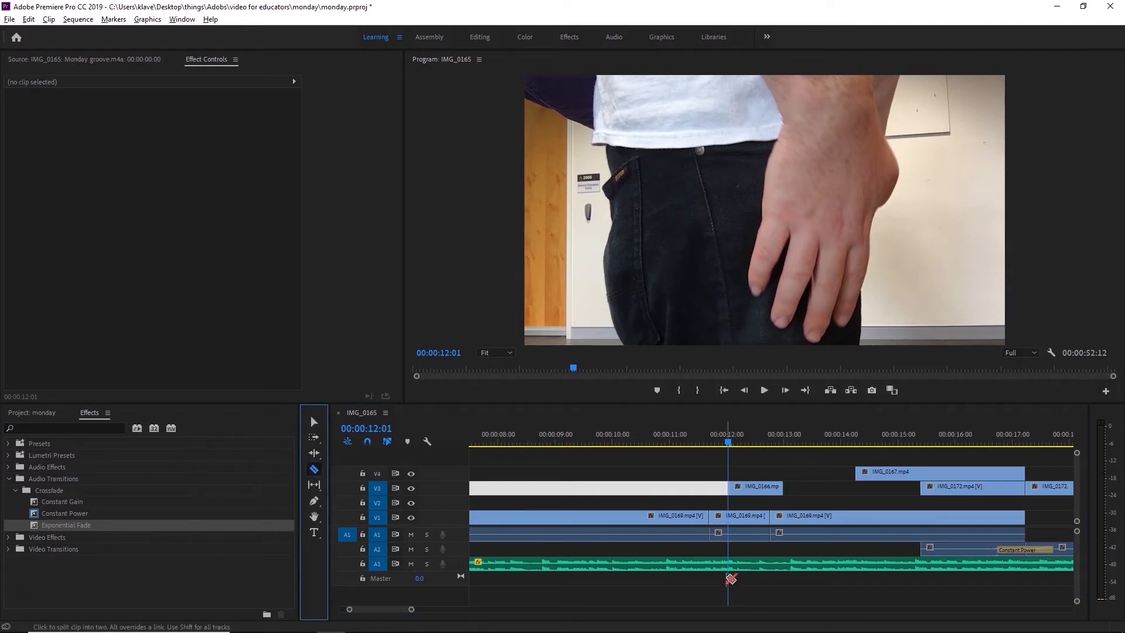
click(733, 569)
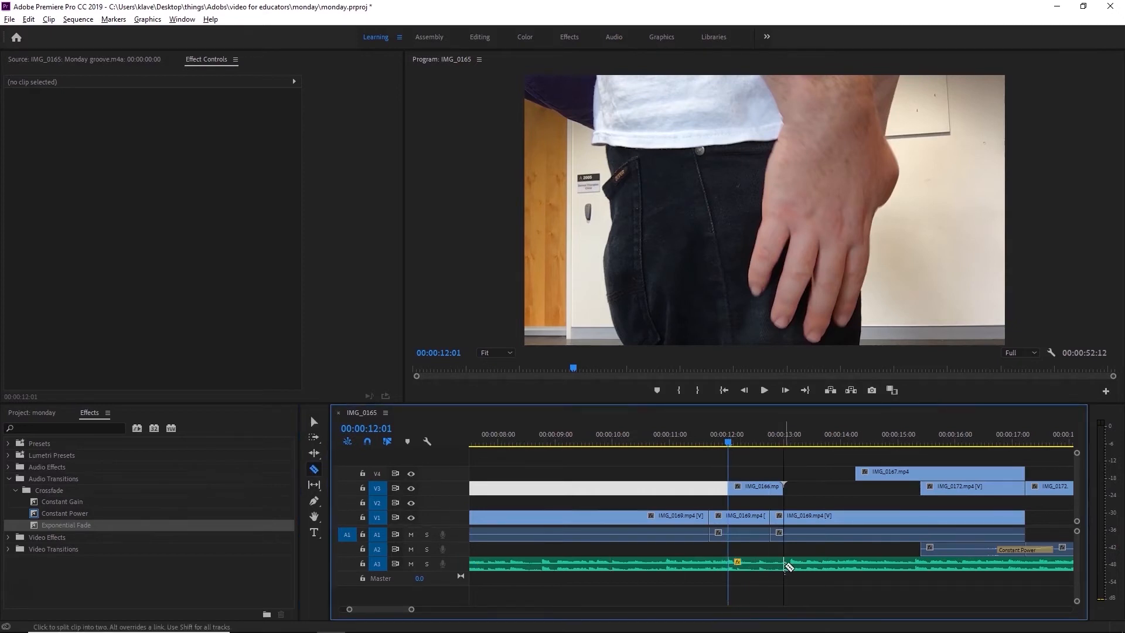
key(v)
Turn off Level keyframing for the short Monday groove.m4a segment under IMG_0166.mp4 and delete its existing keyframes.
click(755, 563)
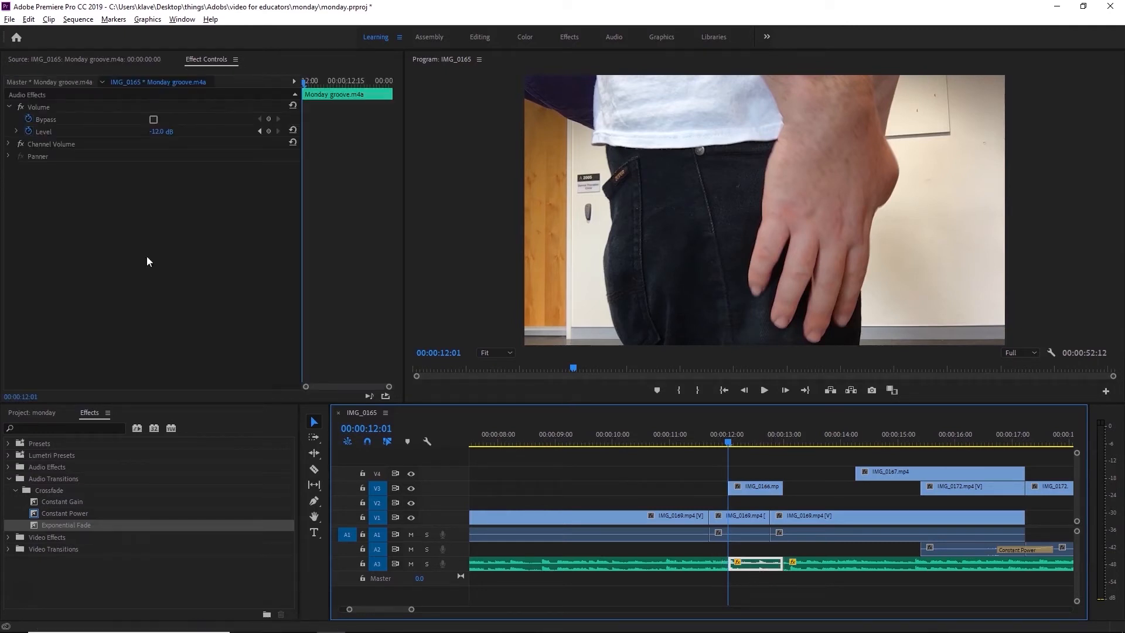
click(29, 131)
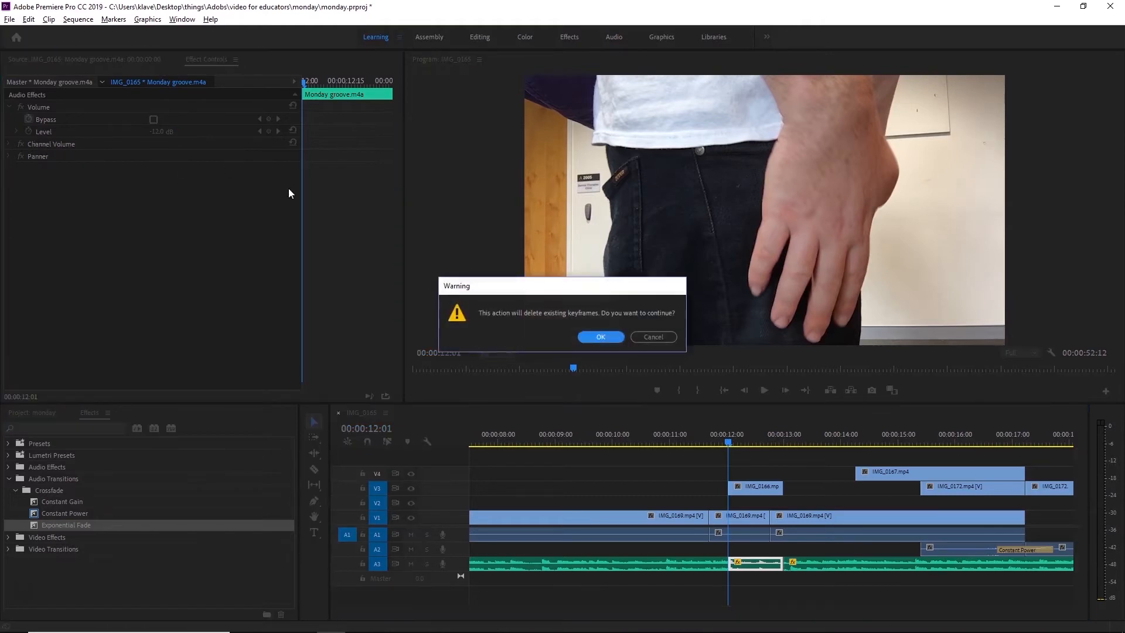
click(592, 335)
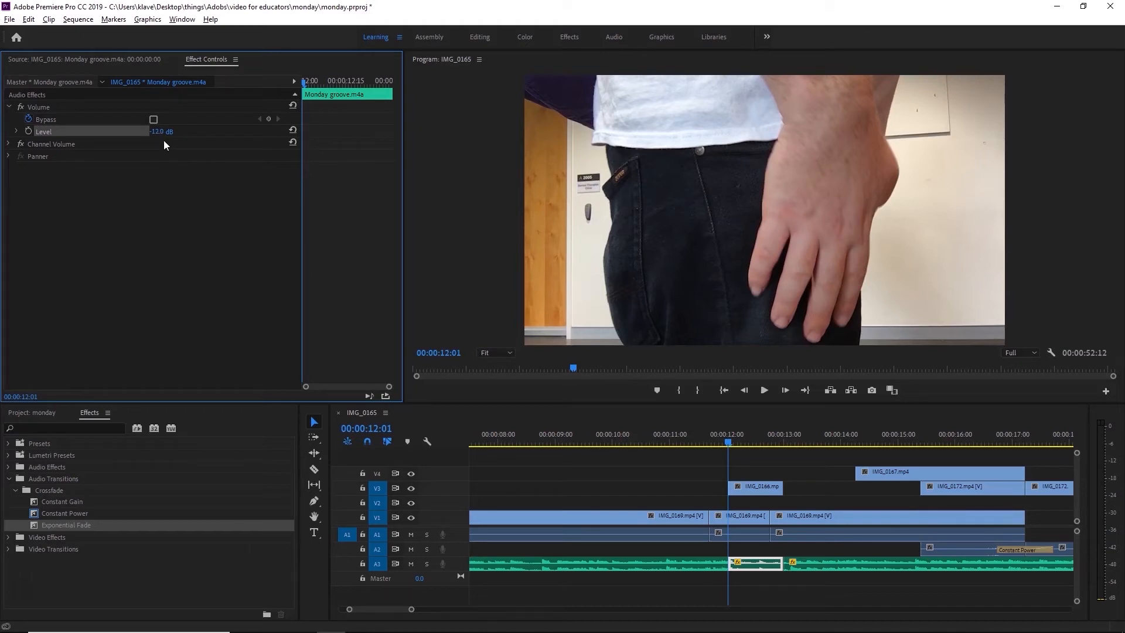
Set the volume level of the music segment under IMG_0166.mp4 to -6 dB and play through the cutaway.
drag(747, 438, 762, 437)
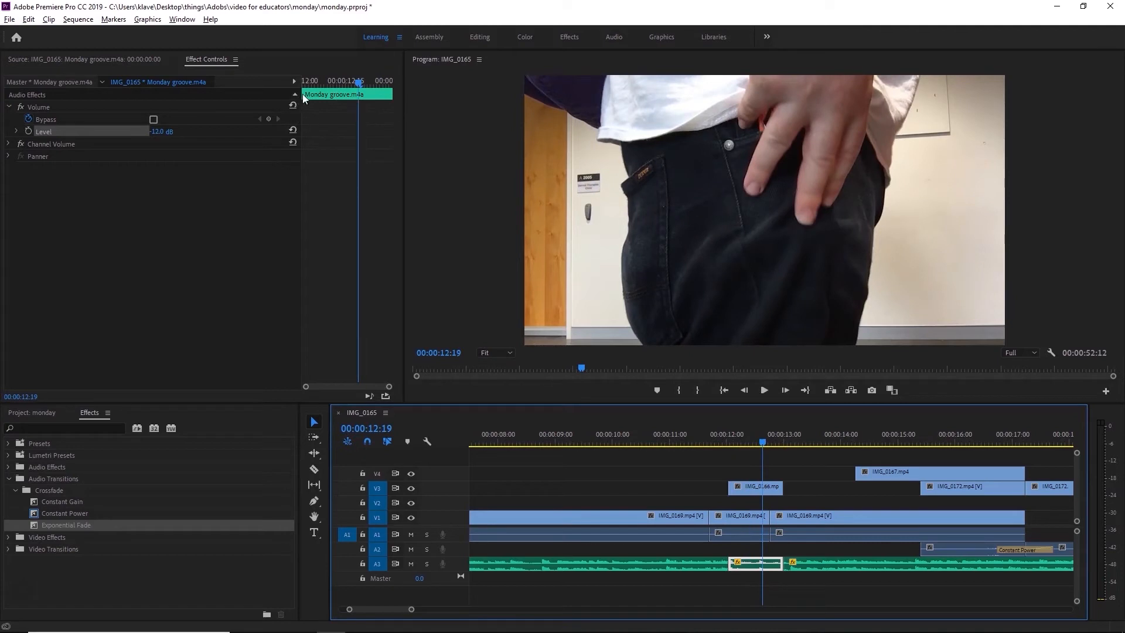
click(161, 133)
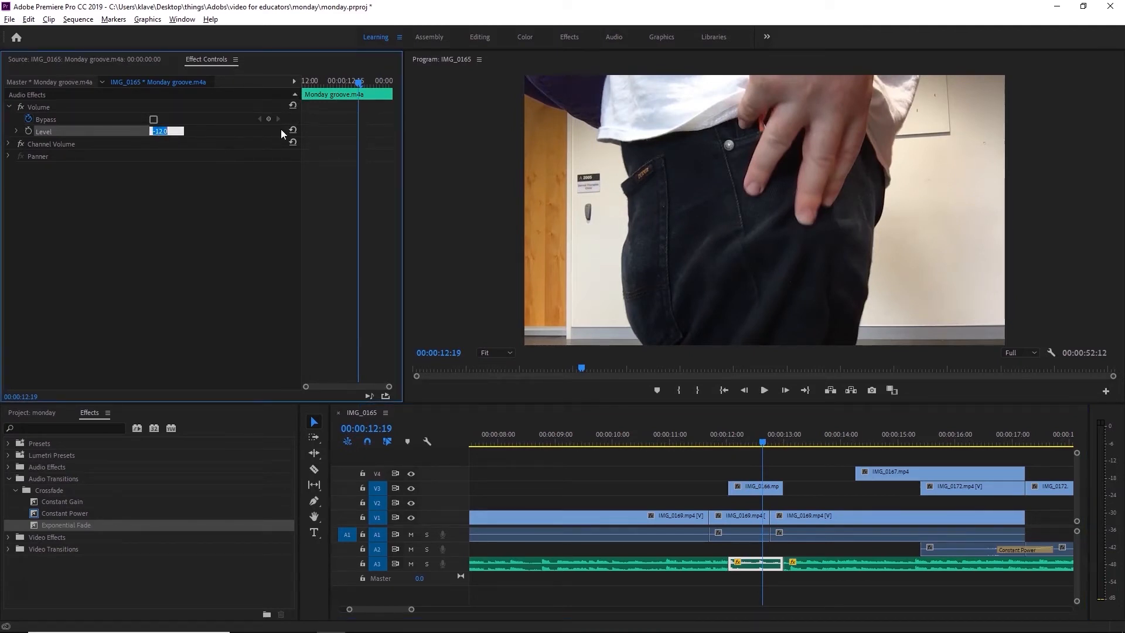
text(-6)
click(684, 437)
key(space)
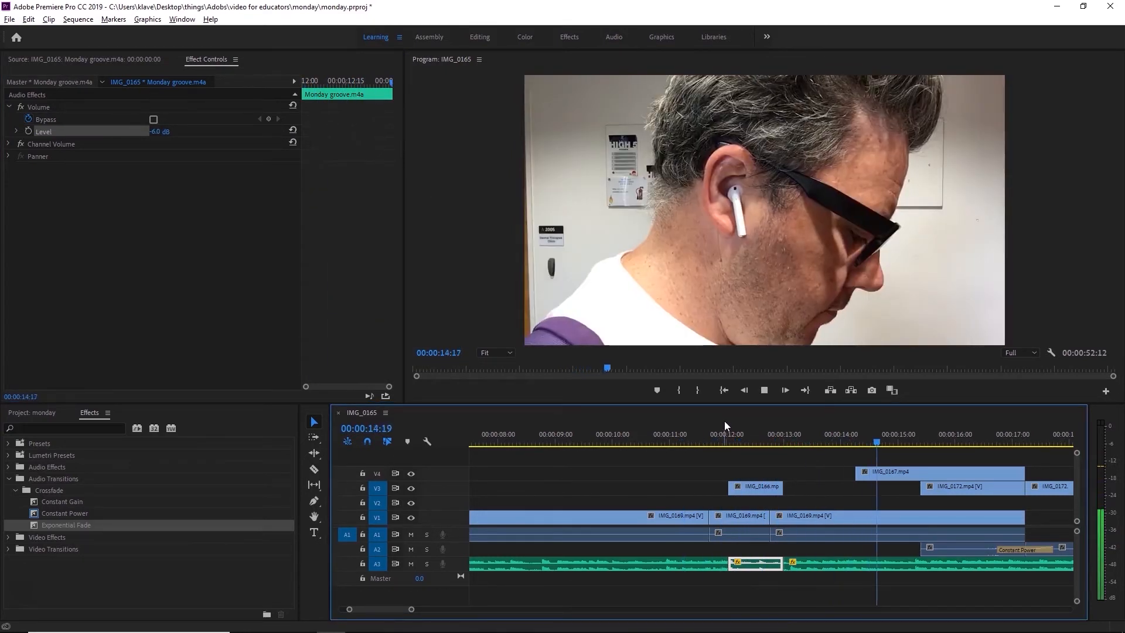
Target video track V4 and move the playhead to the start of IMG_0167.mp4 at 00:00:14:08.
key(Up)
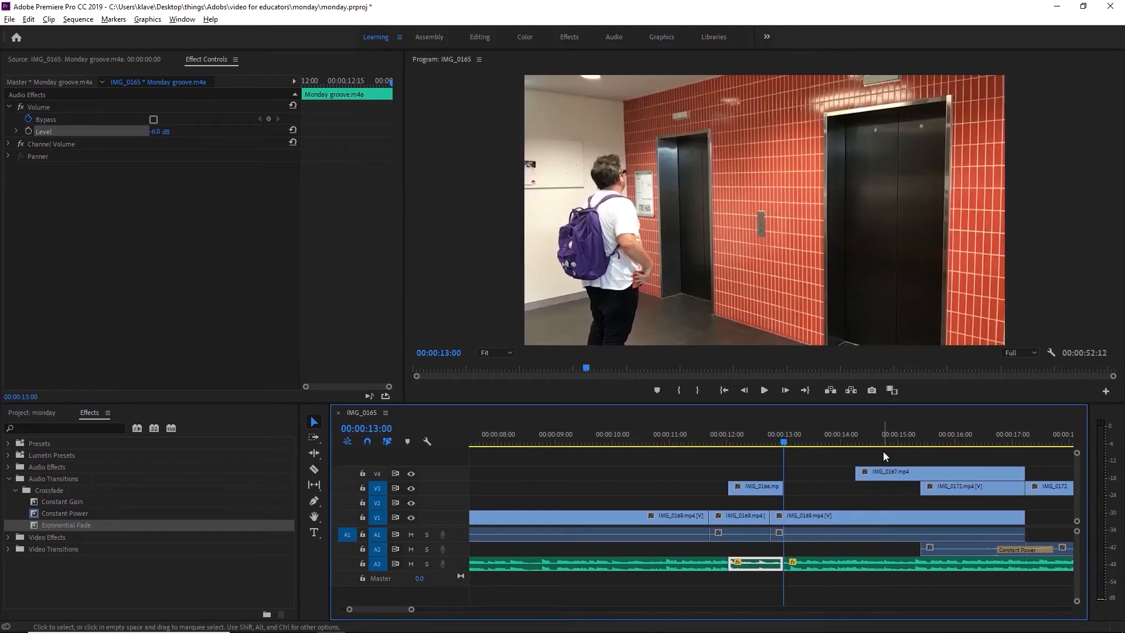
key(Down)
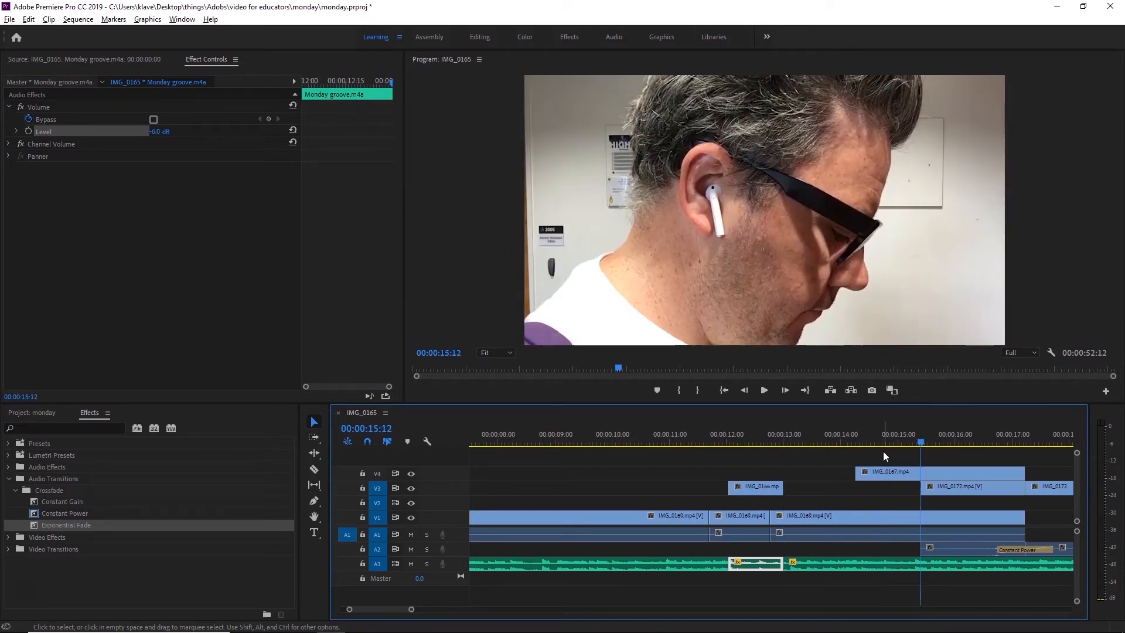
click(377, 476)
key(Up)
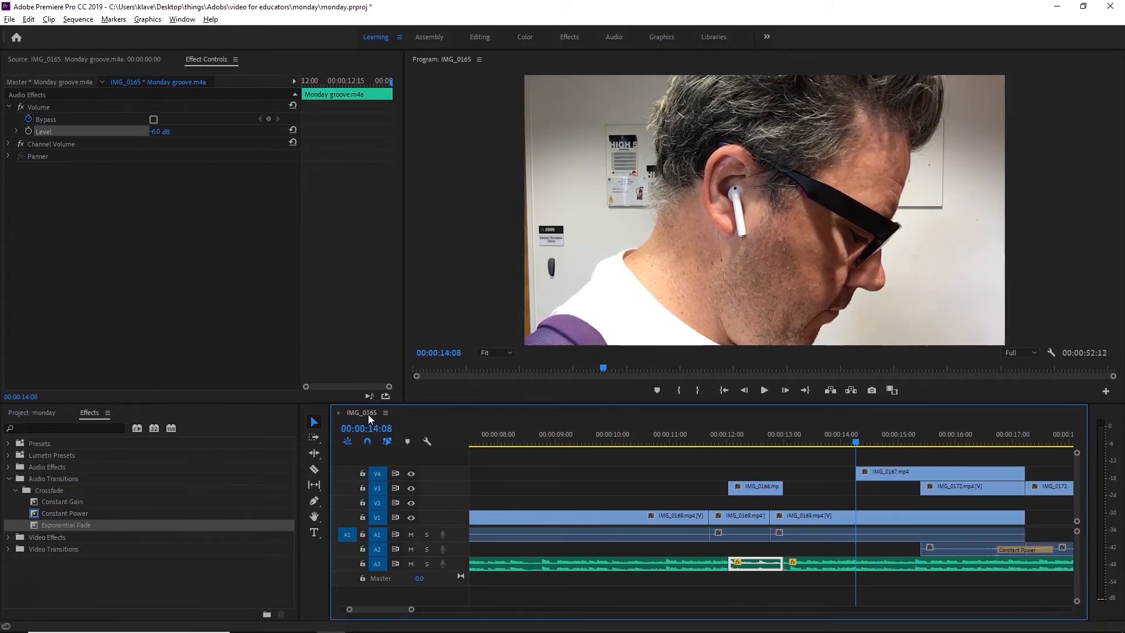
Split Monday groove.m4a on A3 at 00:00:14:08 and select the music segment under IMG_0167.mp4.
key(c)
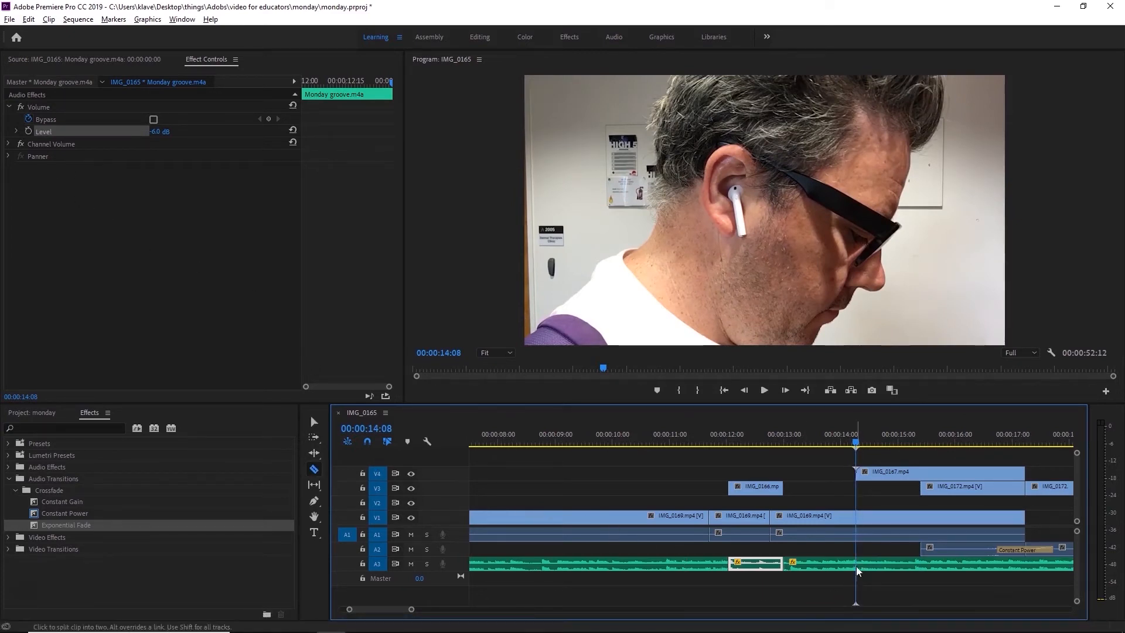
click(856, 572)
key(v)
click(902, 562)
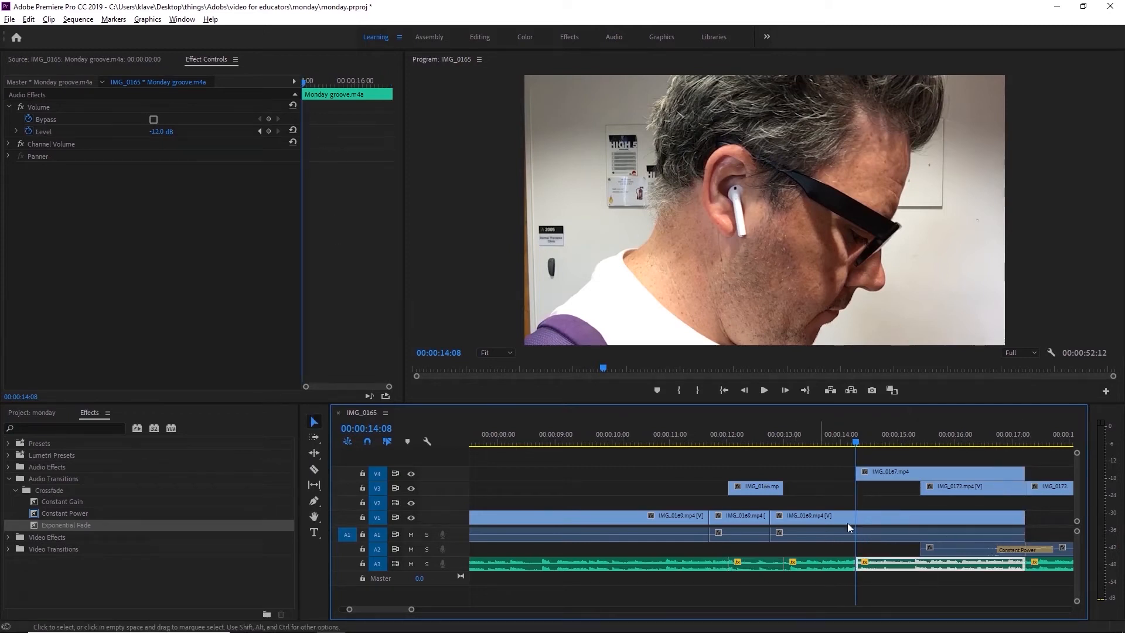
Remove the Level keyframing from the music segment under IMG_0167.mp4, set its volume level to -2 dB and play the sequence.
click(29, 131)
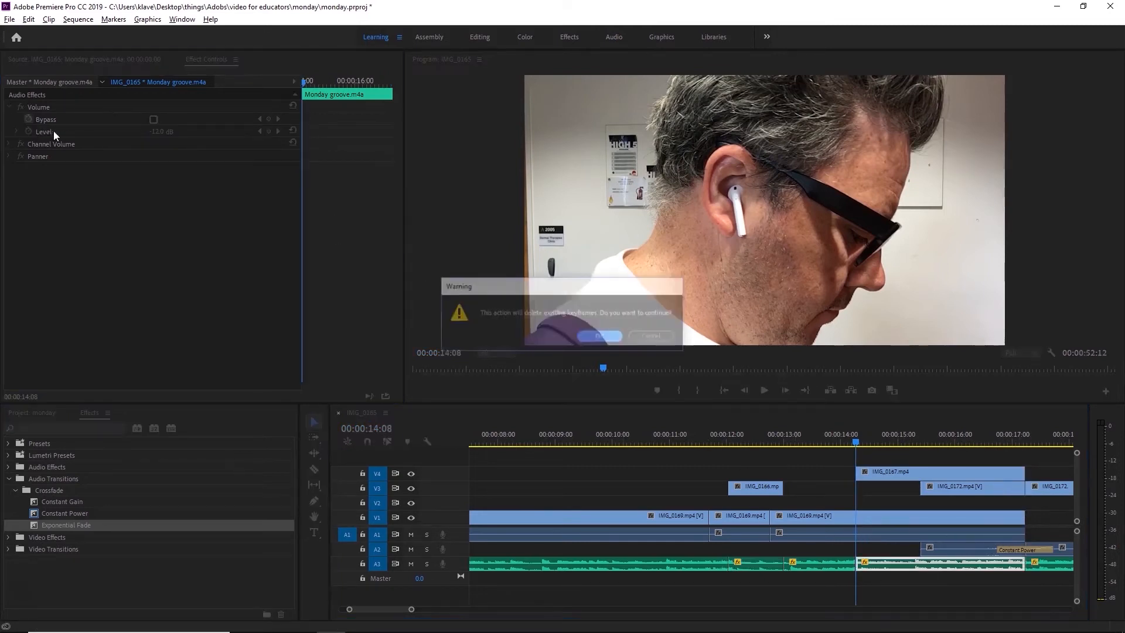
click(601, 337)
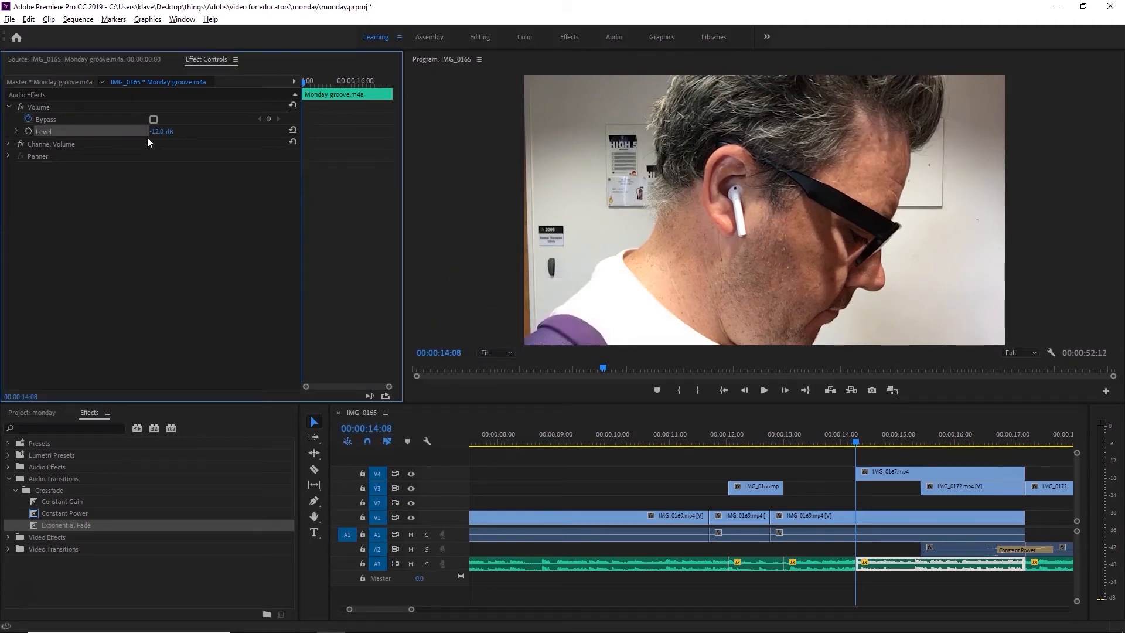
click(162, 131)
click(666, 434)
key(space)
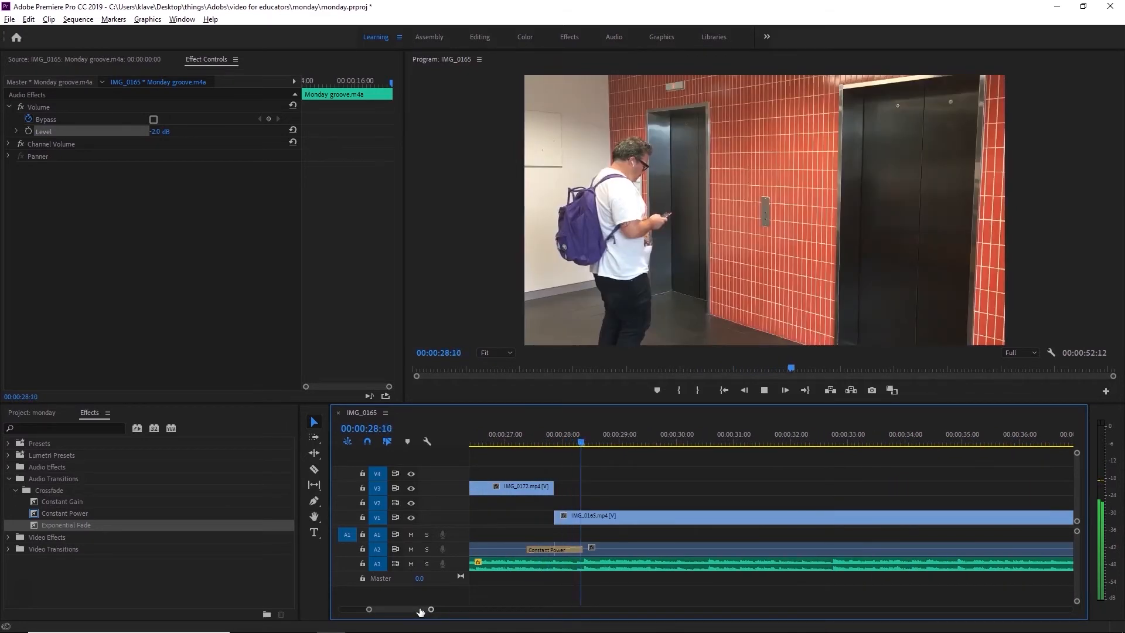
Split Monday groove.m4a on A3 at the start of the final IMG_0165.mp4 clip, 00:00:27:26.
drag(578, 437, 553, 440)
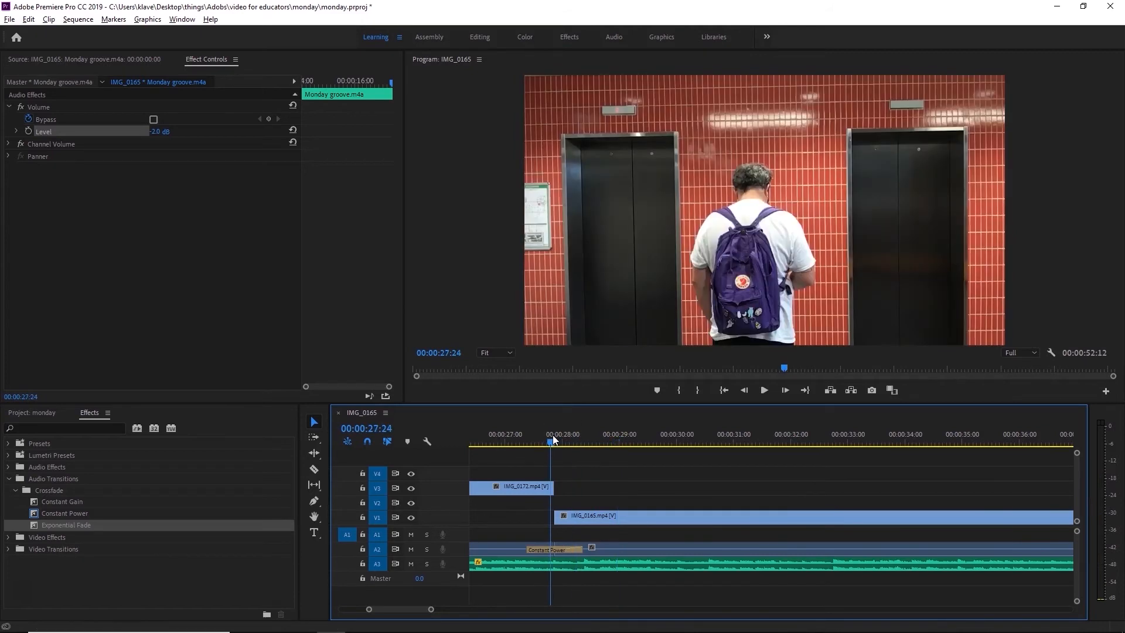
key(Up)
key(Down)
key(c)
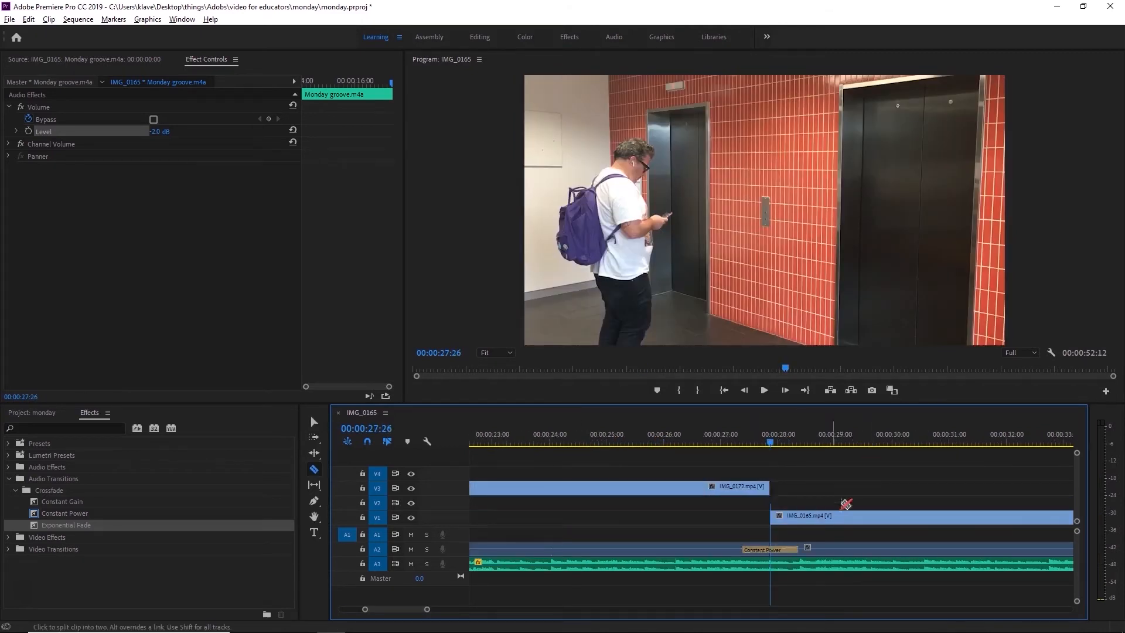
click(771, 564)
key(v)
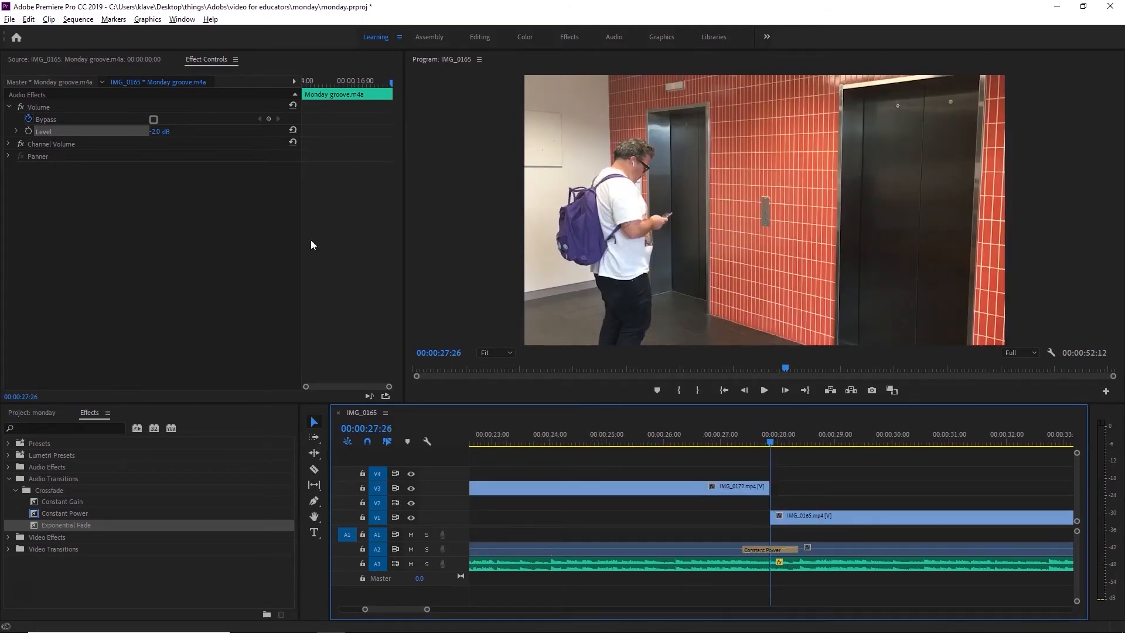
Remove the Level keyframing from the music segment under the final IMG_0165.mp4 clip and set its volume level to -18 dB.
click(849, 566)
click(28, 132)
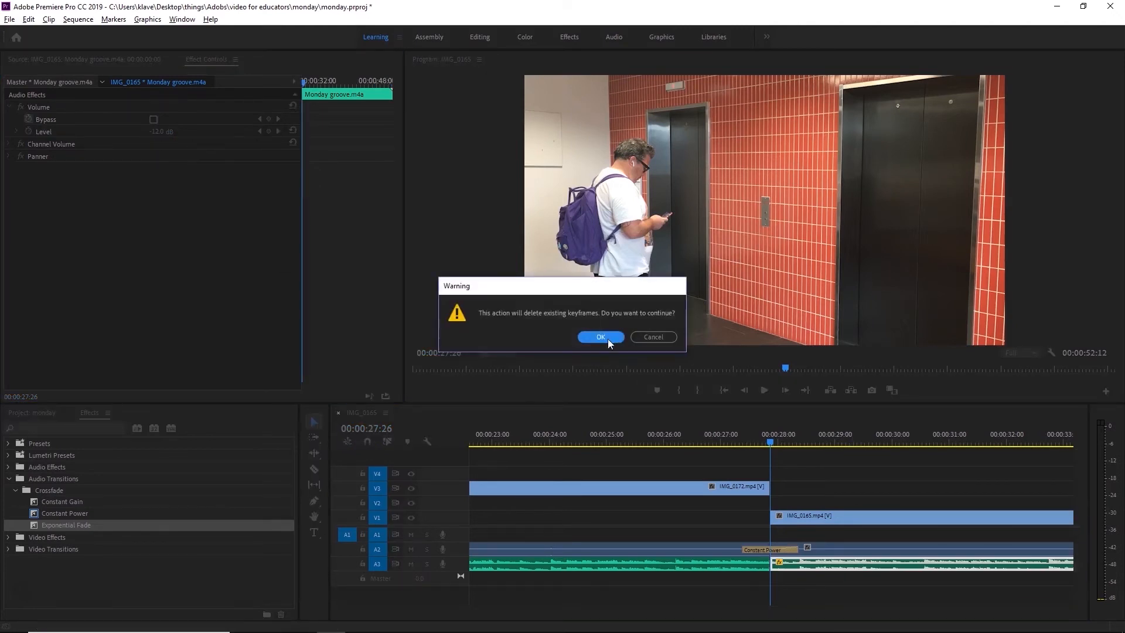
click(609, 340)
click(157, 132)
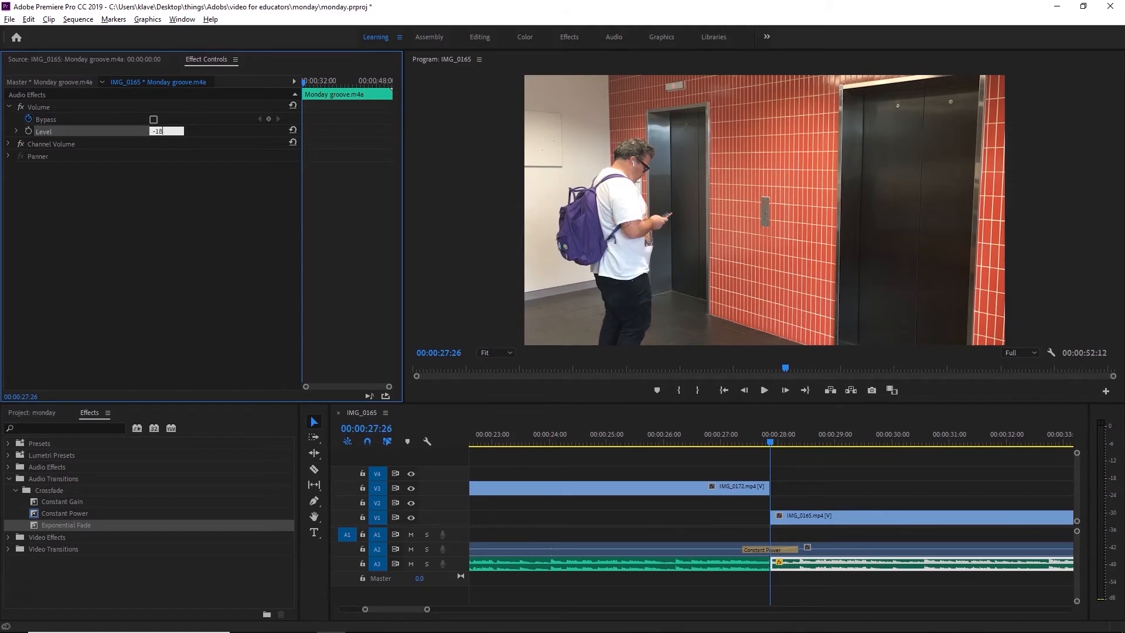
click(723, 449)
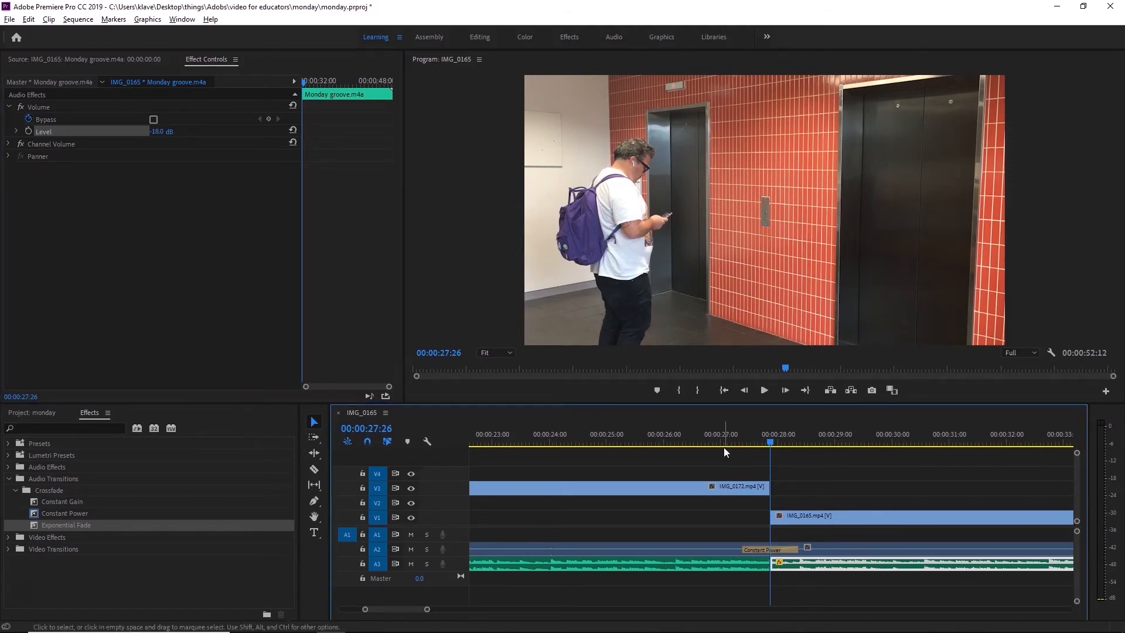
Play across the cut from IMG_0172.mp4 to IMG_0165.mp4 to check the music level change.
key(space)
key(space)
click(700, 438)
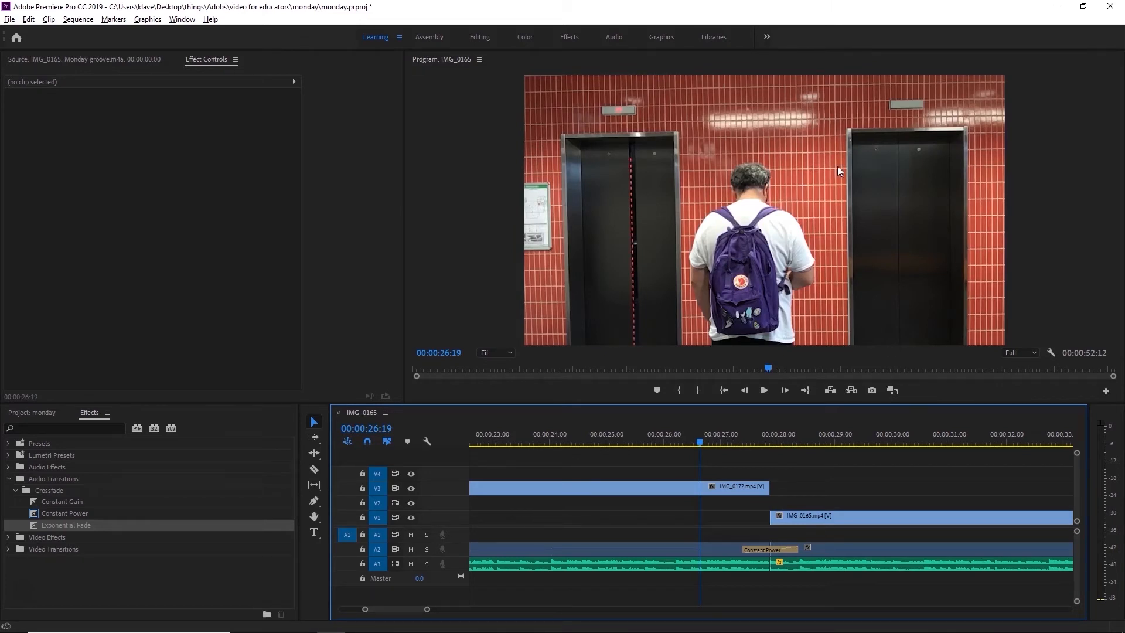
key(space)
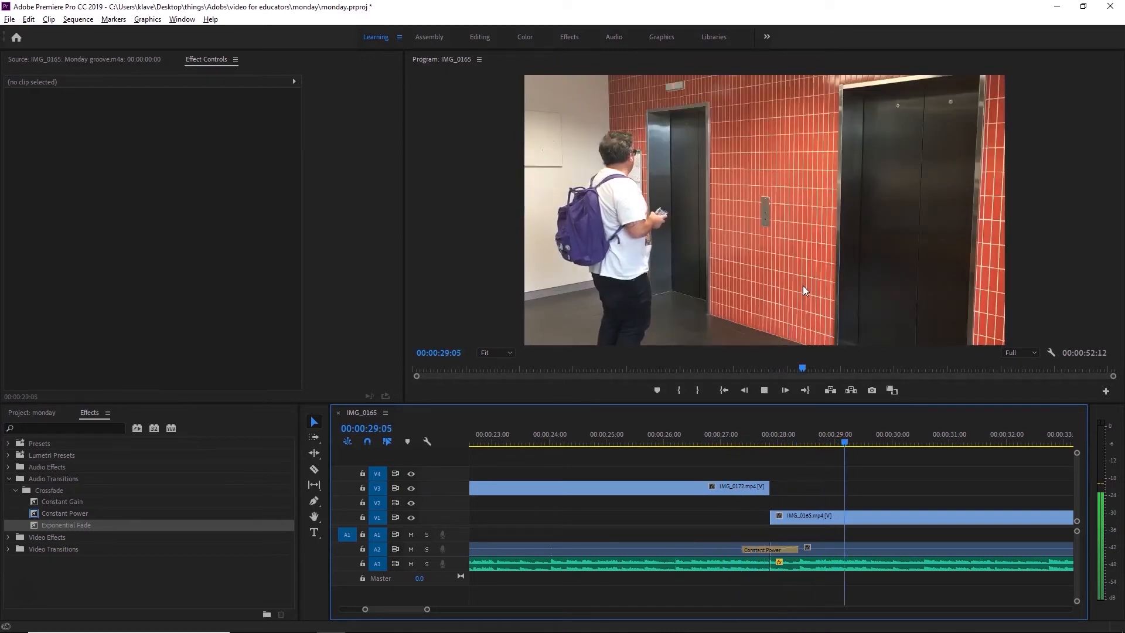
key(space)
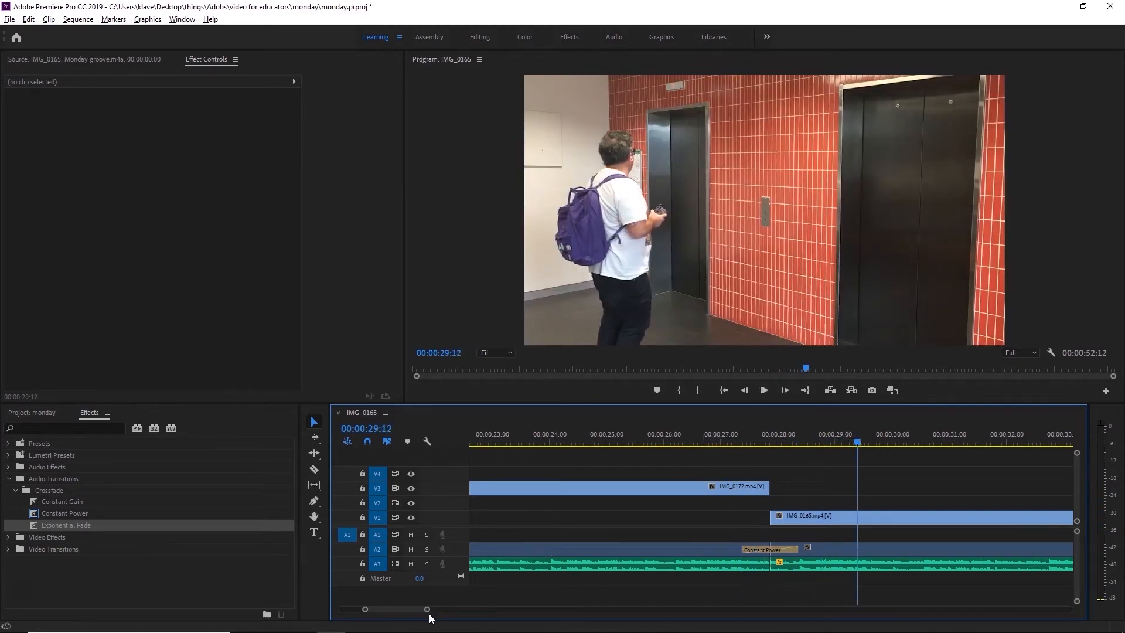
Play the rest of the sequence through to the end of the final IMG_0165.mp4 clip.
drag(427, 609, 508, 609)
key(space)
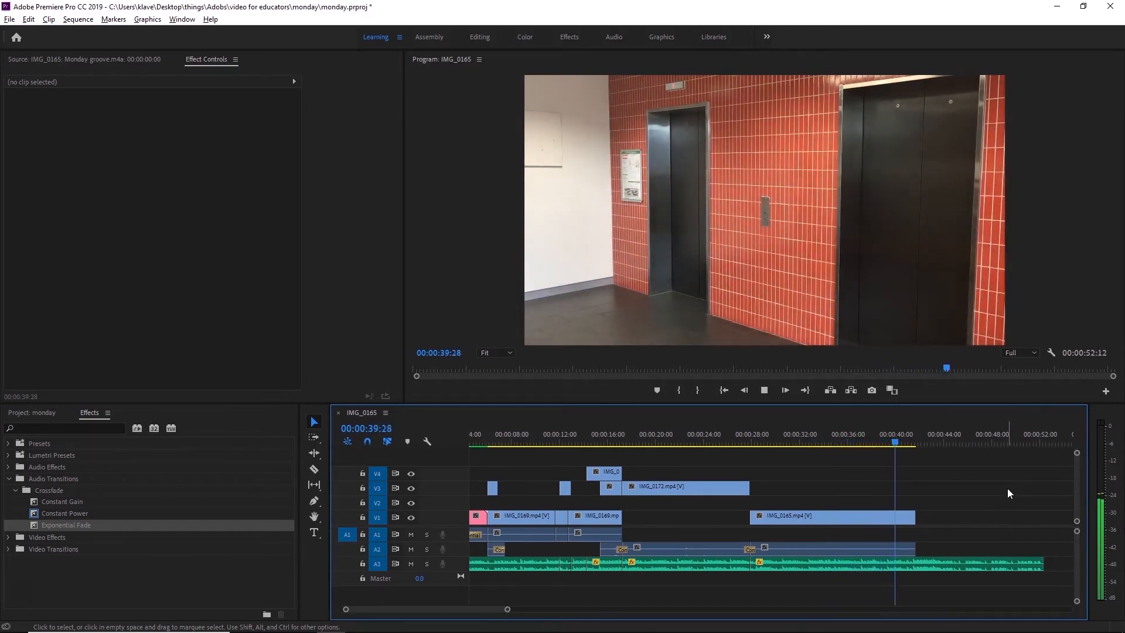
key(space)
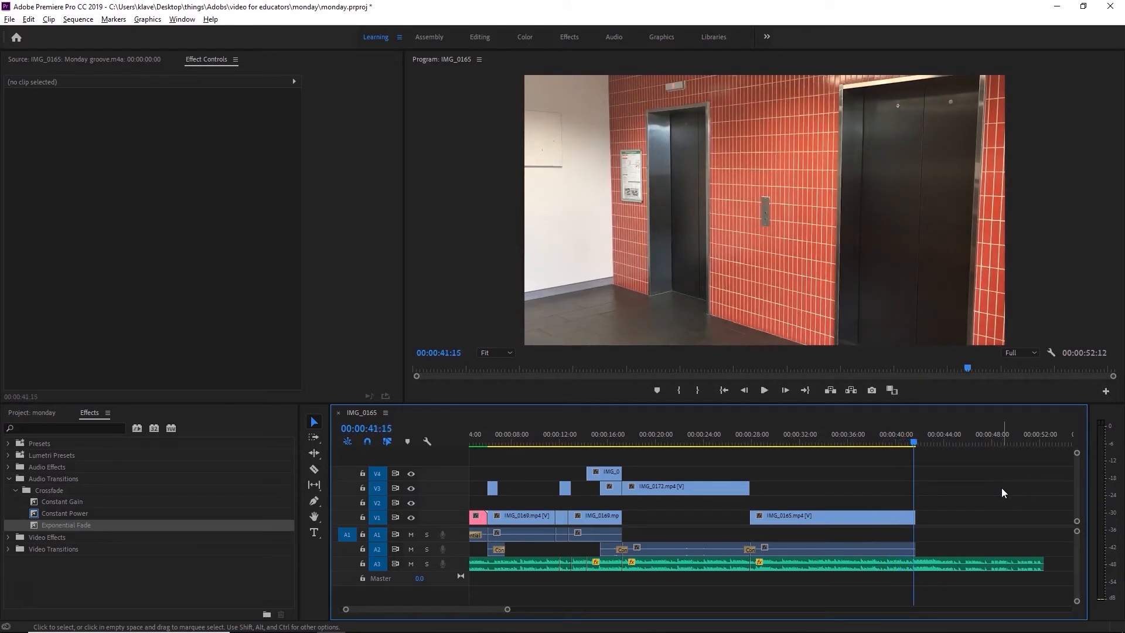
key(space)
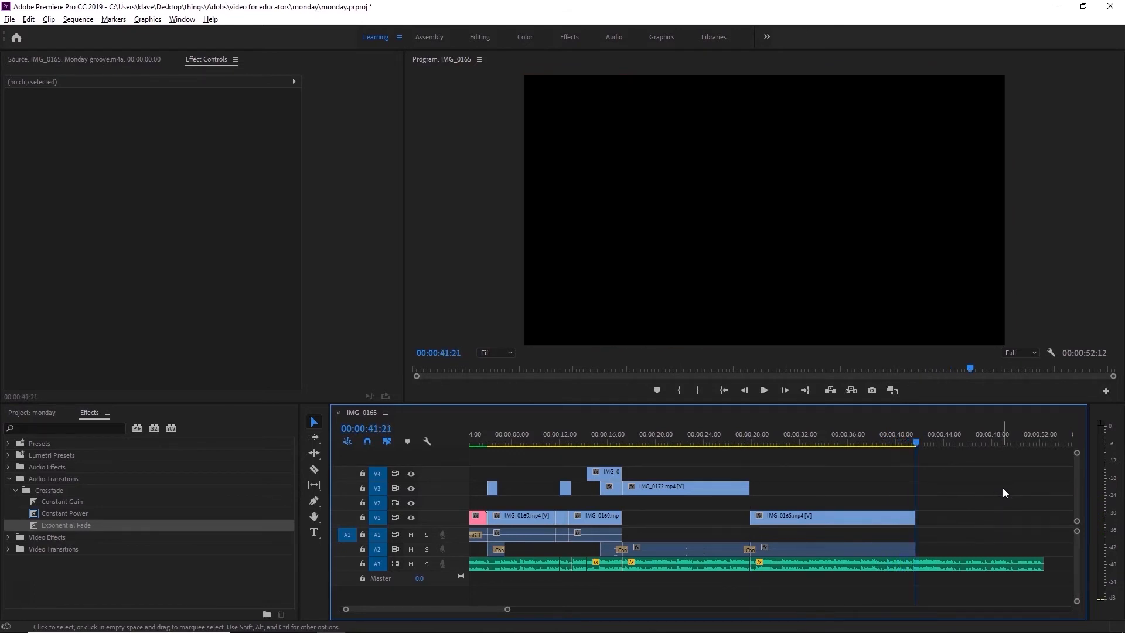
Export the empty lift lobby frame at 00:00:40:28 as a BMP still and import it into the project.
drag(882, 442, 904, 440)
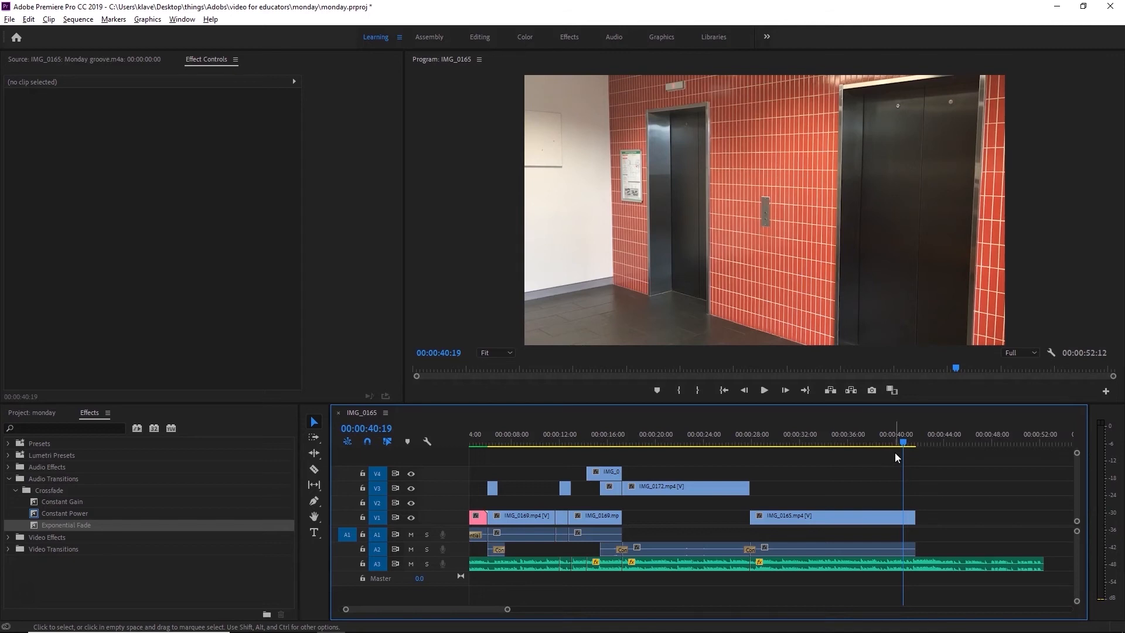
drag(904, 441, 908, 434)
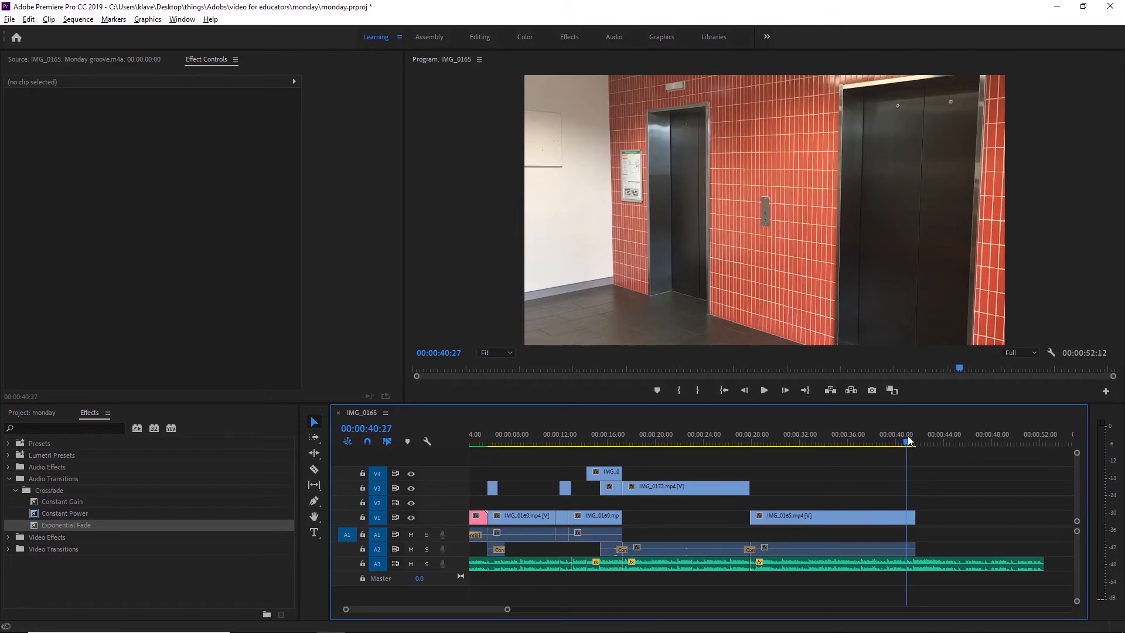
click(871, 391)
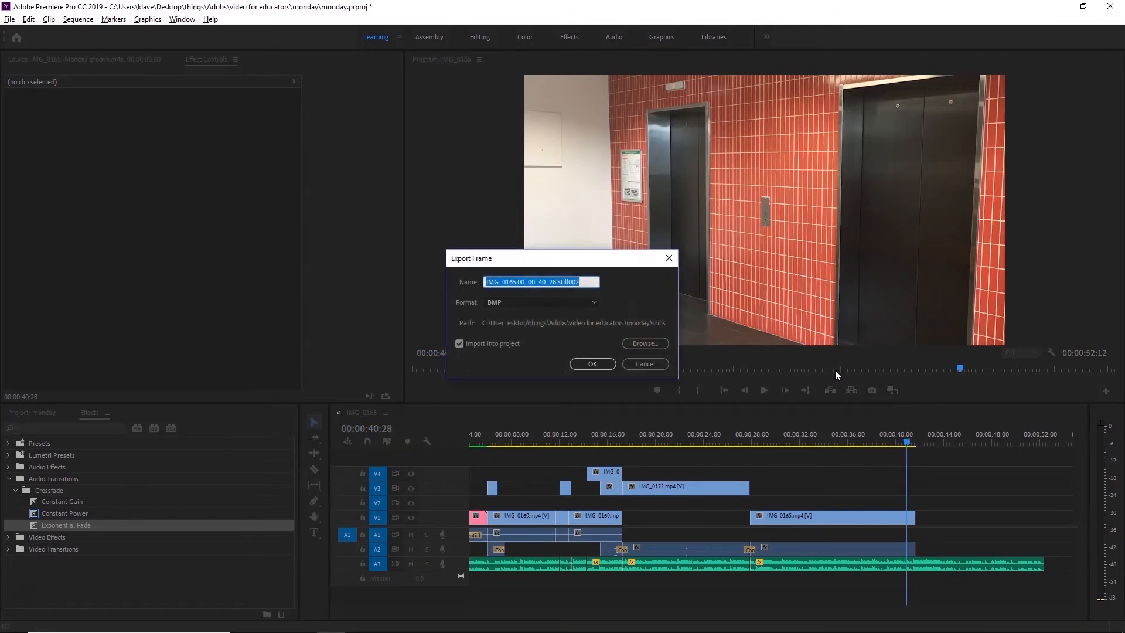
click(592, 364)
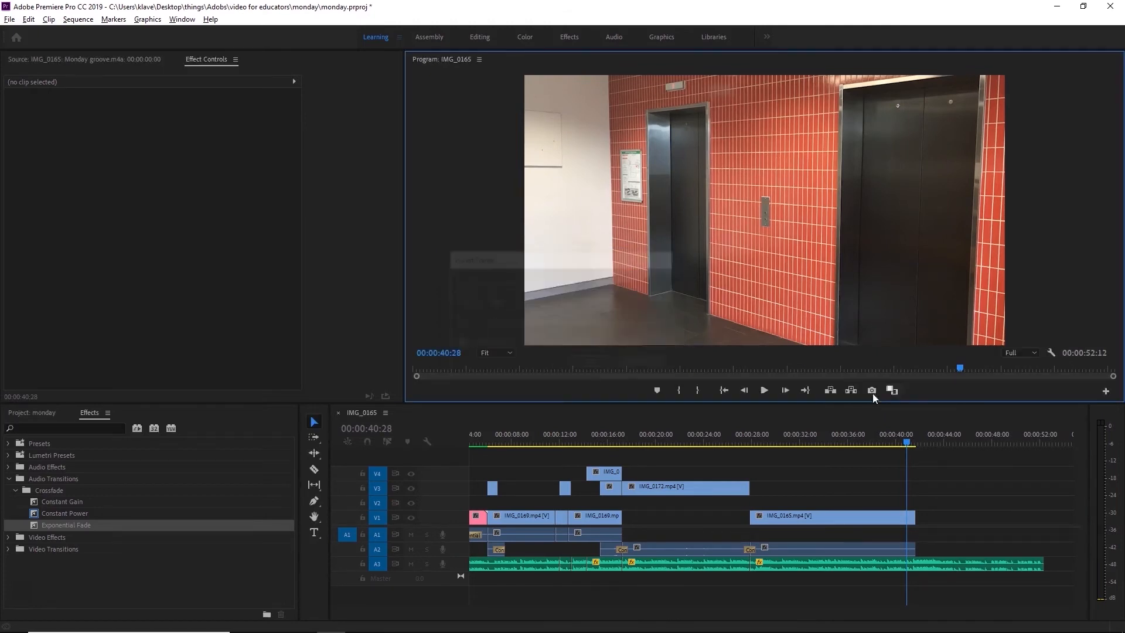
click(872, 391)
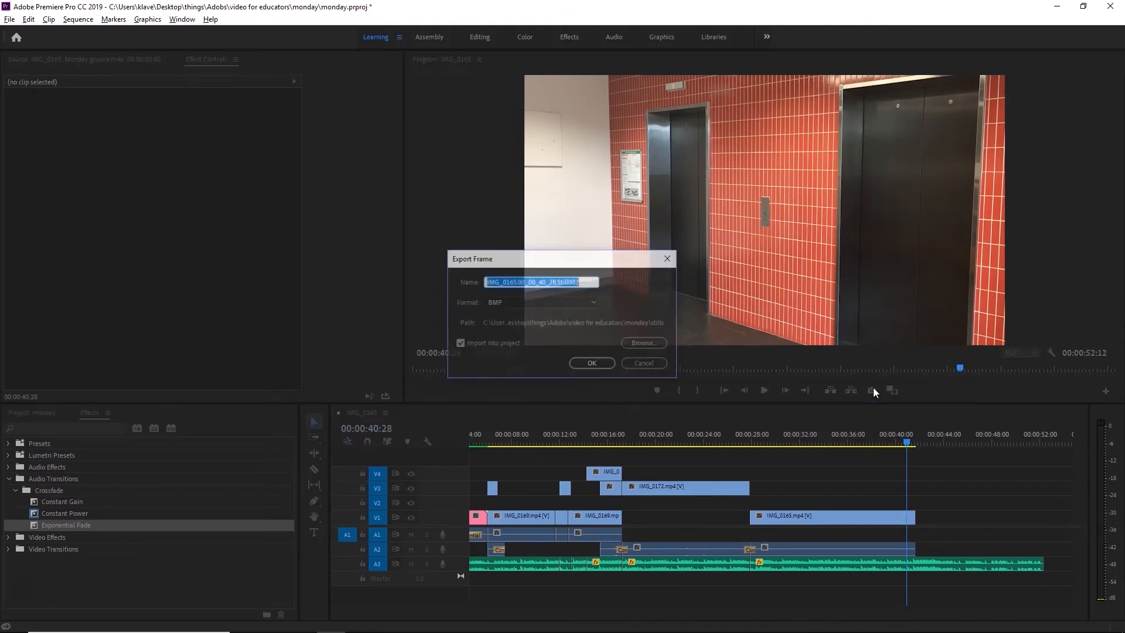
click(585, 363)
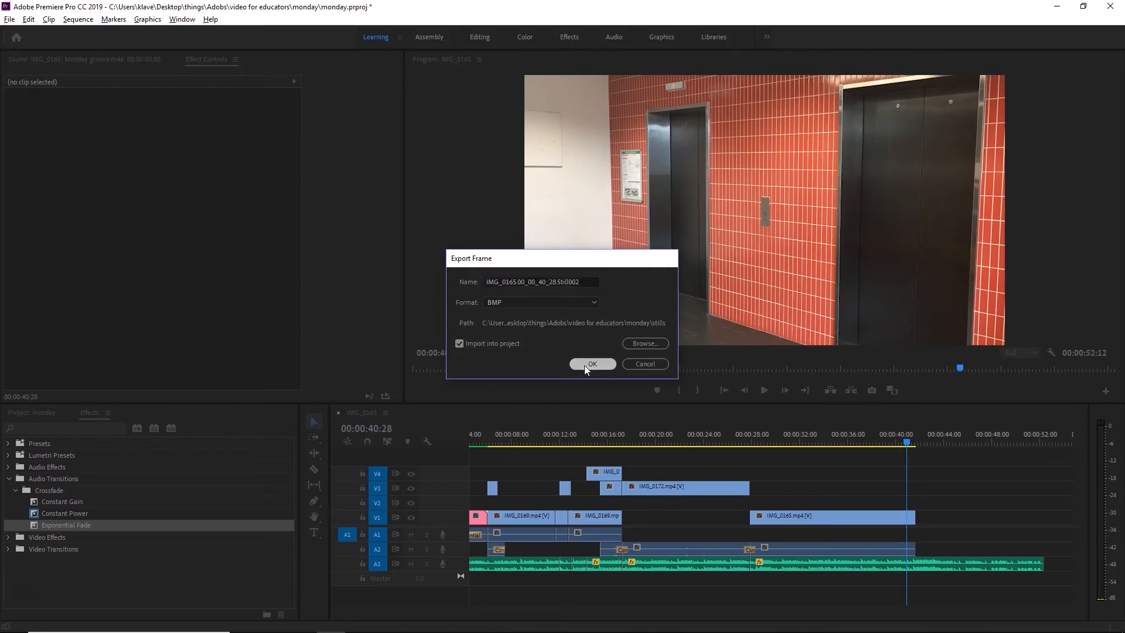
Place the exported still on V1 after the final IMG_0165.mp4 clip, ending with the music, and play through it.
click(45, 412)
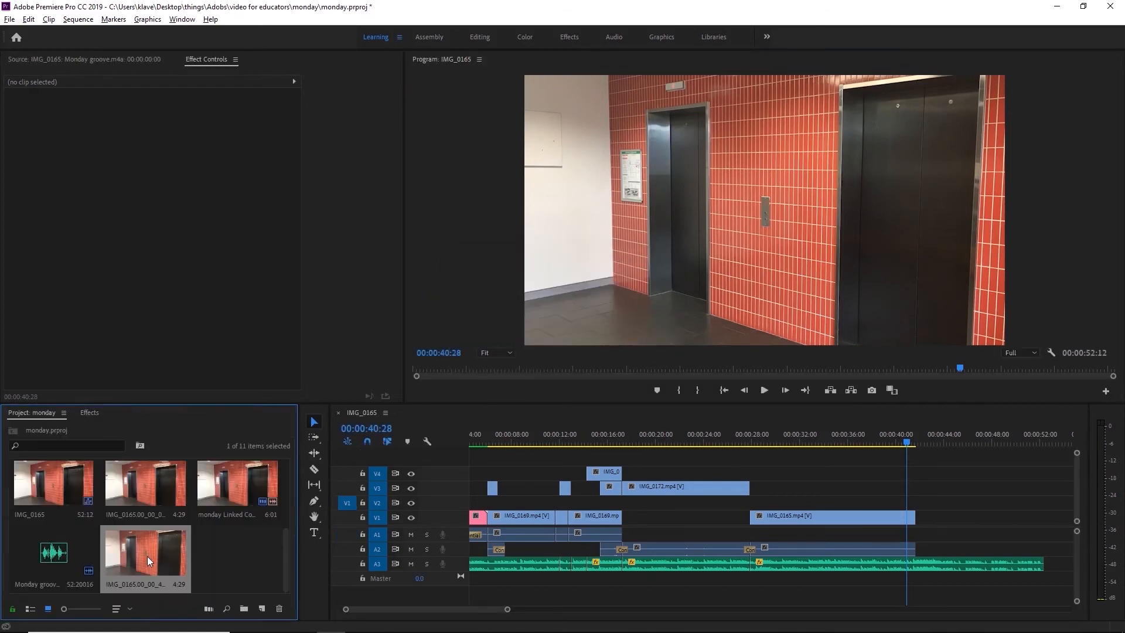
drag(147, 553, 1043, 514)
click(922, 443)
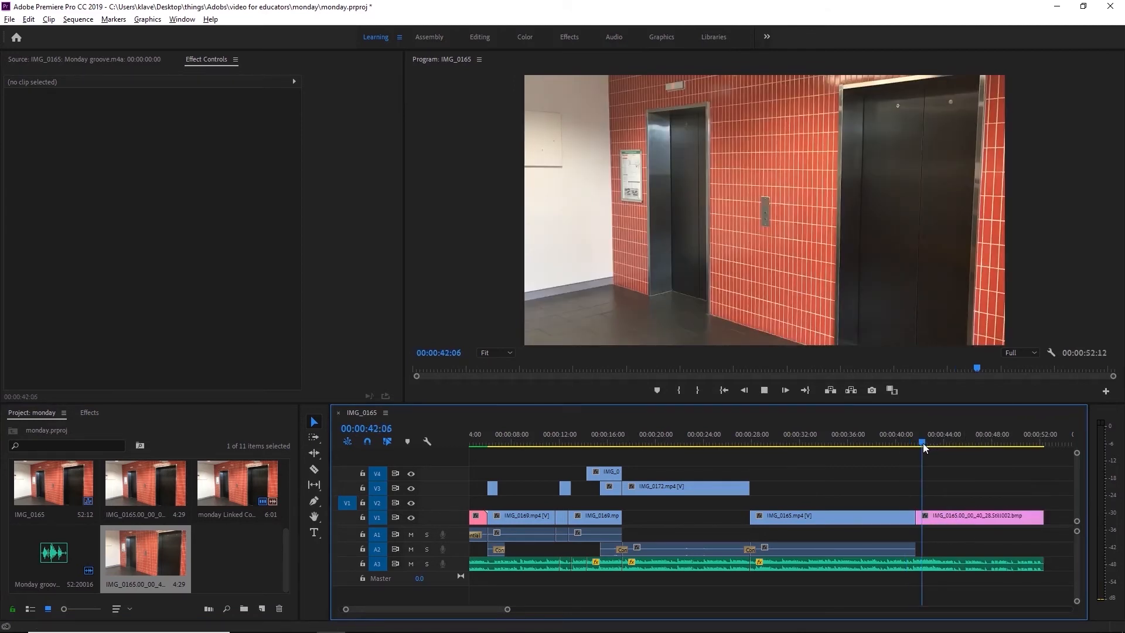
key(space)
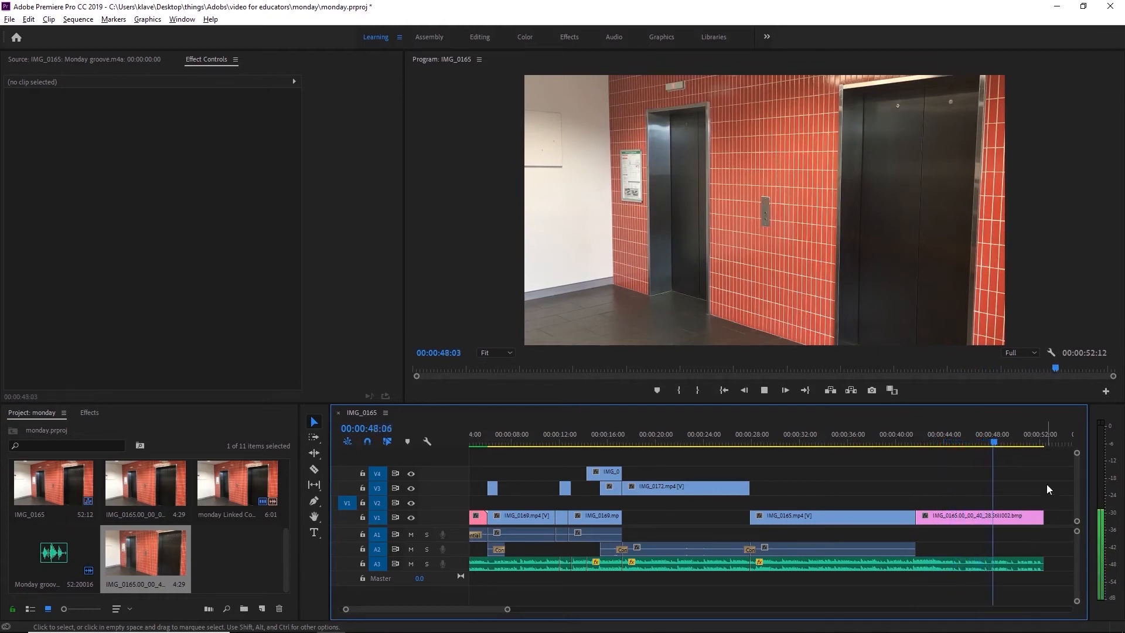
key(space)
Replace the closing lift lobby still on V1 with an After Effects composition.
click(1001, 515)
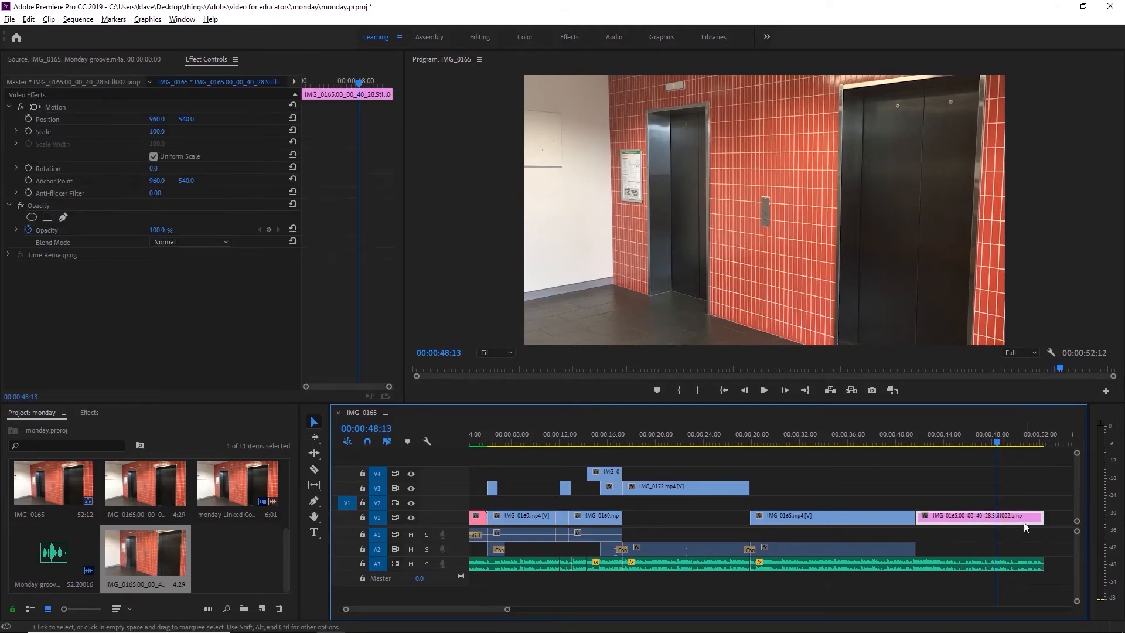
right_click(1019, 518)
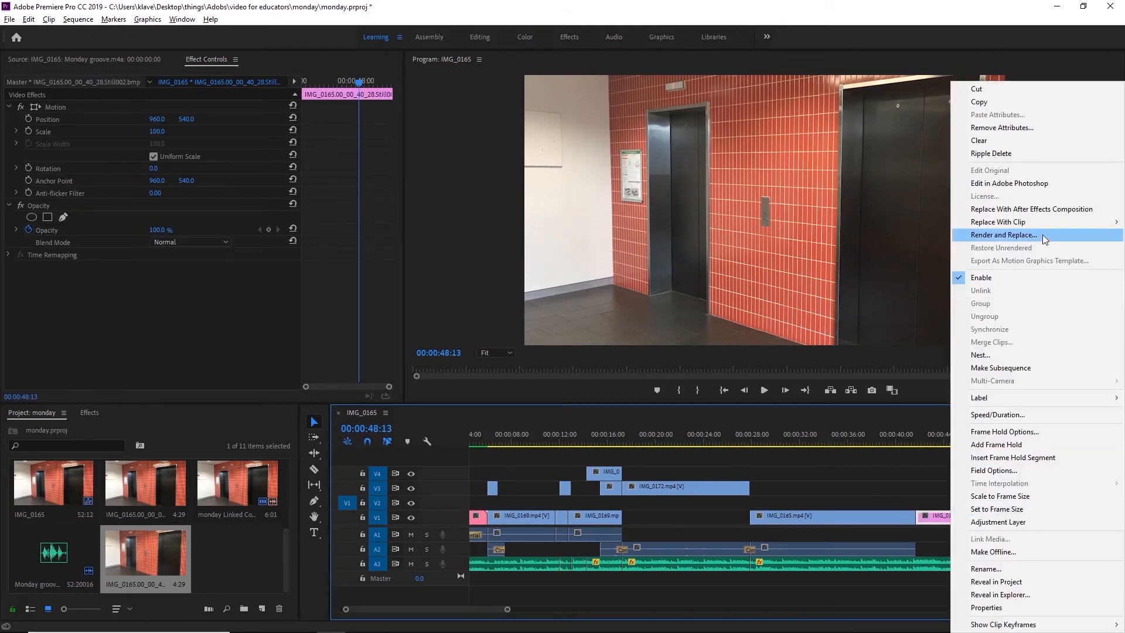
click(1047, 210)
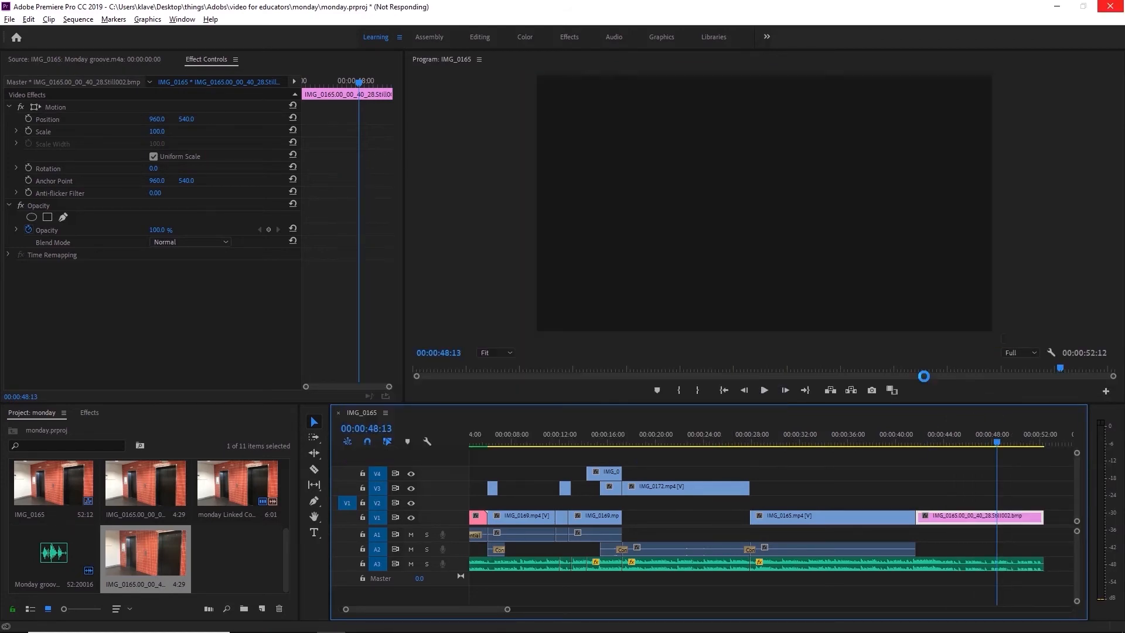
Switch to Illustrator and create a new document.
key(Return)
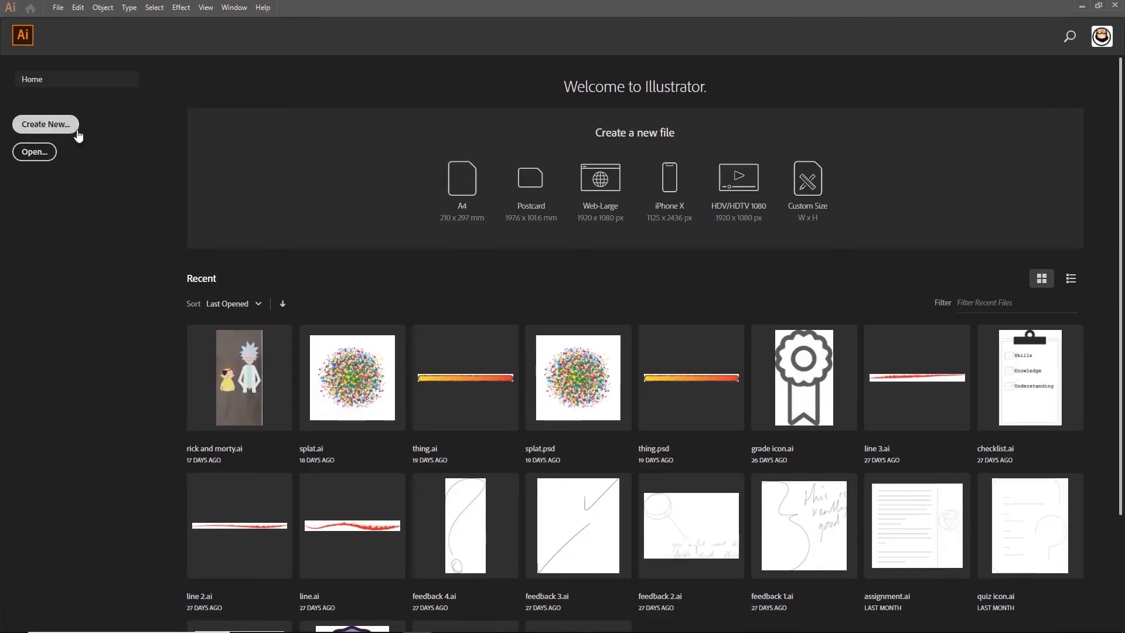
click(77, 131)
click(909, 542)
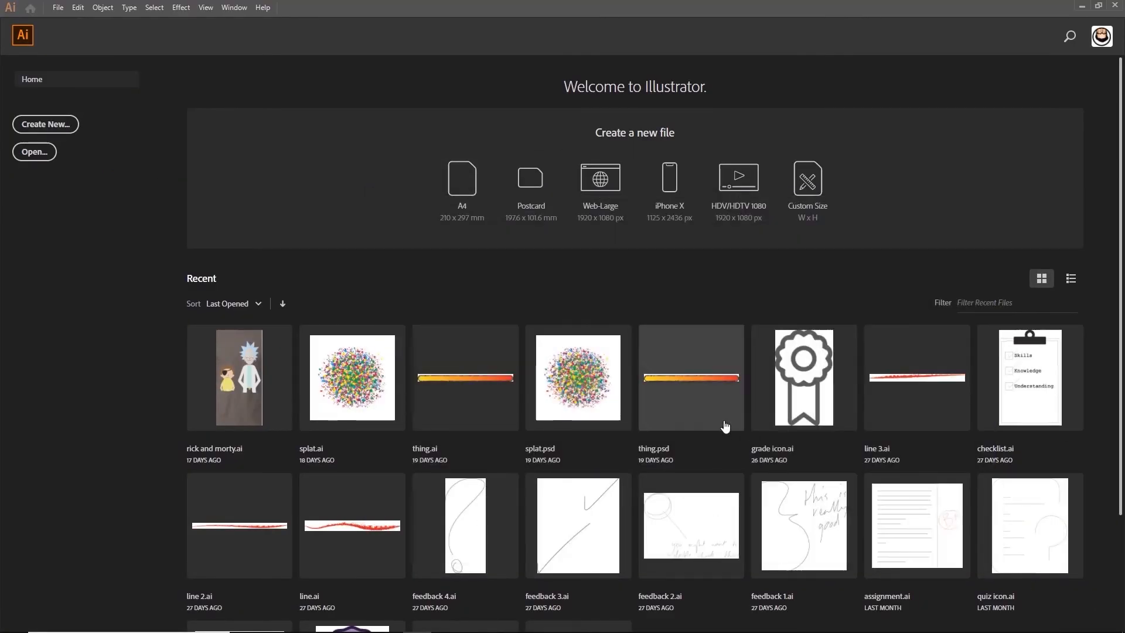
mouse_move(310, 193)
mouse_down()
mouse_move(303, 143)
mouse_move(294, 201)
mouse_up()
drag(337, 128, 347, 161)
drag(357, 124, 343, 201)
key(ctrl+z)
key(ctrl+z)
key(ctrl+z)
key(ctrl+z)
Hand-letter the word BY in the upper part of the artboard with the 5 pt. Round Paintbrush in black.
drag(309, 136, 314, 218)
drag(289, 146, 294, 240)
drag(363, 127, 382, 160)
drag(393, 112, 382, 200)
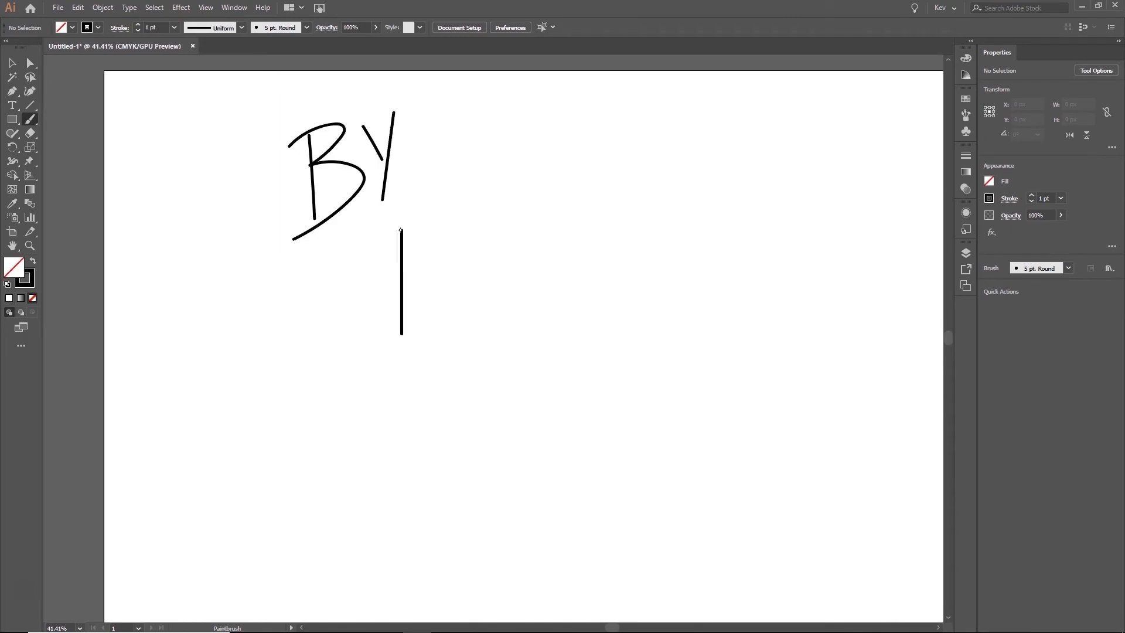
drag(593, 498, 627, 482)
drag(633, 393, 647, 456)
key(ctrl+z)
key(ctrl+z)
key(ctrl+z)
key(ctrl+z)
key(ctrl+z)
Continue hand-lettering the creator's surname in capitals with the 5 pt. Round brush, painting its fourth and fifth letters.
drag(572, 378, 578, 469)
drag(569, 379, 627, 367)
drag(568, 416, 617, 407)
drag(571, 463, 657, 455)
drag(661, 369, 674, 478)
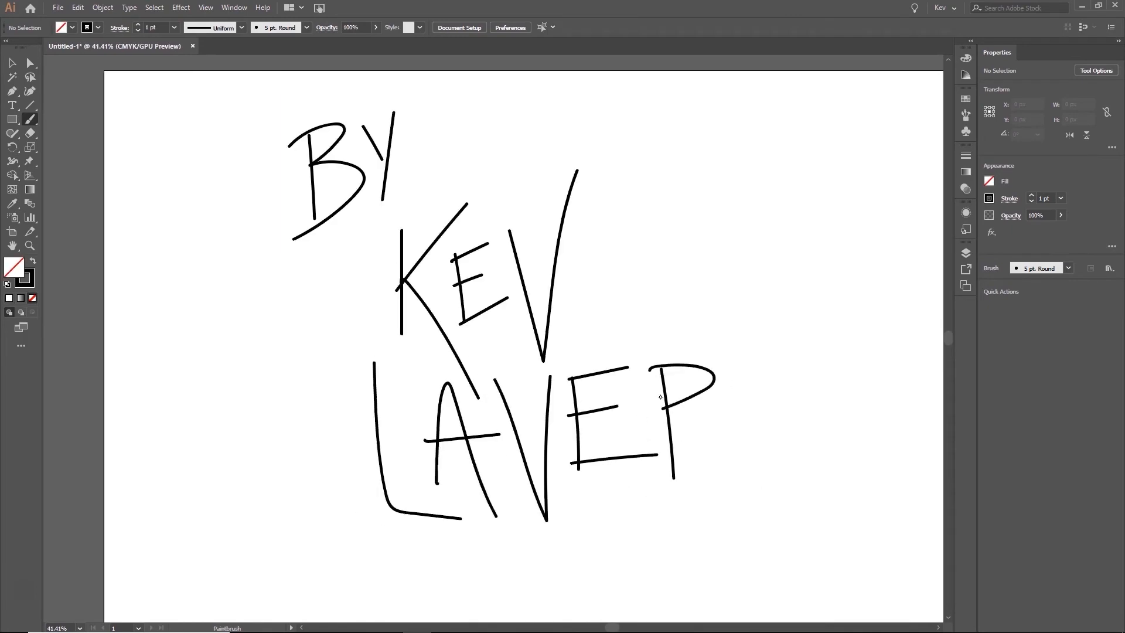
Reposition the long stroke of the Y in BY and the strokes of the surname's fifth letter so they join neatly.
key(v)
drag(391, 138, 387, 141)
drag(757, 400, 758, 402)
drag(716, 462, 716, 463)
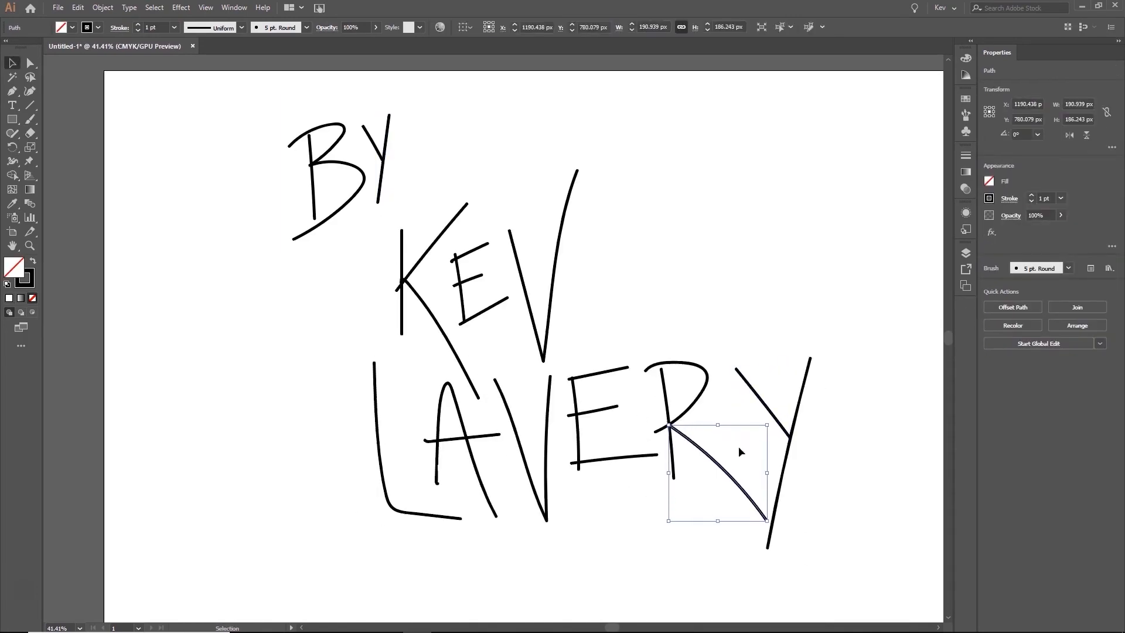
Tighten the surname's spacing by moving the strokes of its last letters closer to the preceding ones.
drag(792, 439, 786, 441)
drag(821, 528, 693, 319)
key(Left)
drag(667, 478, 669, 477)
drag(814, 352, 557, 493)
click(546, 492)
Convert the rounded corner anchor of the surname's first letter to a sharp corner point.
key(a)
click(397, 513)
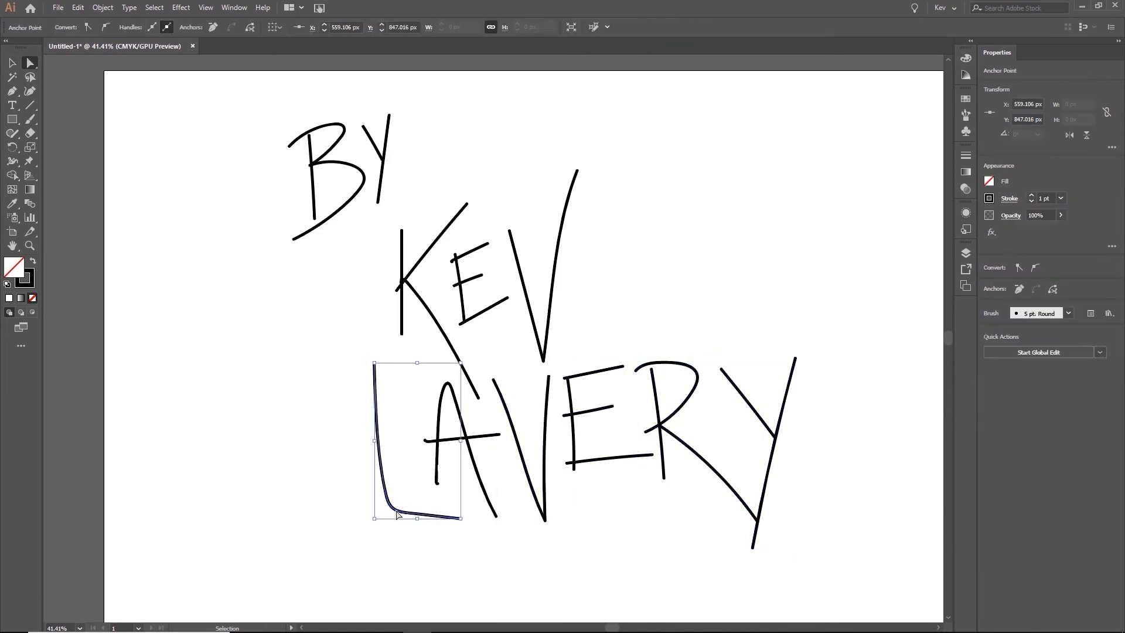
key(ctrl+plus)
key(ctrl+plus)
key(ctrl+plus)
key(ctrl+plus)
key(ctrl+plus)
click(86, 26)
drag(11, 91, 76, 119)
click(466, 286)
Reshape the surname's first letter by moving its corner point slightly outward and raising the free end of its foot.
key(ctrl+minus)
key(ctrl+minus)
key(ctrl+minus)
drag(383, 319, 360, 332)
drag(495, 339, 493, 321)
key(ctrl+minus)
key(ctrl+minus)
key(ctrl+minus)
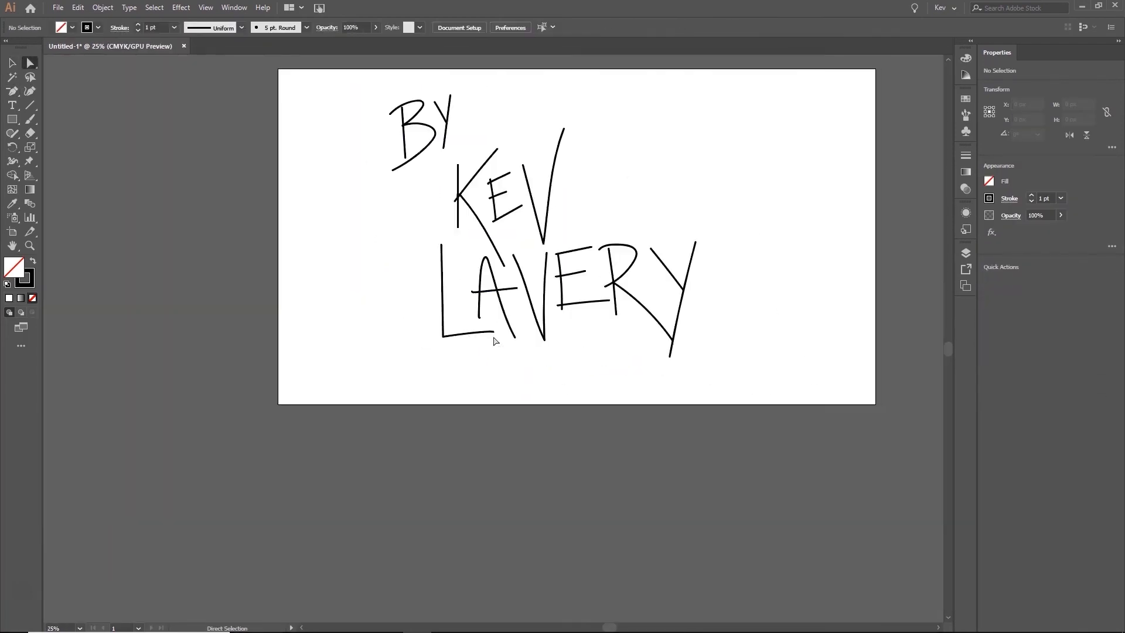
Deselect all the artwork and save the hand-lettered credits document.
key(ctrl+a)
key(ctrl+shift+a)
key(ctrl+s)
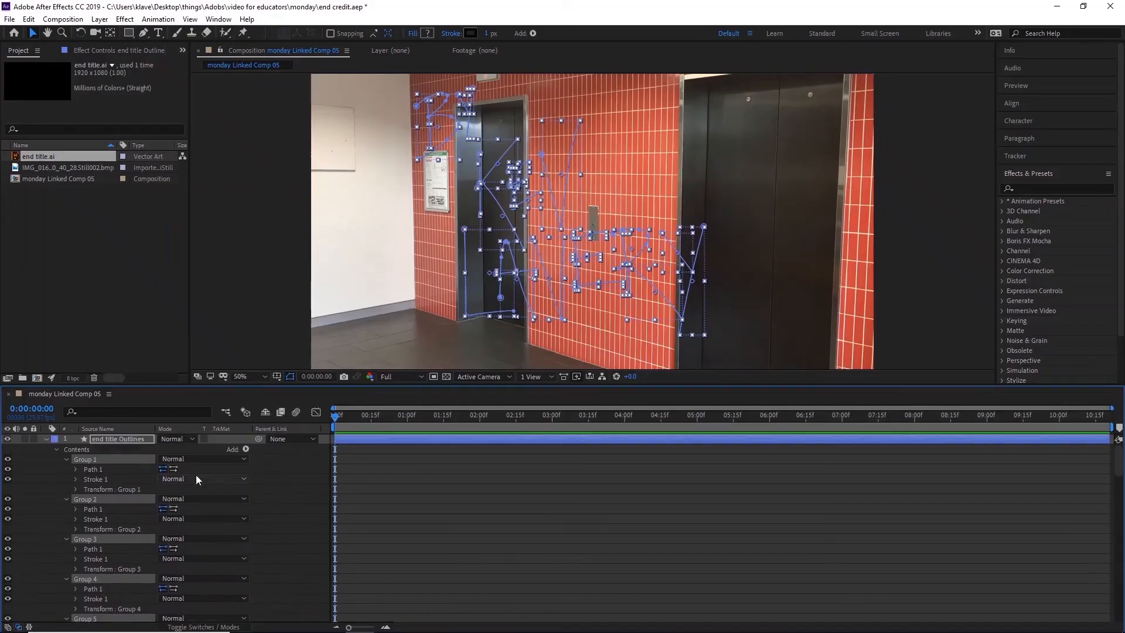
In After Effects, set the outgoing velocity influence of the first Trim Paths End keyframe to 200%.
scroll(209, 528, down, 2)
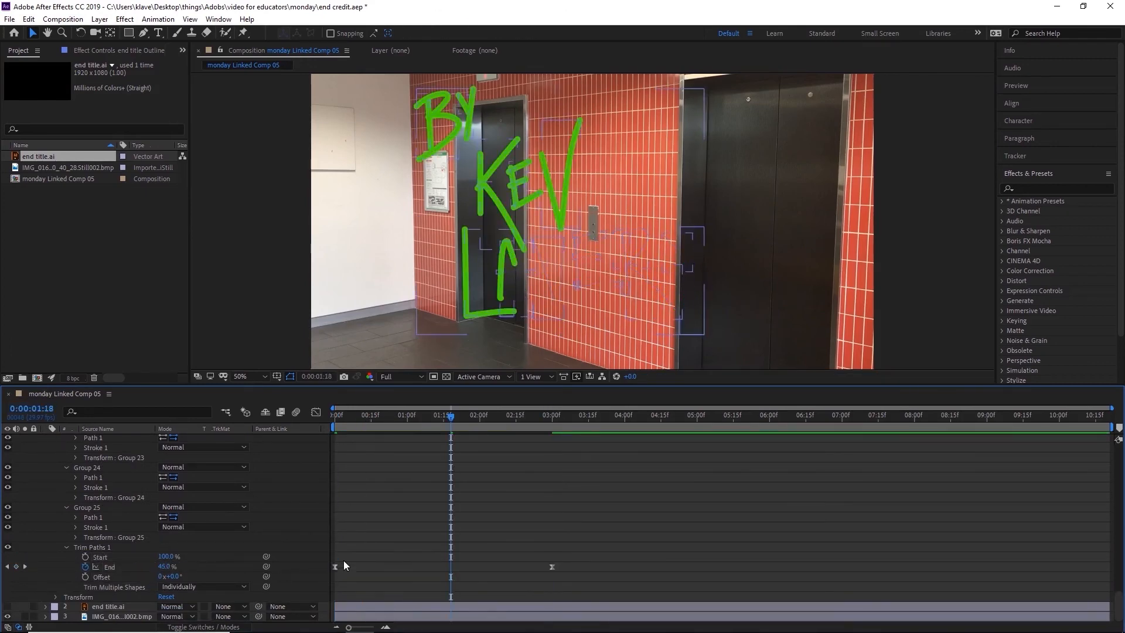
key(ctrl+shift+k)
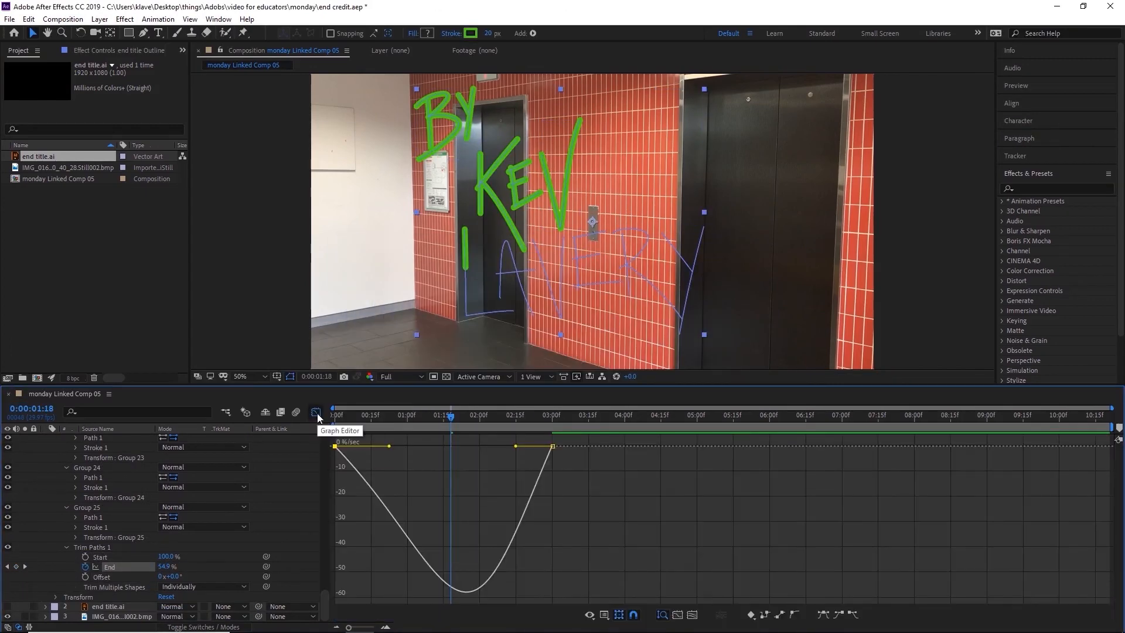
text(200)
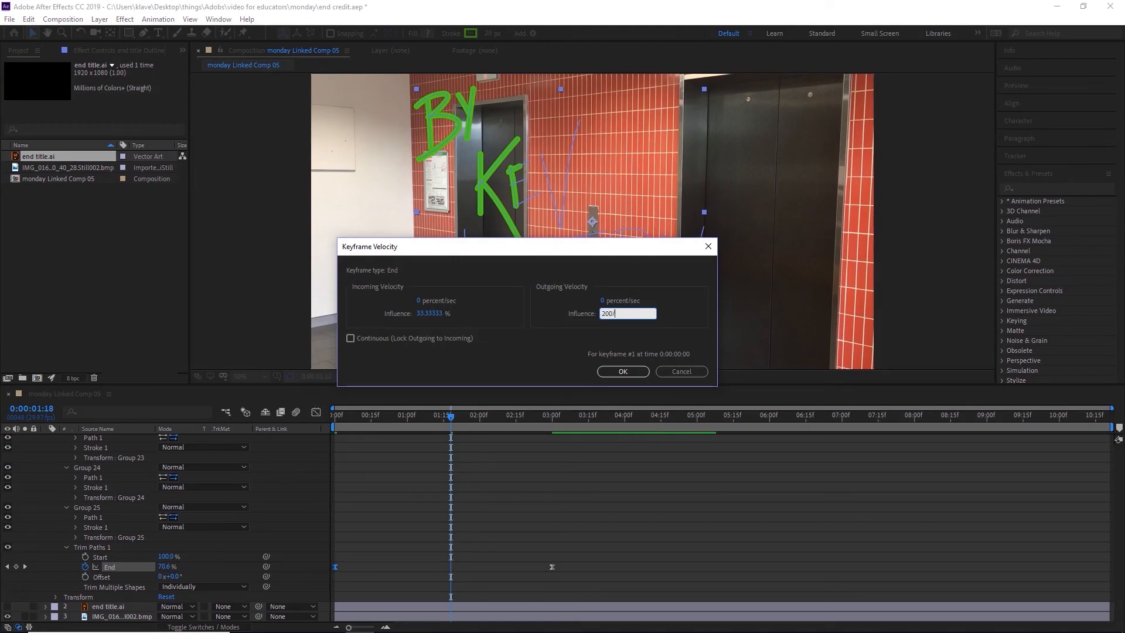
key(Return)
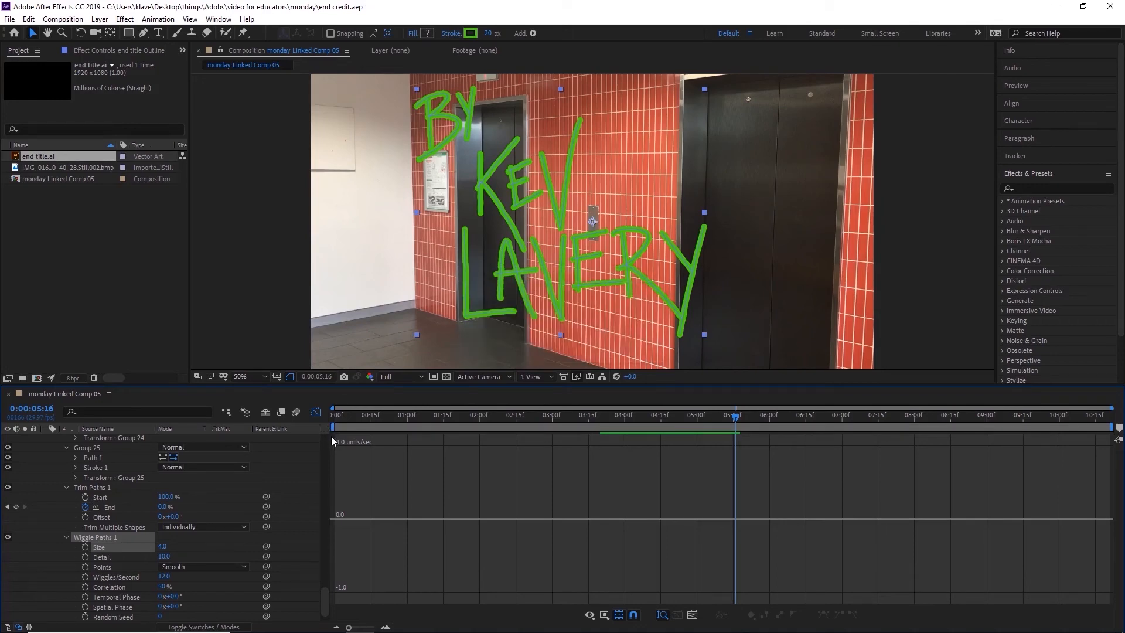
Switch to Premiere Pro and review the end credit clip and the opening title of the IMG_0165 sequence.
drag(955, 440, 1014, 444)
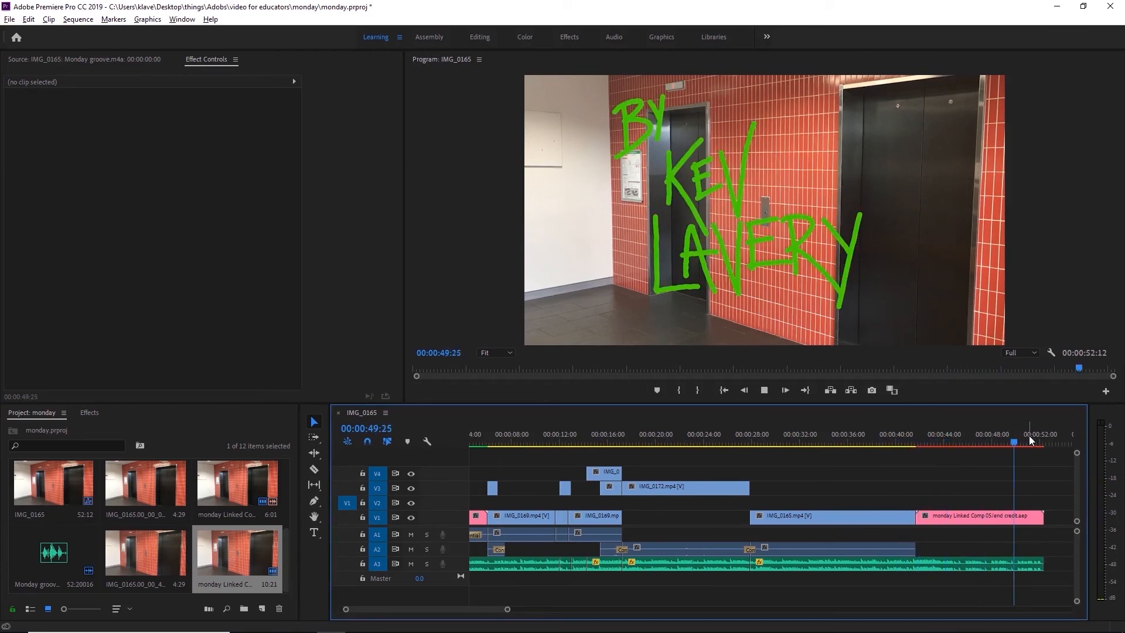
click(1030, 444)
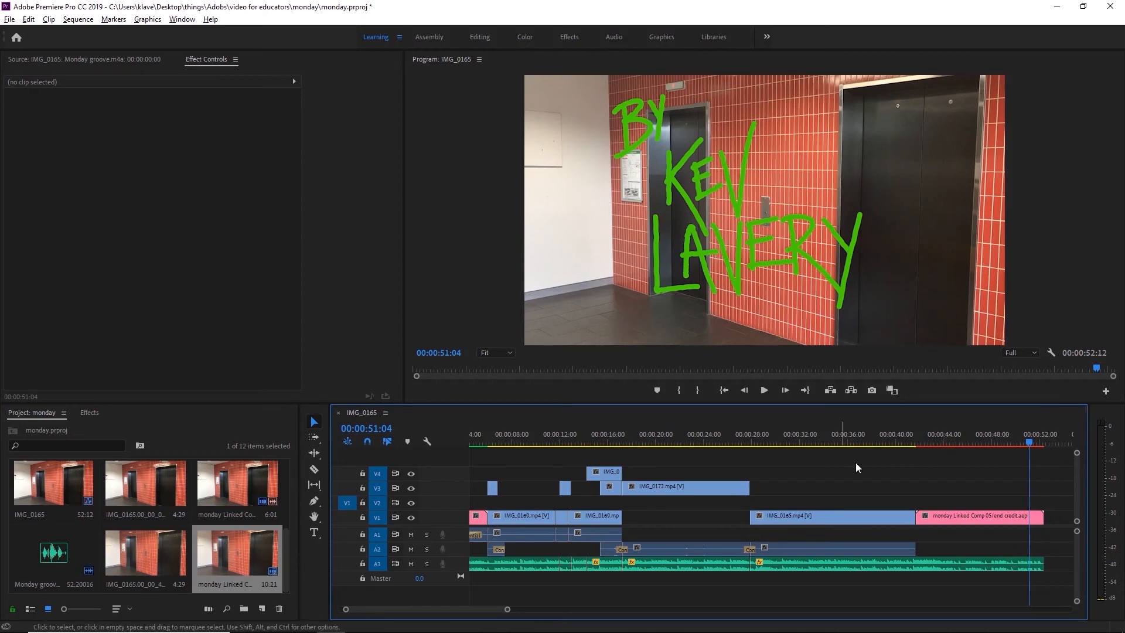
drag(741, 435, 756, 435)
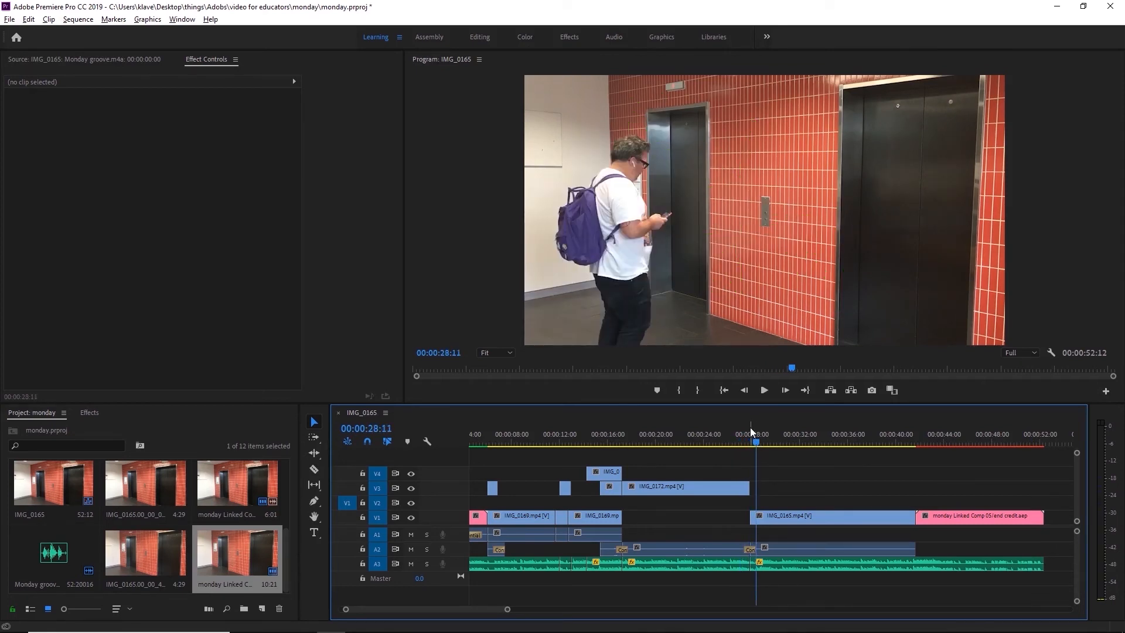
mouse_move(471, 434)
mouse_down()
mouse_move(457, 434)
mouse_move(487, 442)
mouse_move(458, 438)
mouse_up()
key(space)
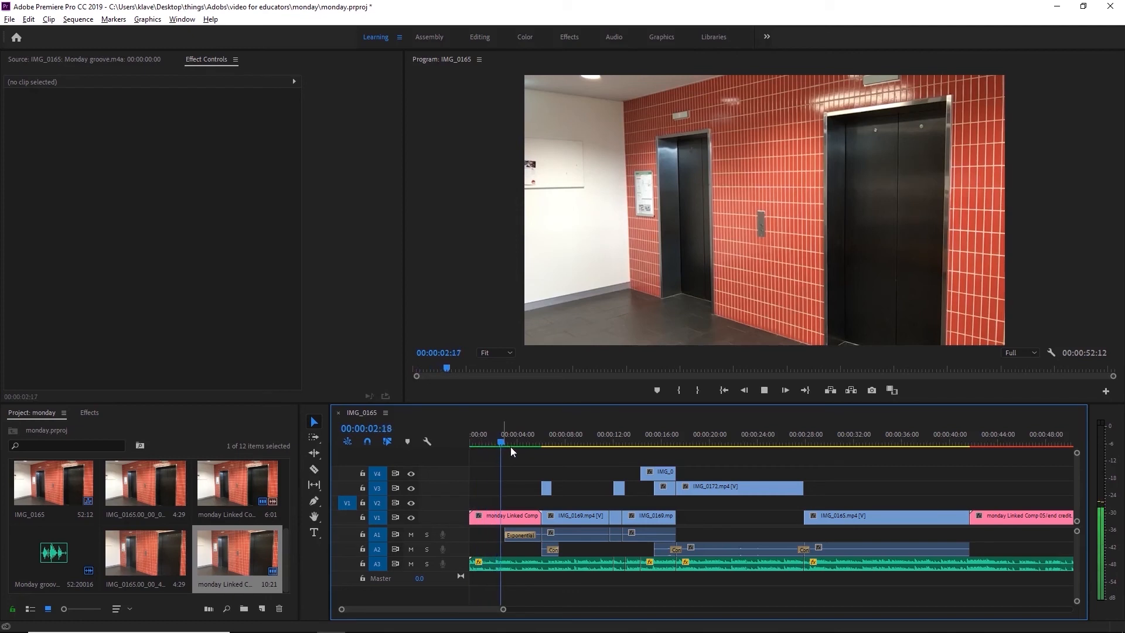
key(space)
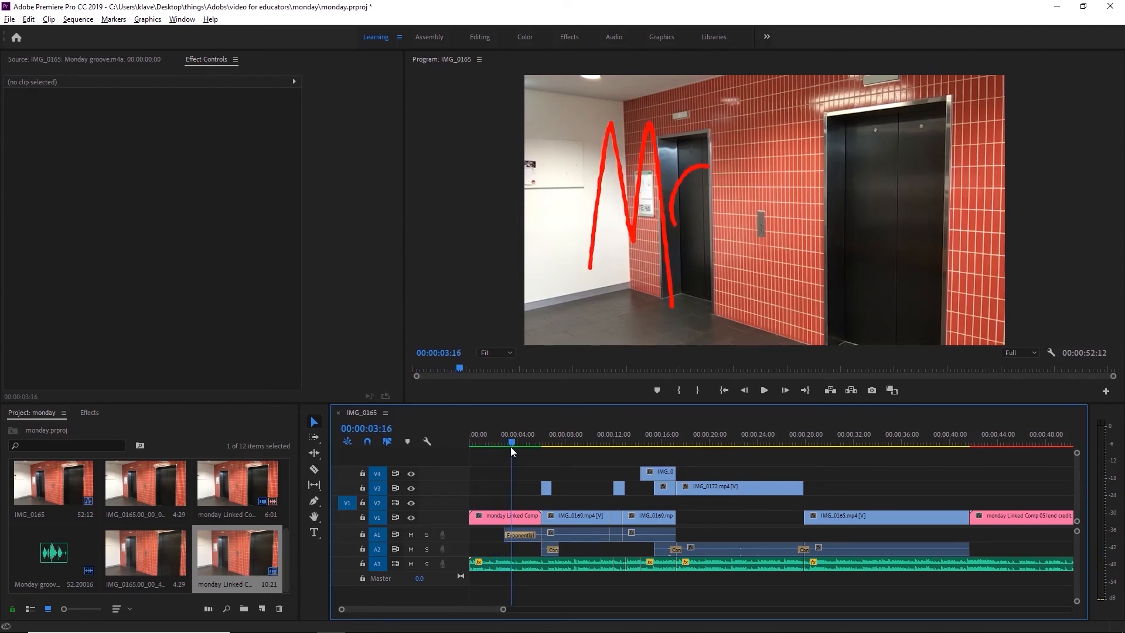
drag(617, 430, 470, 438)
key(space)
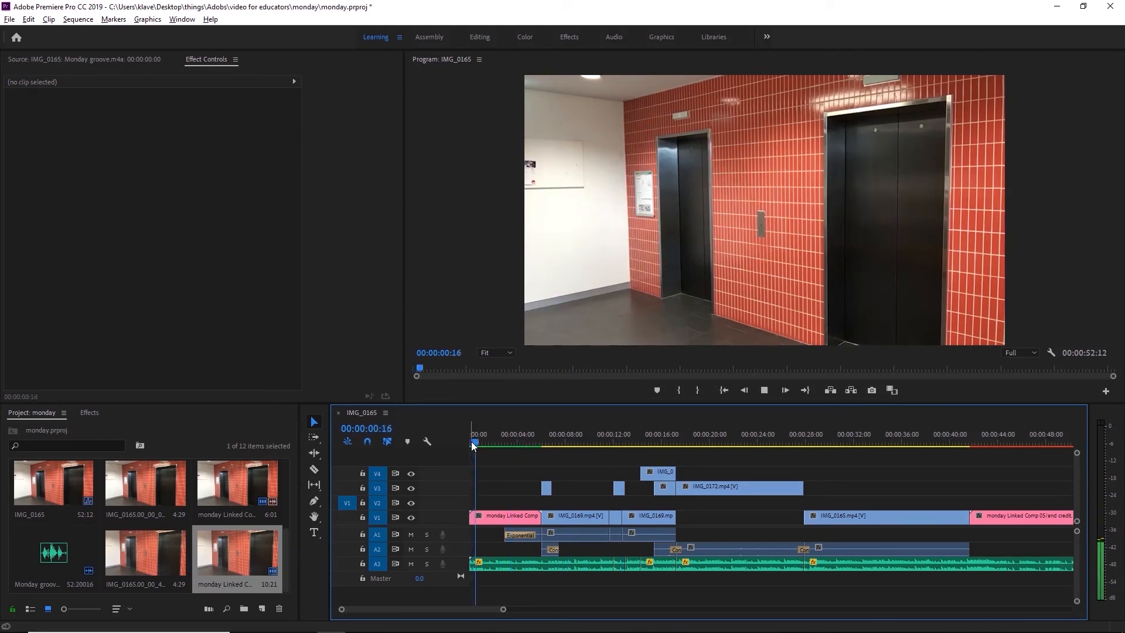
key(space)
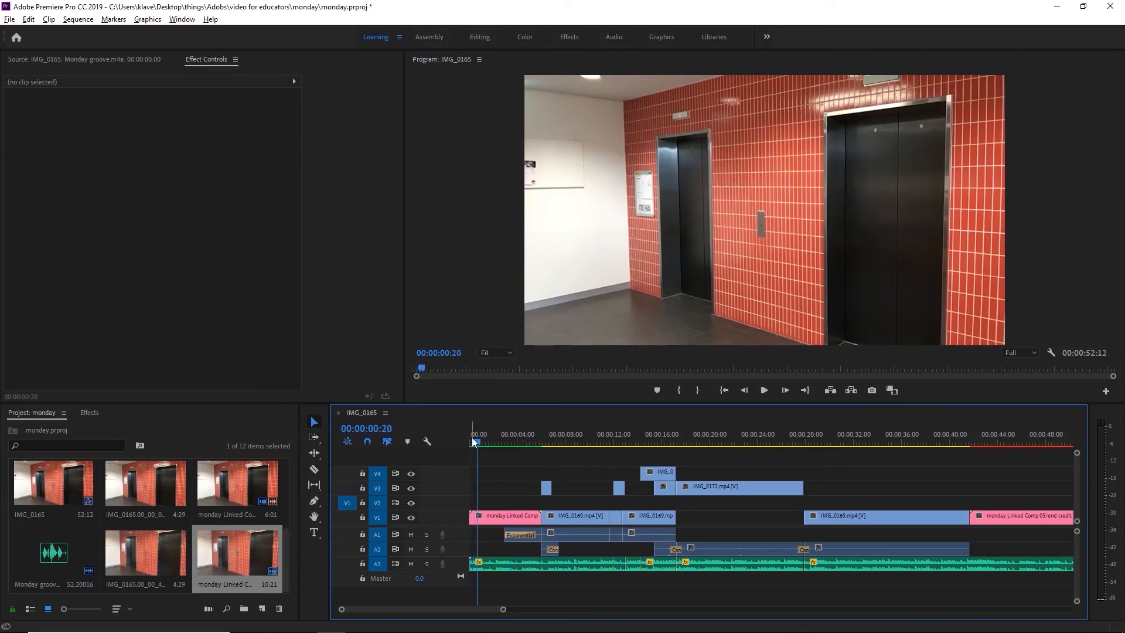
Play through the middle of the sequence to check the pocket, earphone and lift shots against the music.
mouse_move(472, 437)
mouse_down()
mouse_move(621, 446)
mouse_move(607, 445)
mouse_up()
key(space)
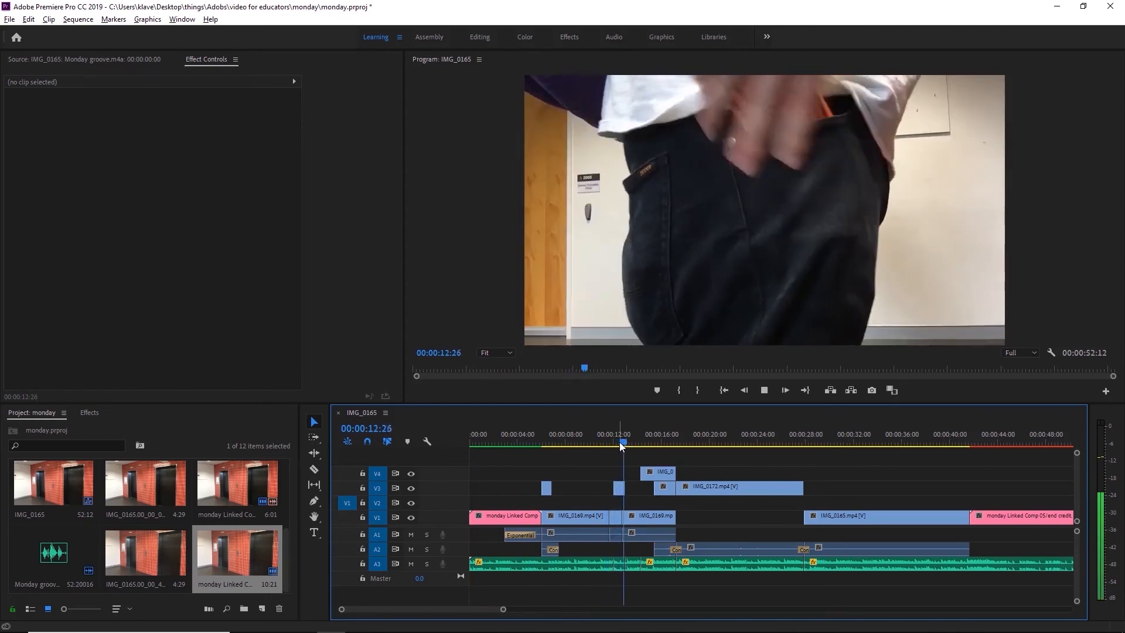
key(space)
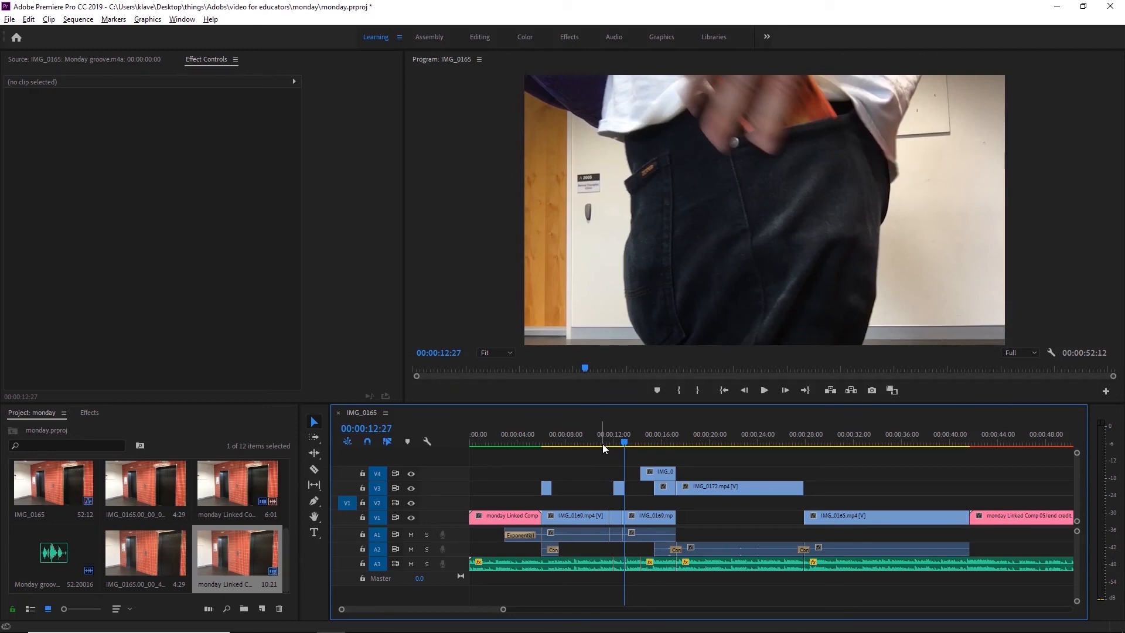
drag(631, 442, 668, 437)
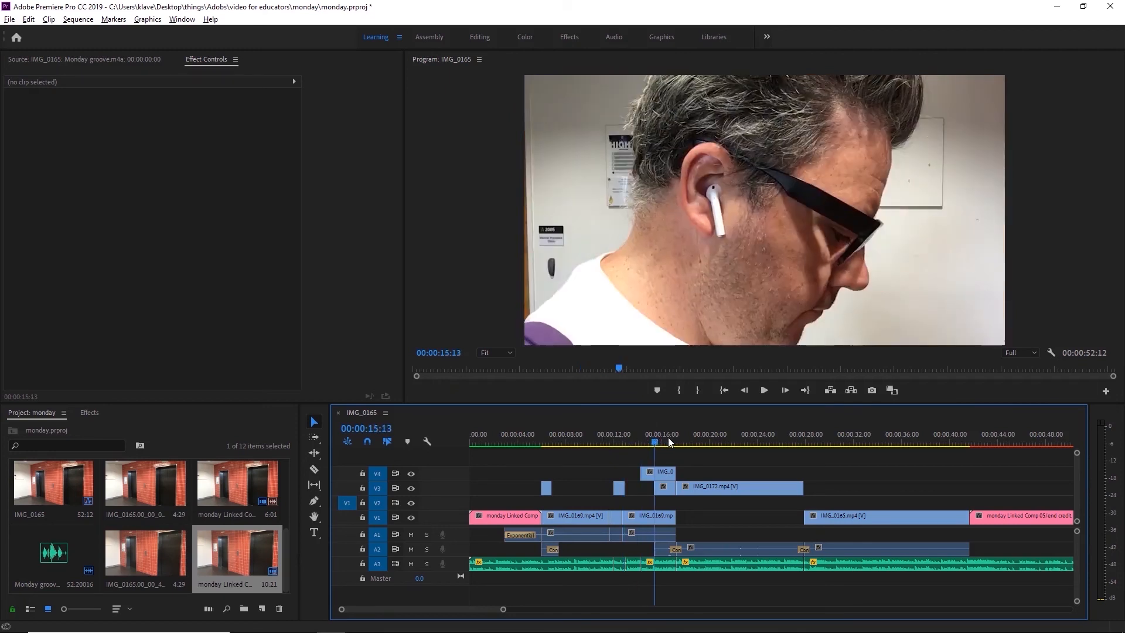
key(space)
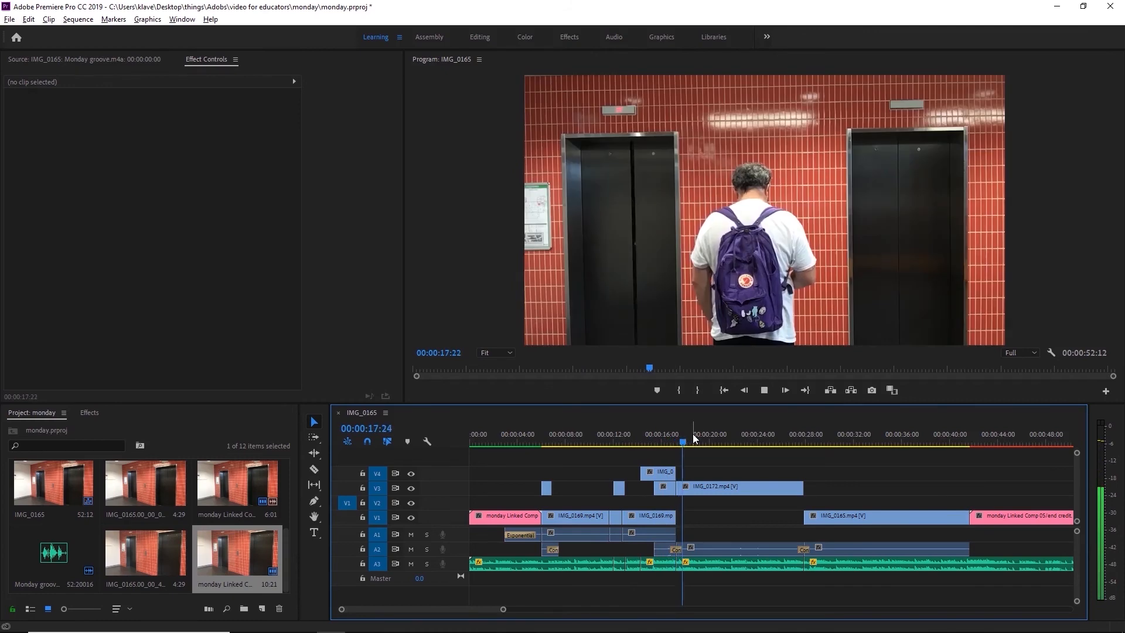
key(space)
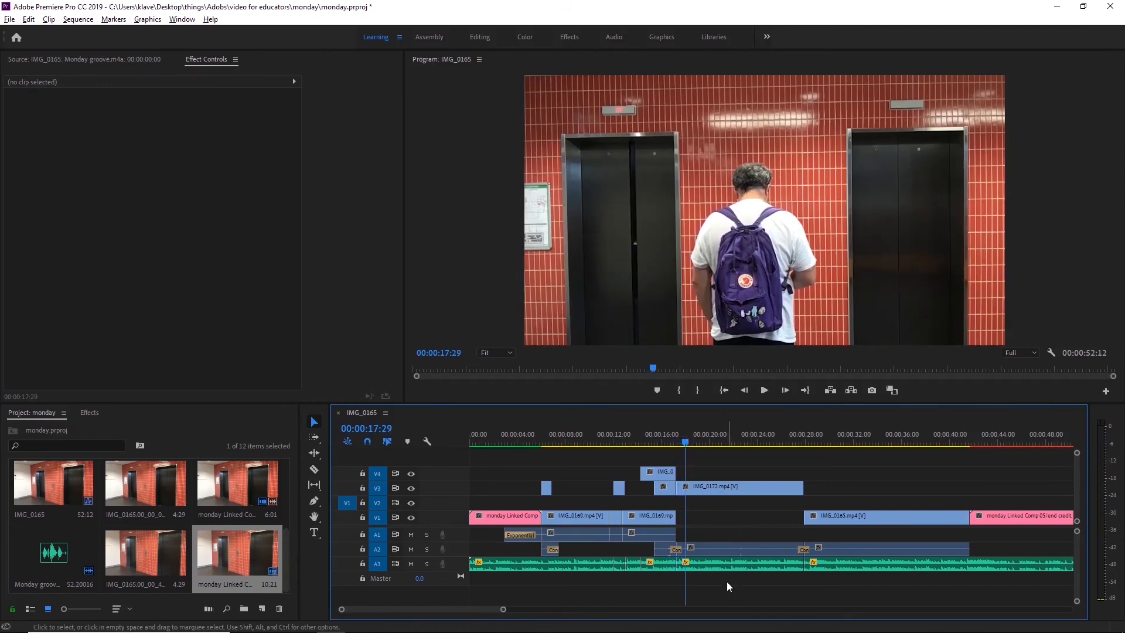
click(663, 439)
key(space)
key(space)
Add an Exponential Fade to the end of the Monday groove music on track A3 and shorten it to 14 frames.
drag(503, 609, 542, 609)
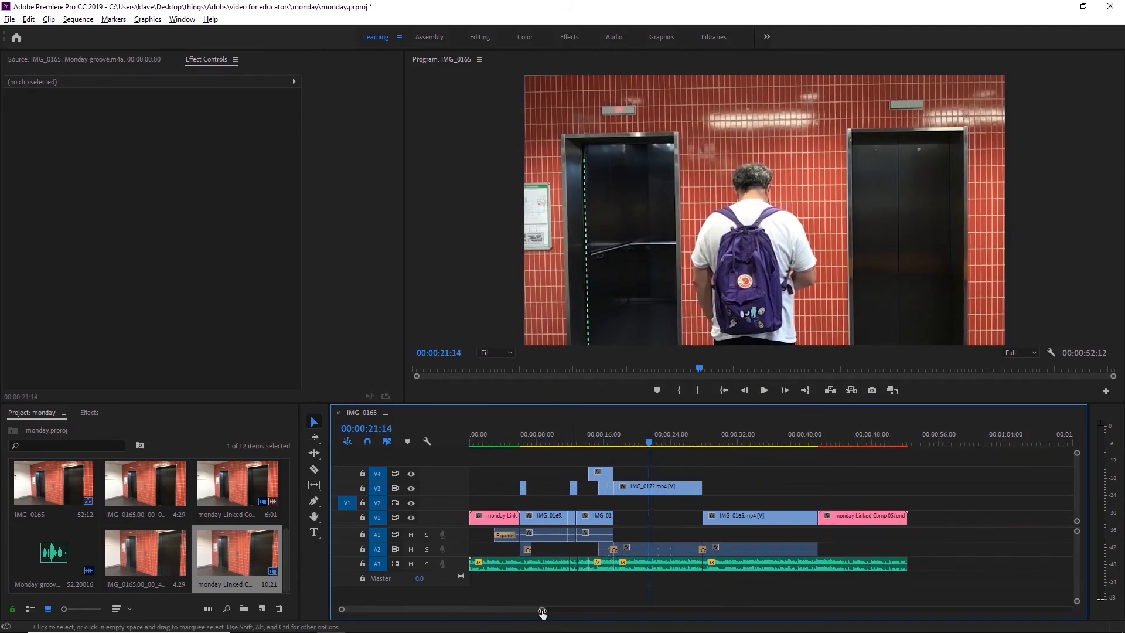
click(866, 437)
key(space)
key(space)
click(90, 414)
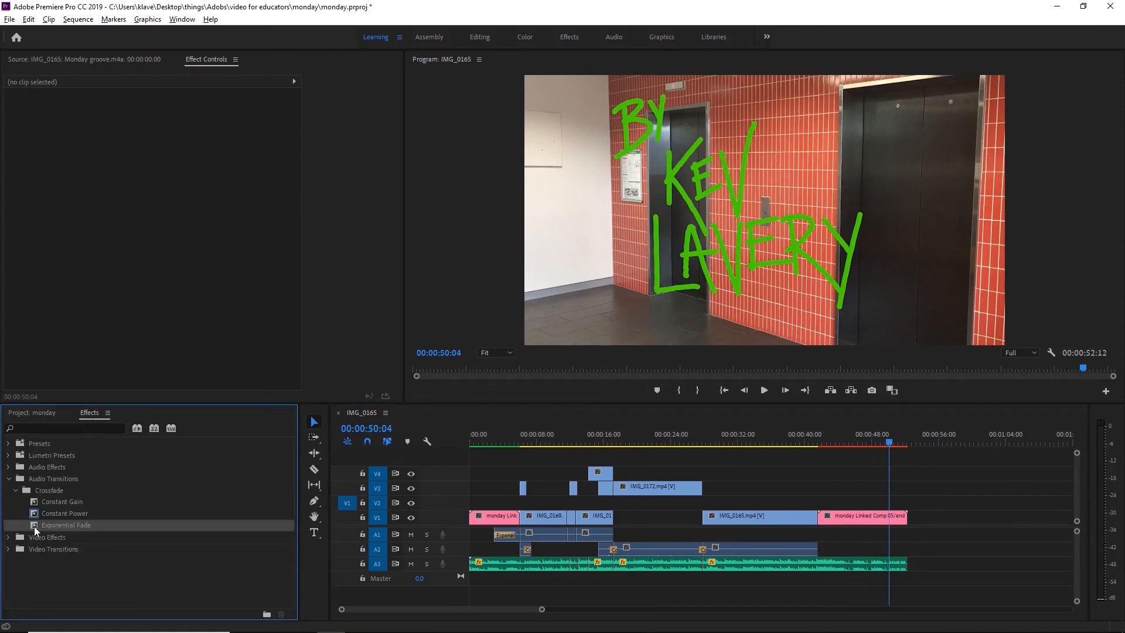
drag(35, 526, 905, 563)
drag(542, 609, 444, 609)
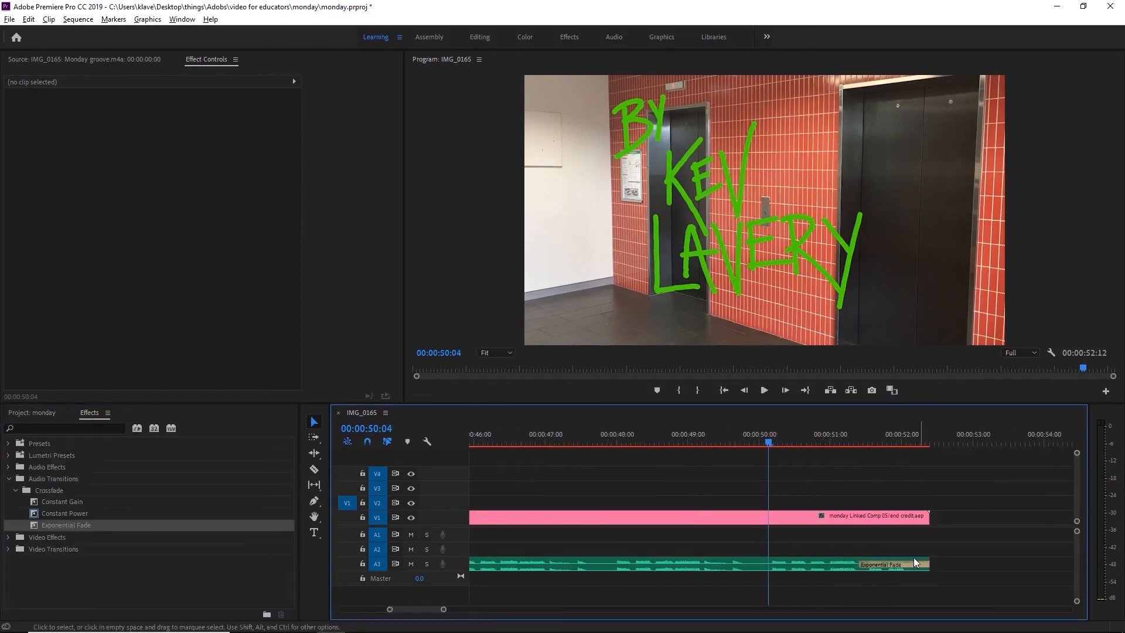
drag(916, 564, 897, 563)
click(874, 440)
key(space)
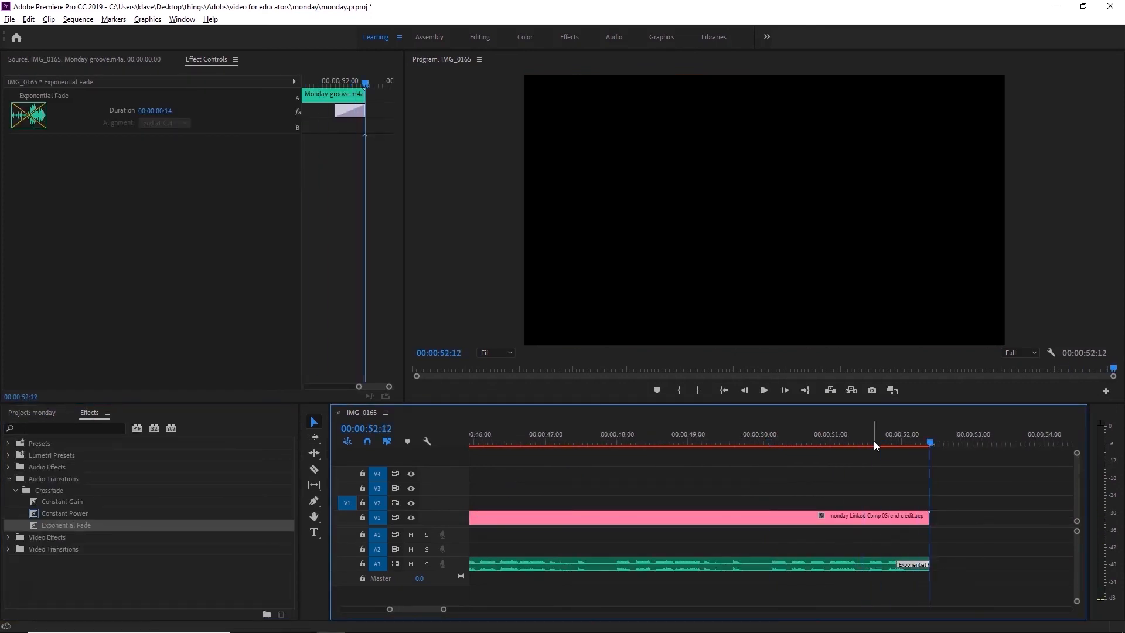
Render the preview of the end credit section of the sequence.
click(821, 443)
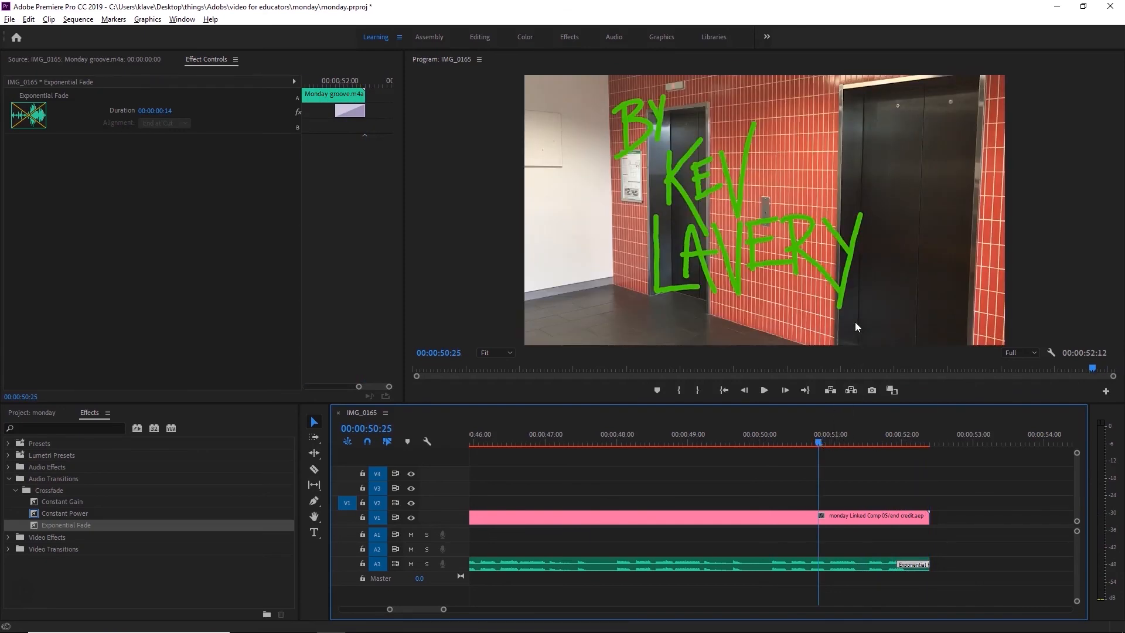
key(Return)
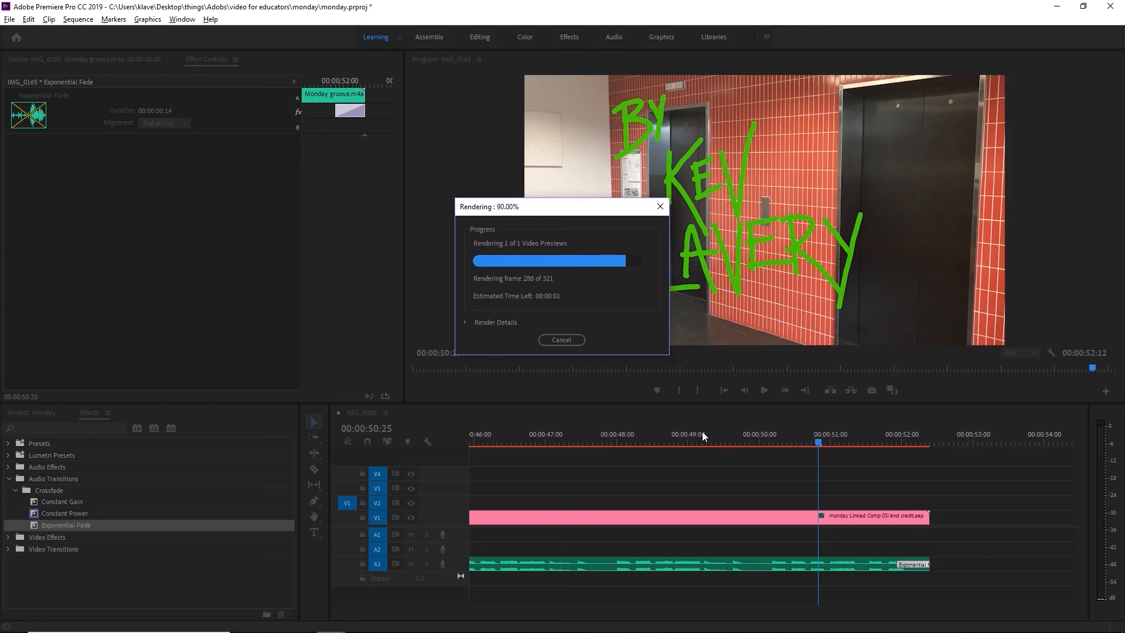
key(space)
Play back the sequence from the end of the opening title through the close-ups to the lift shot.
click(895, 437)
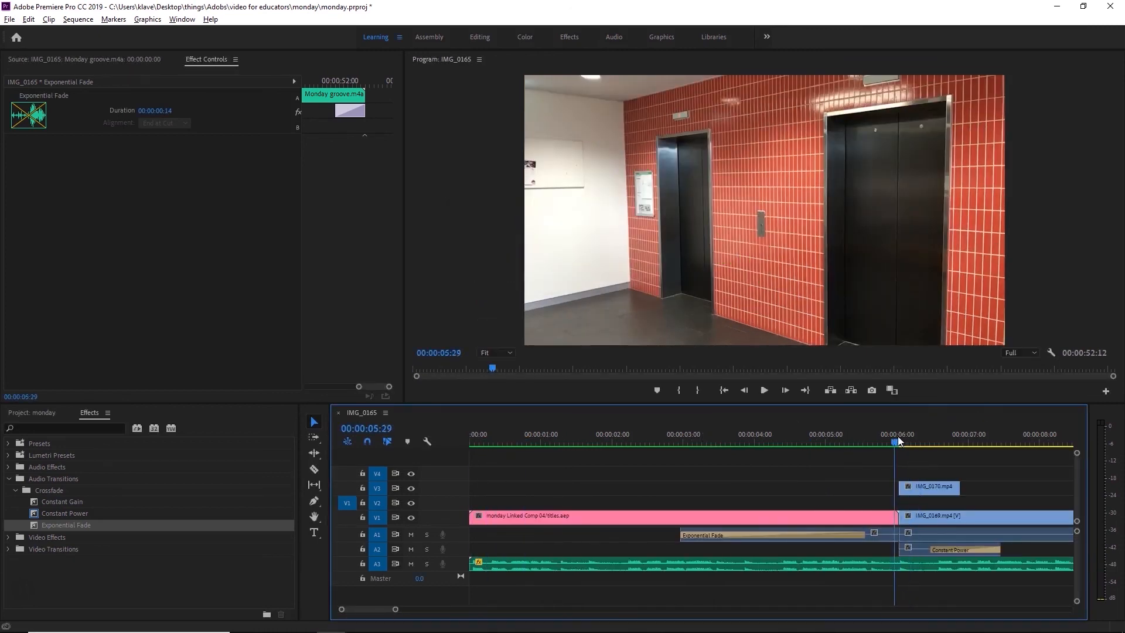
click(885, 437)
key(space)
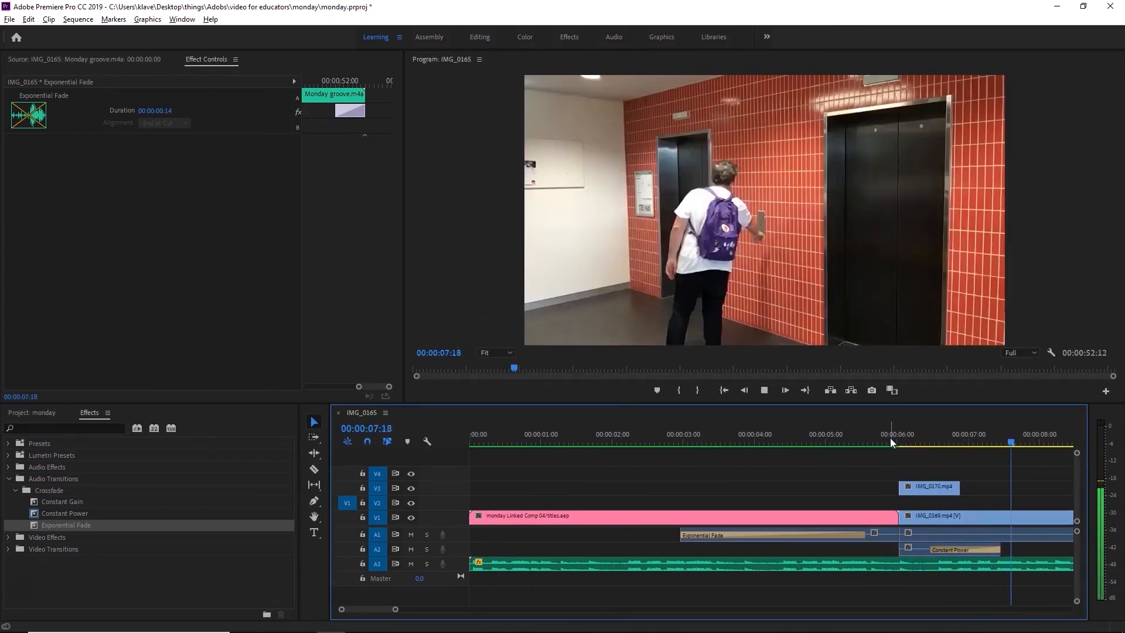
click(965, 444)
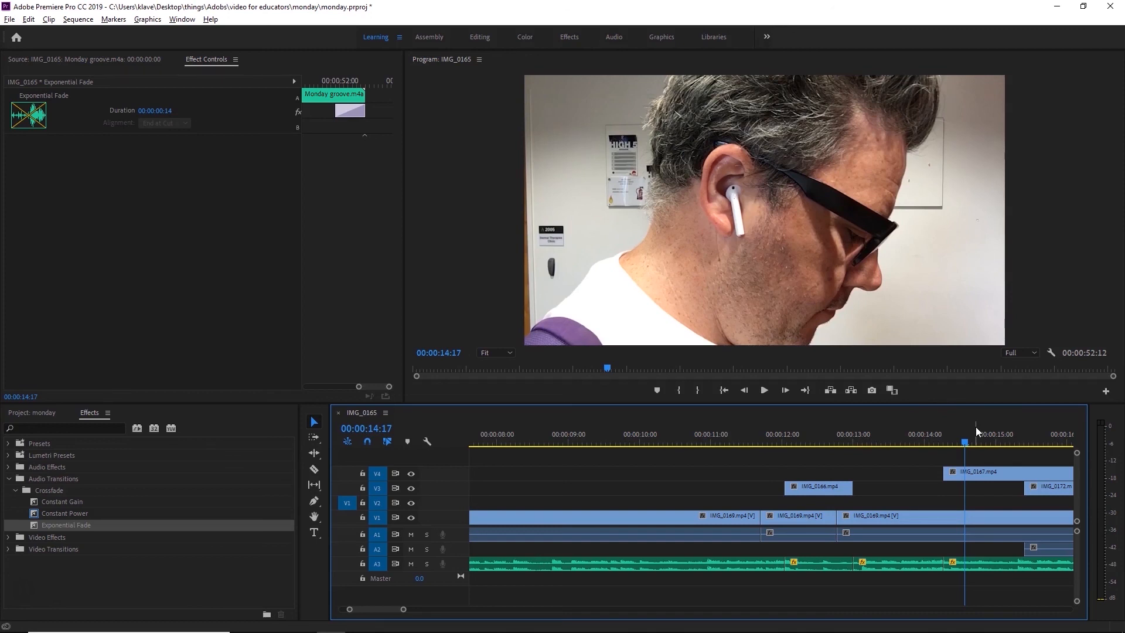
click(827, 440)
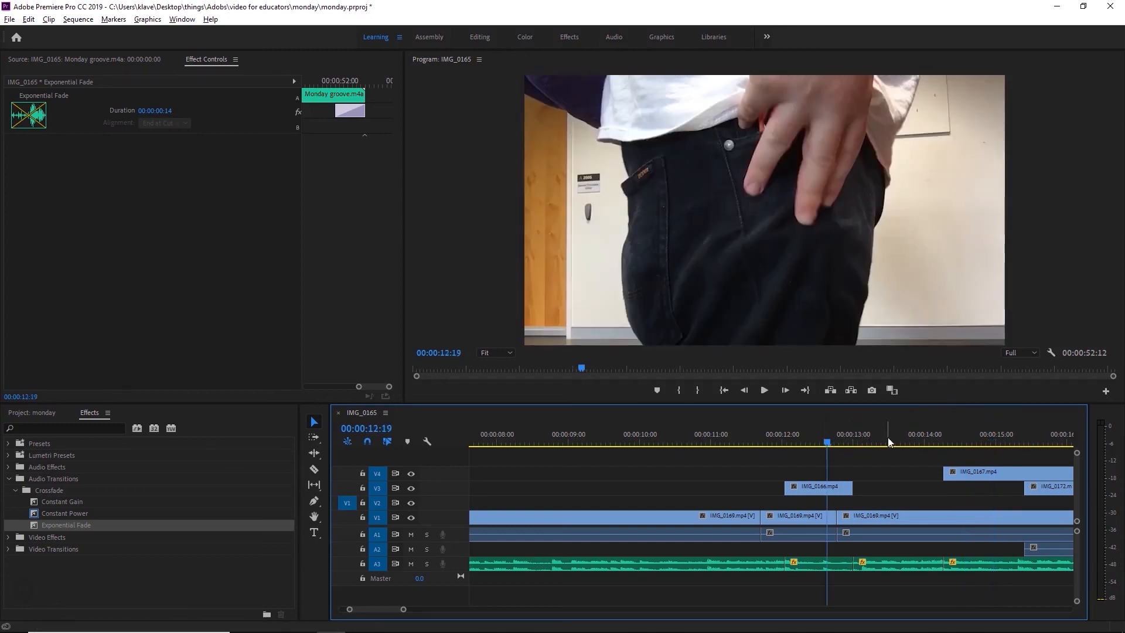
click(981, 439)
key(space)
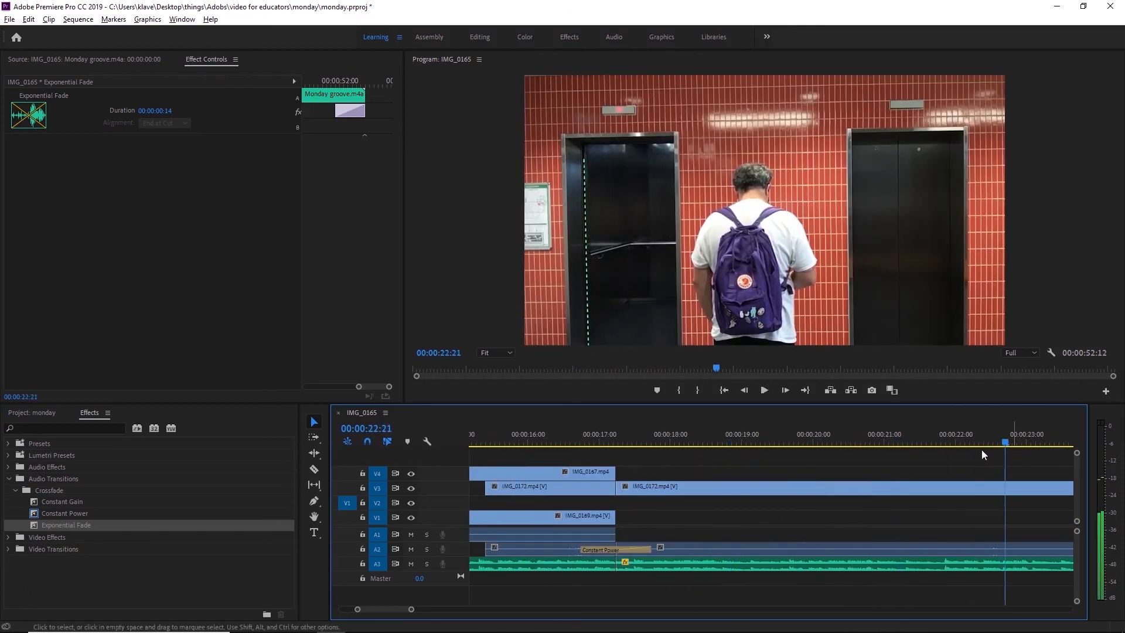
key(space)
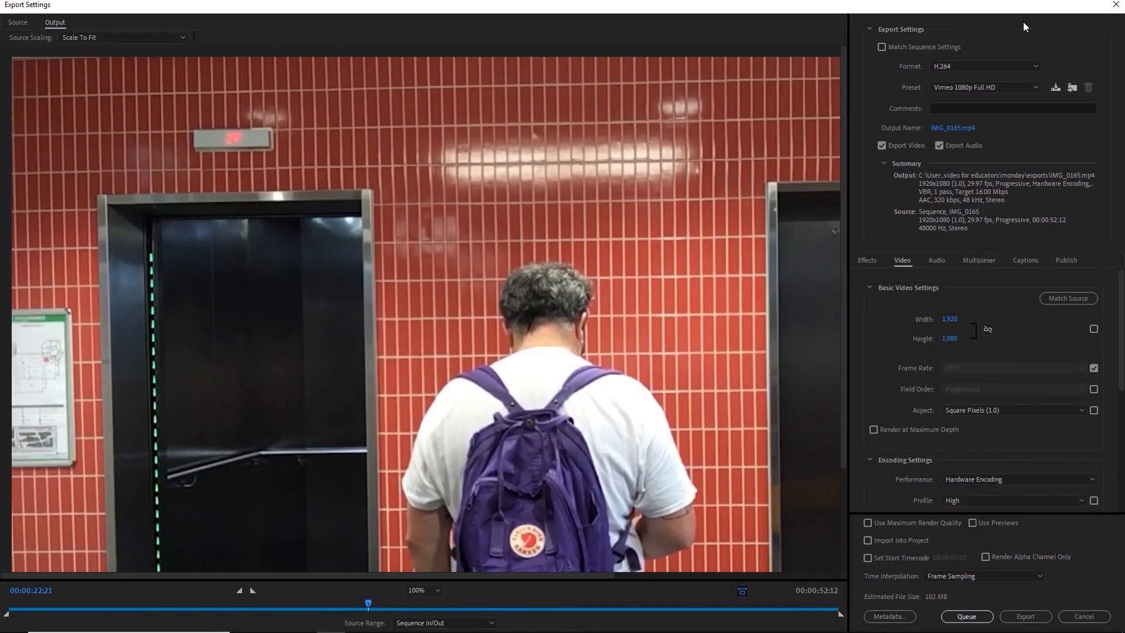
Keep the export format as H.264 and choose the Vimeo 1080p Full HD preset.
click(993, 66)
click(993, 66)
click(972, 85)
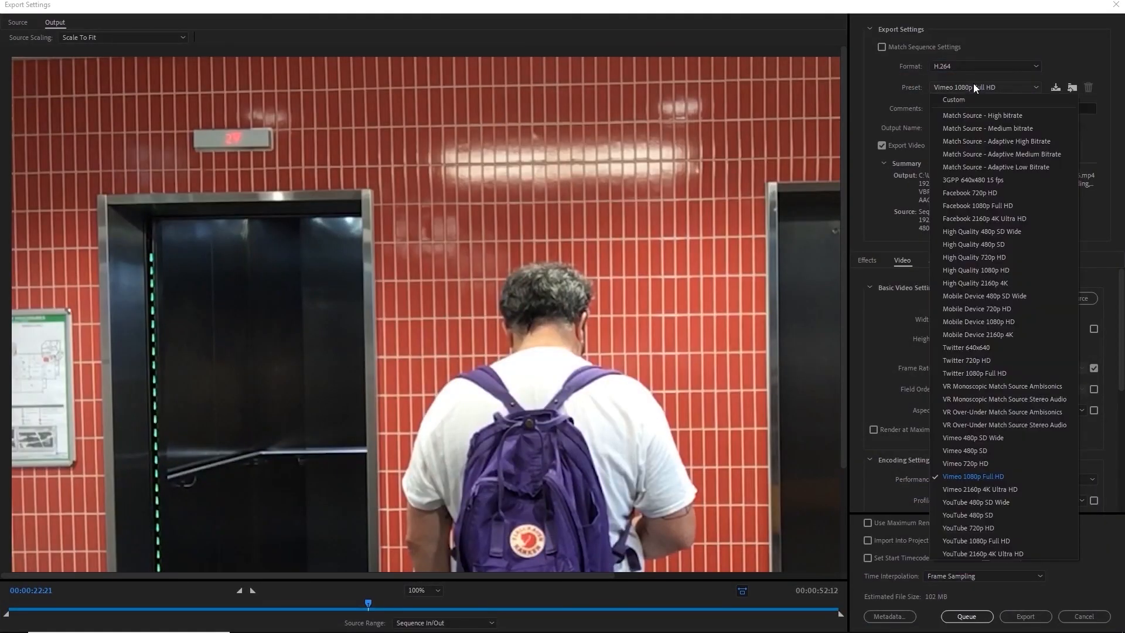
click(972, 477)
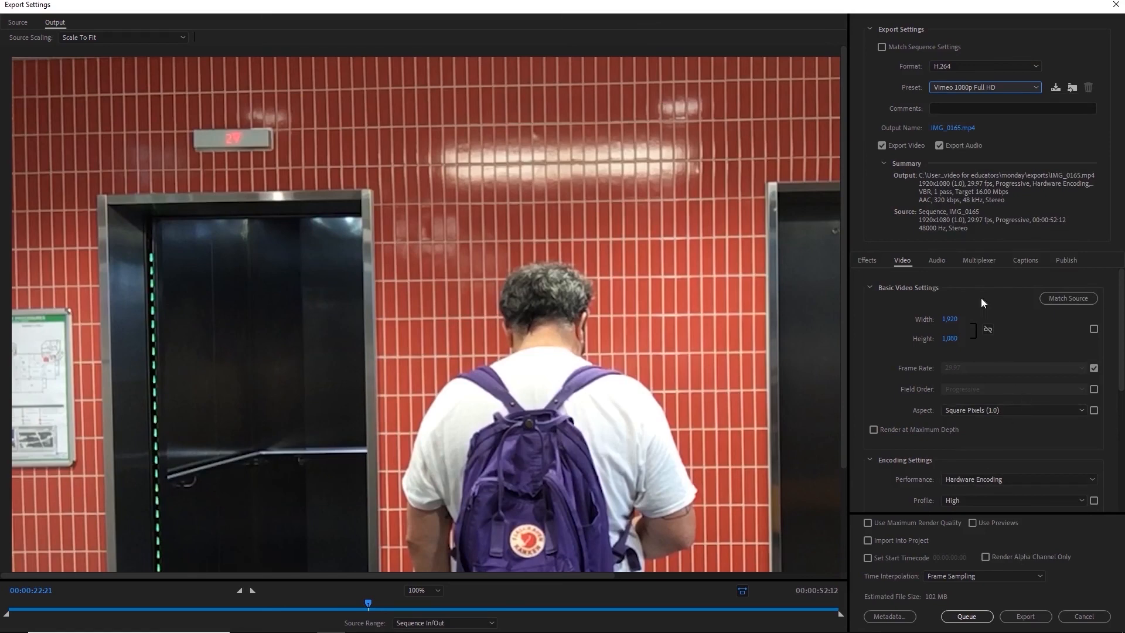
Name the output file final in the exports folder and export the sequence.
click(955, 128)
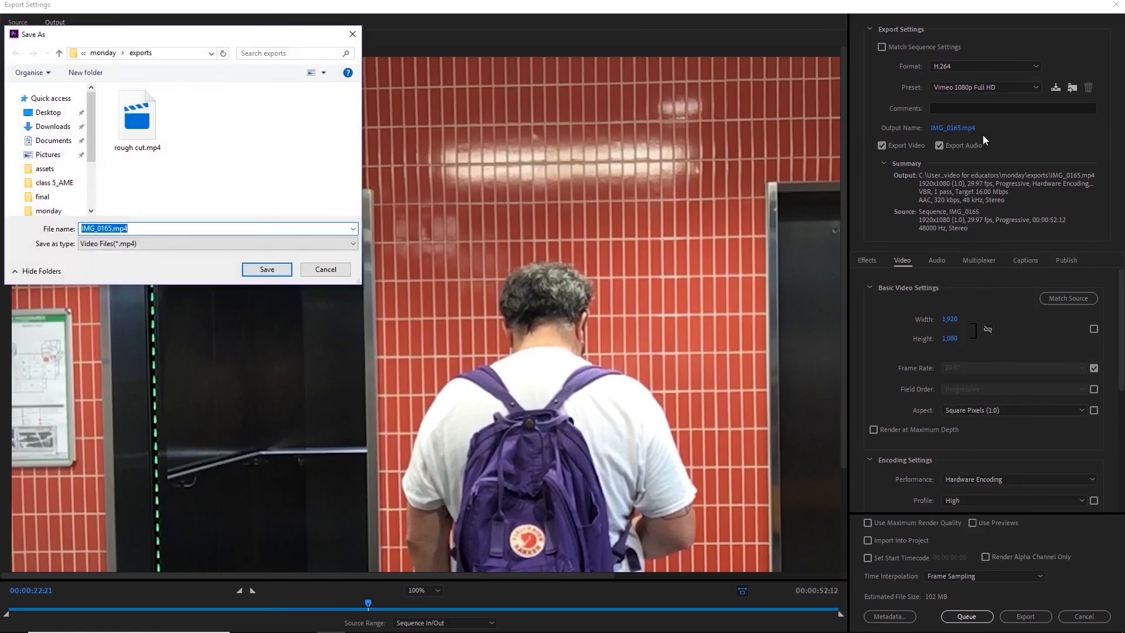
text(final)
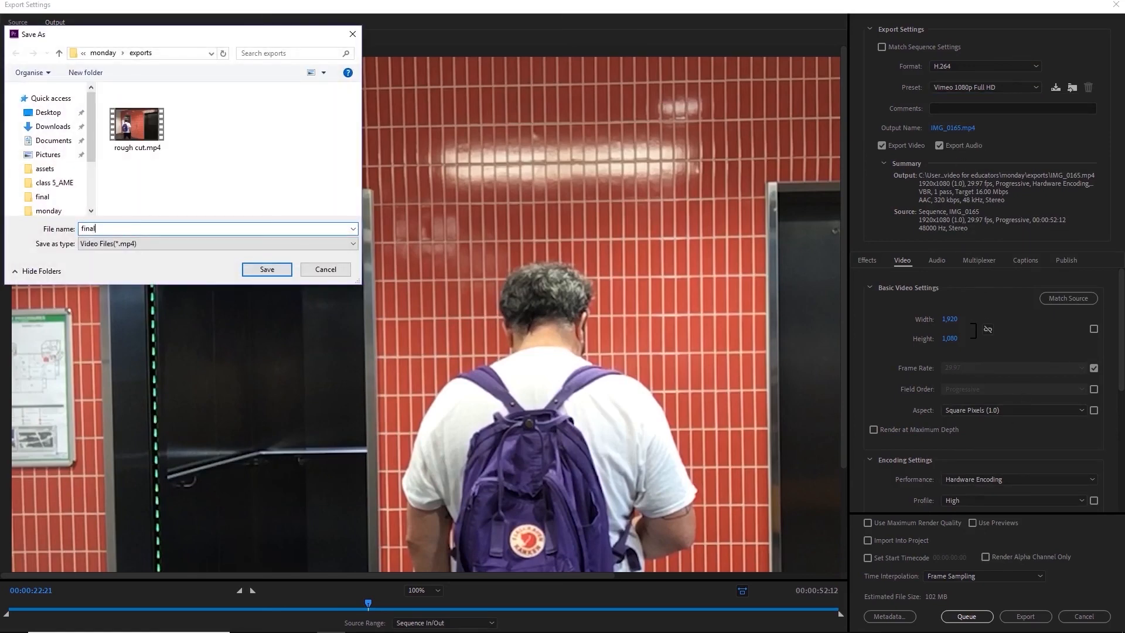
key(Return)
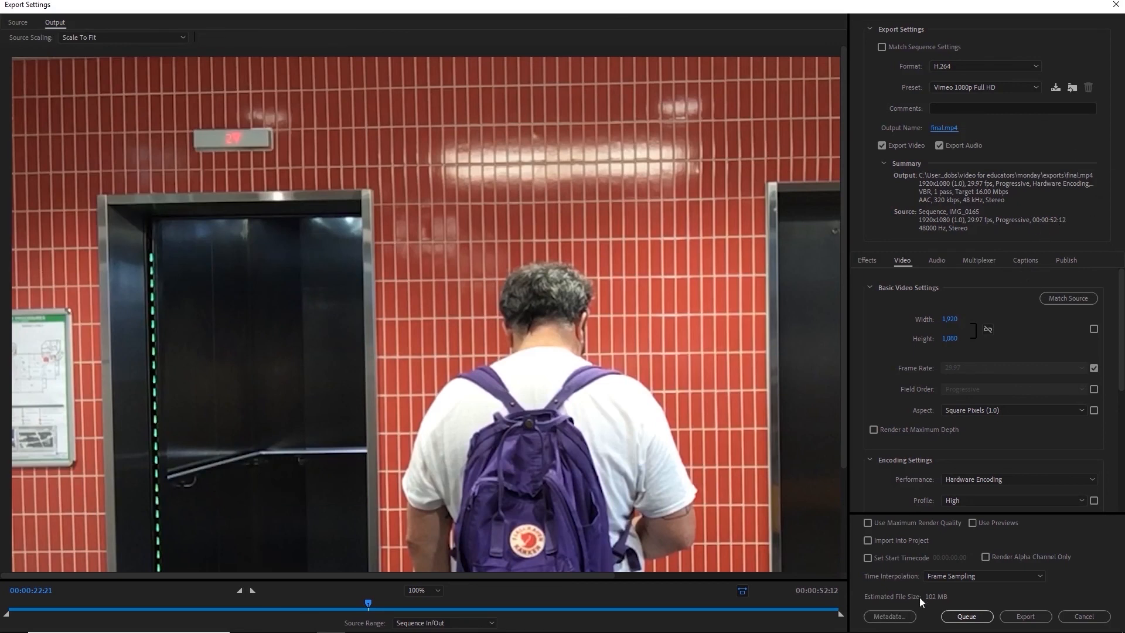
click(1026, 615)
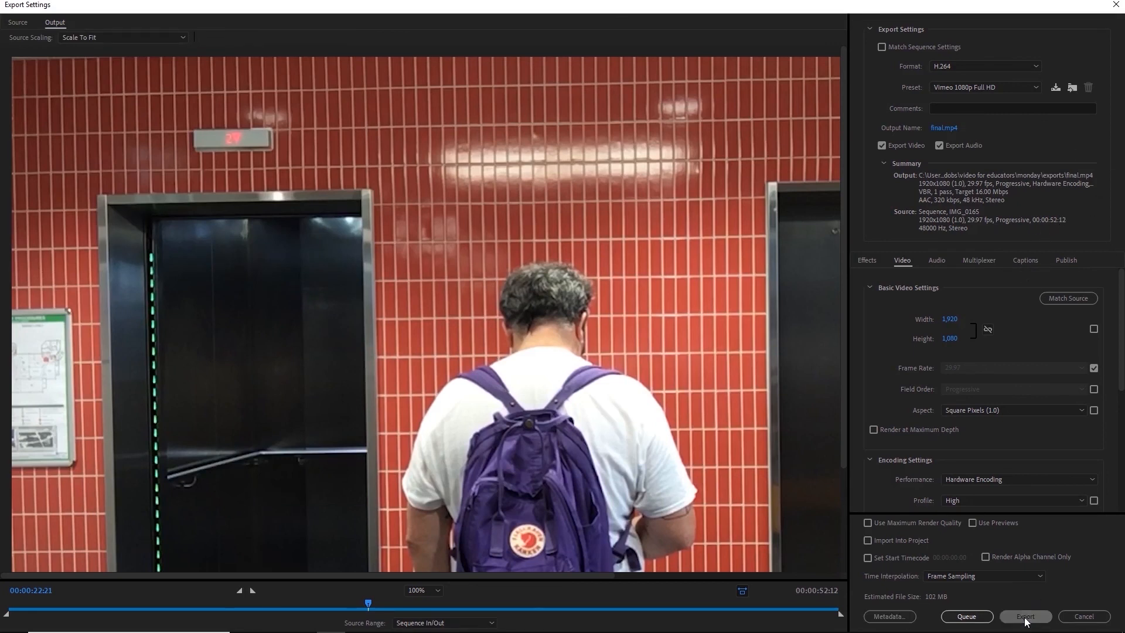